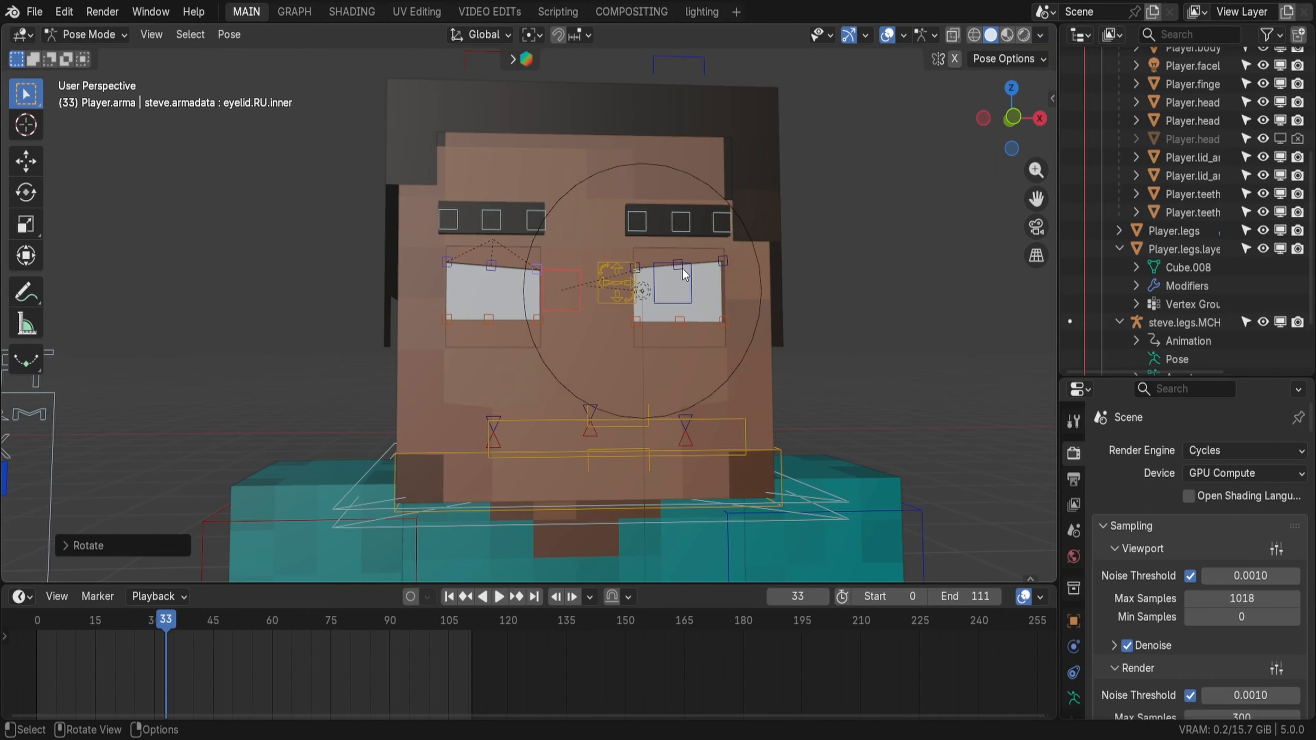
# Step: Open the head's Player.eyes material nodes and try a Diffuse BSDF roughness of 1.000
pyautogui.click(642, 445)
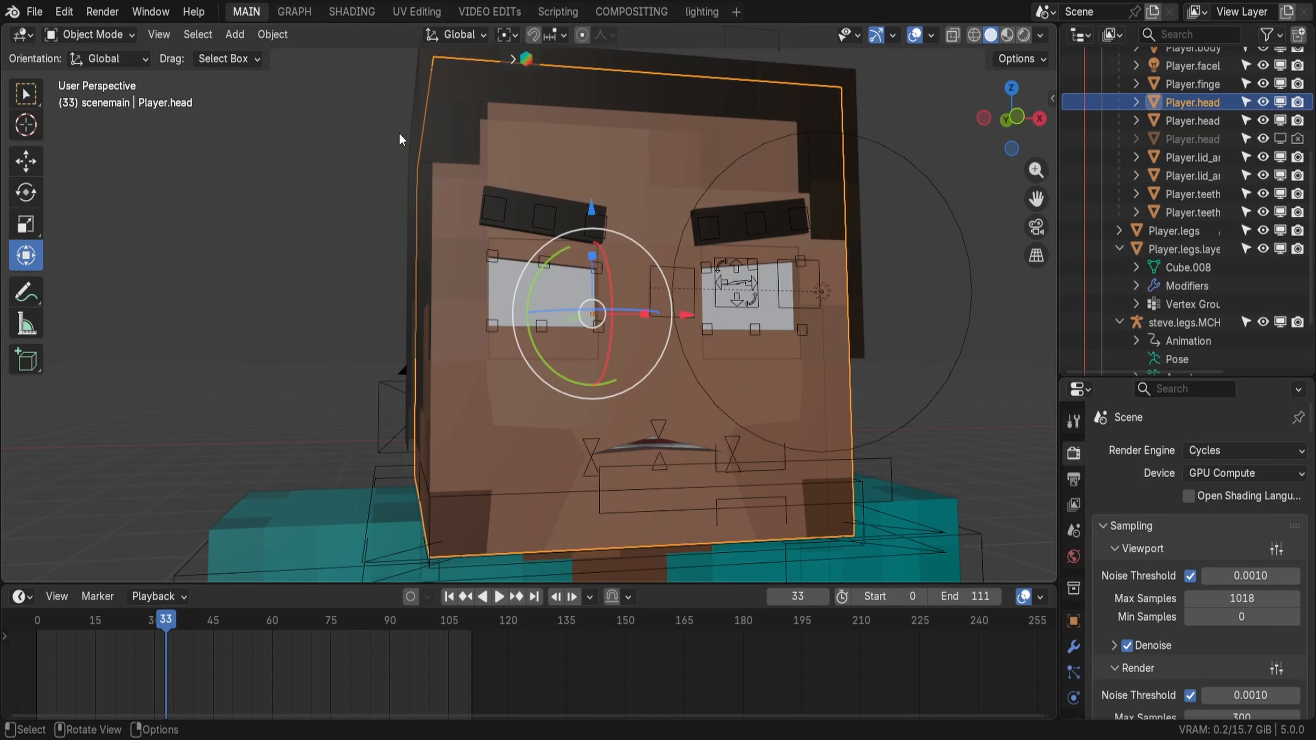
pyautogui.moveTo(620, 263); pyautogui.dragTo(621, 263, button='middle')
pyautogui.click(351, 11)
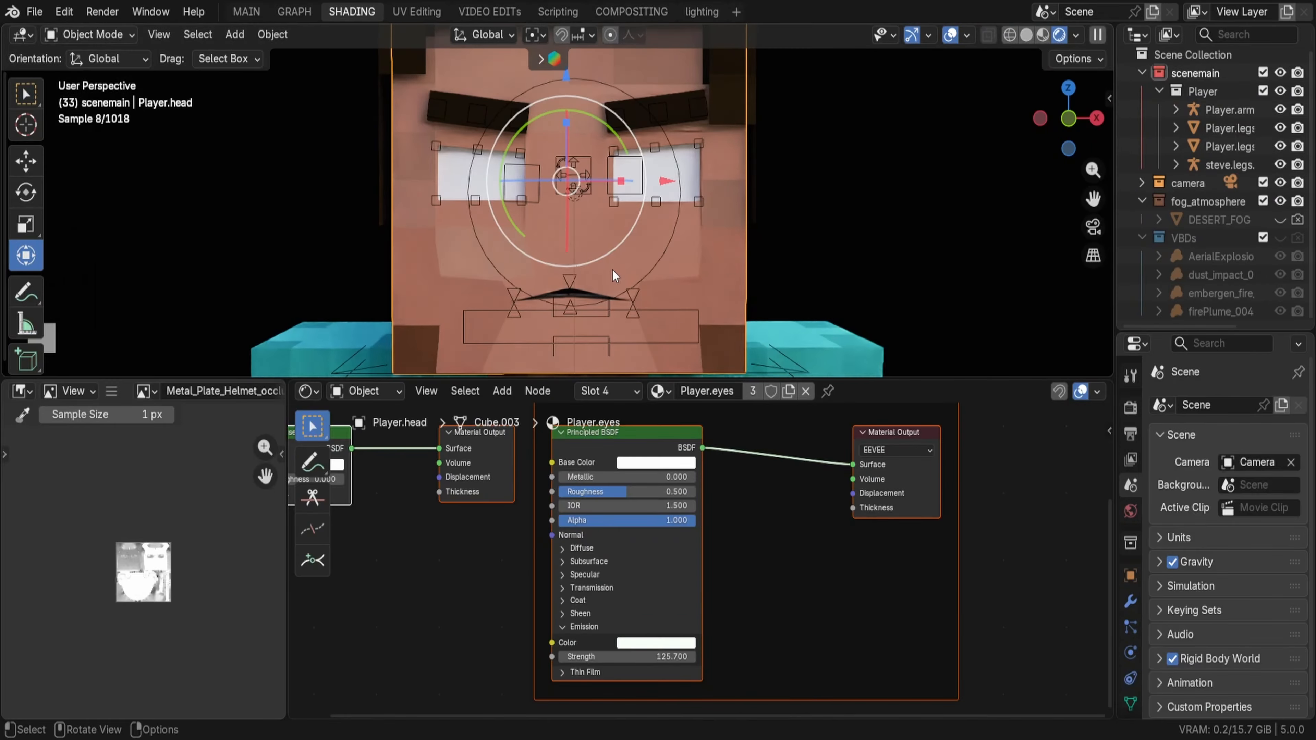
pyautogui.scroll(-2, 546, 559)
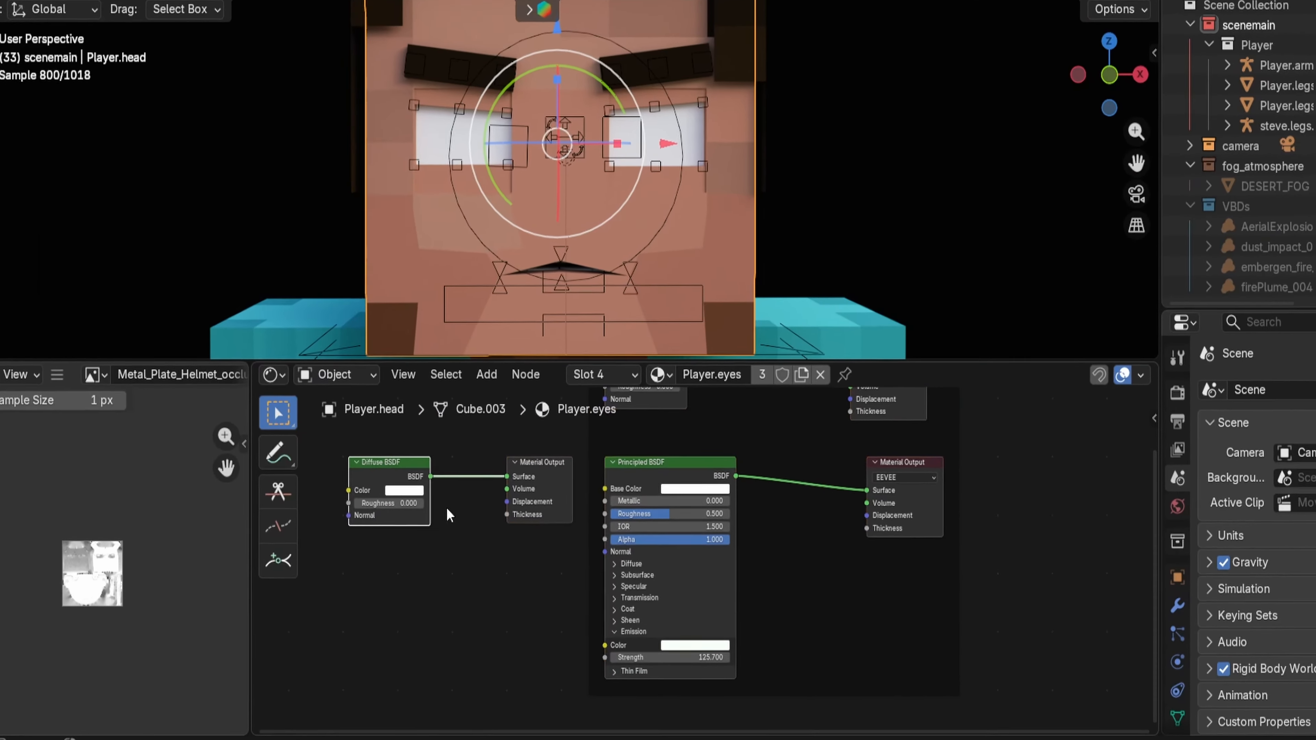
pyautogui.moveTo(402, 508); pyautogui.dragTo(445, 508)
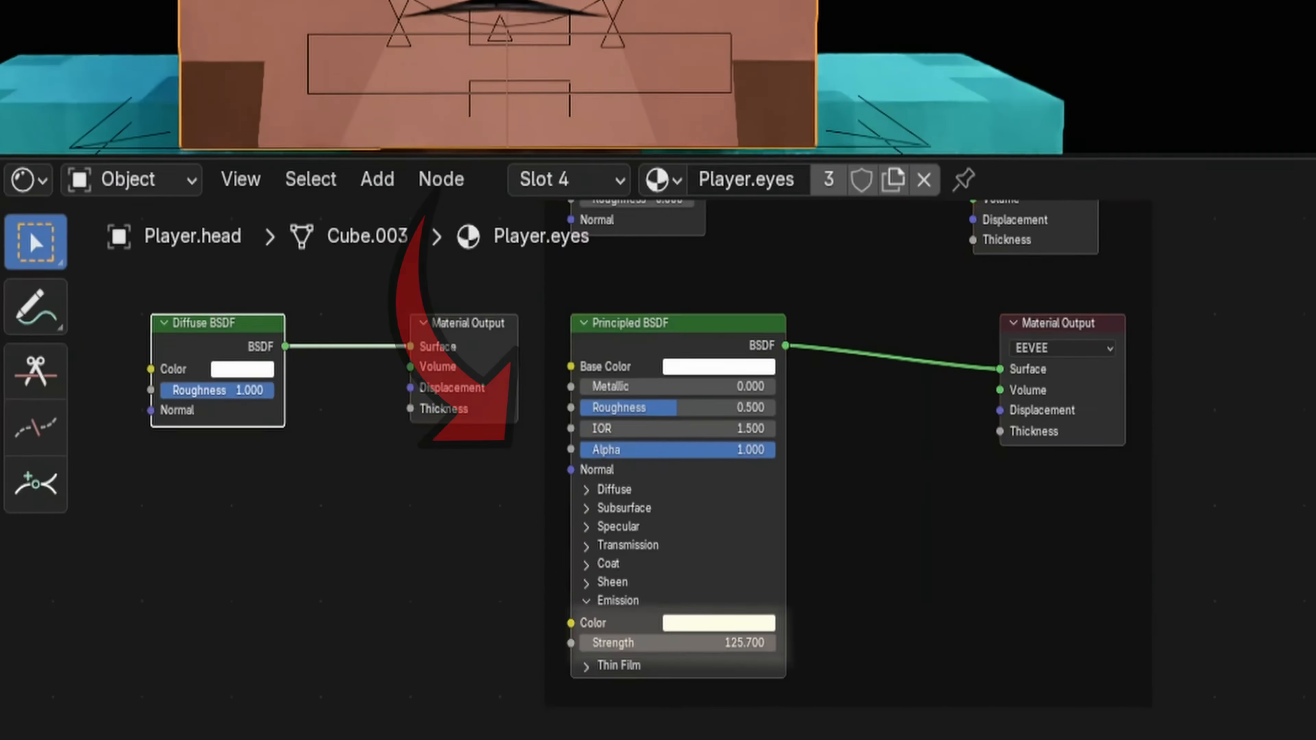
pyautogui.hotkey('ctrl', 'z')
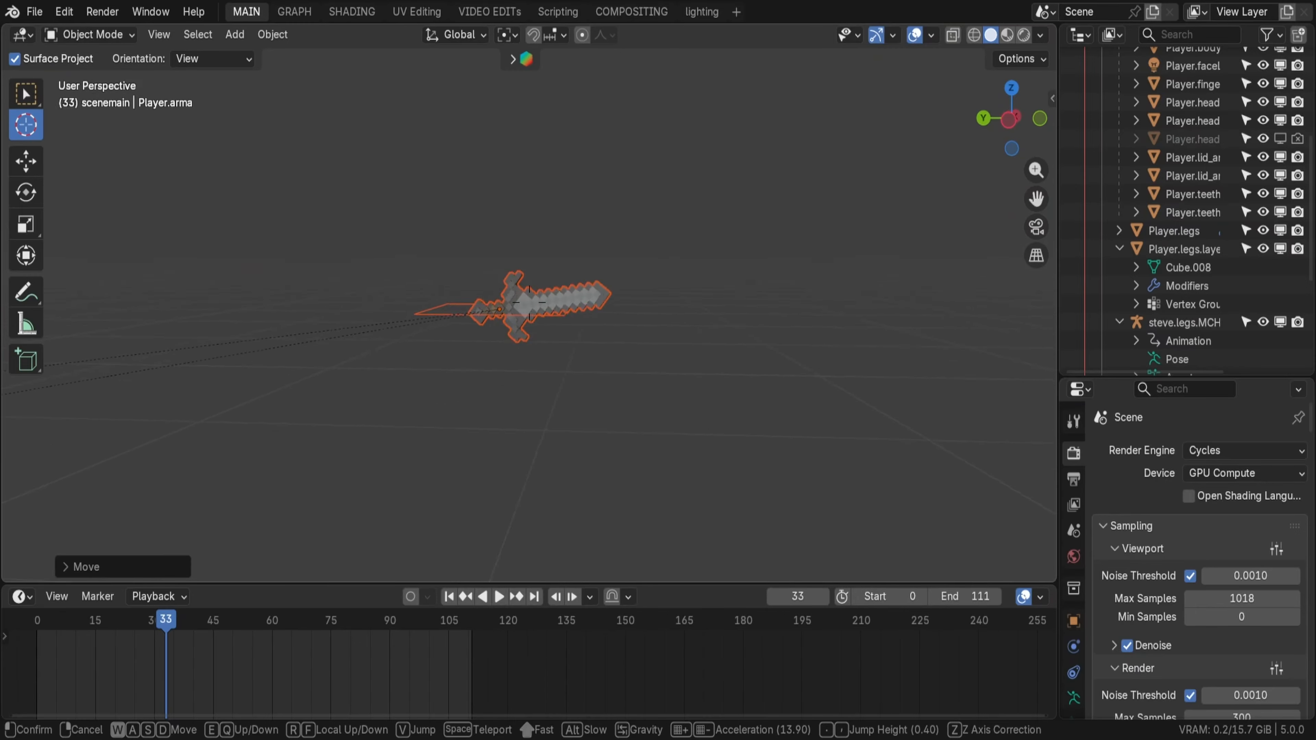
# Step: Examine the sword model and the MCprep item spawner options alongside the character
pyautogui.press('w')
pyautogui.click(478, 369)
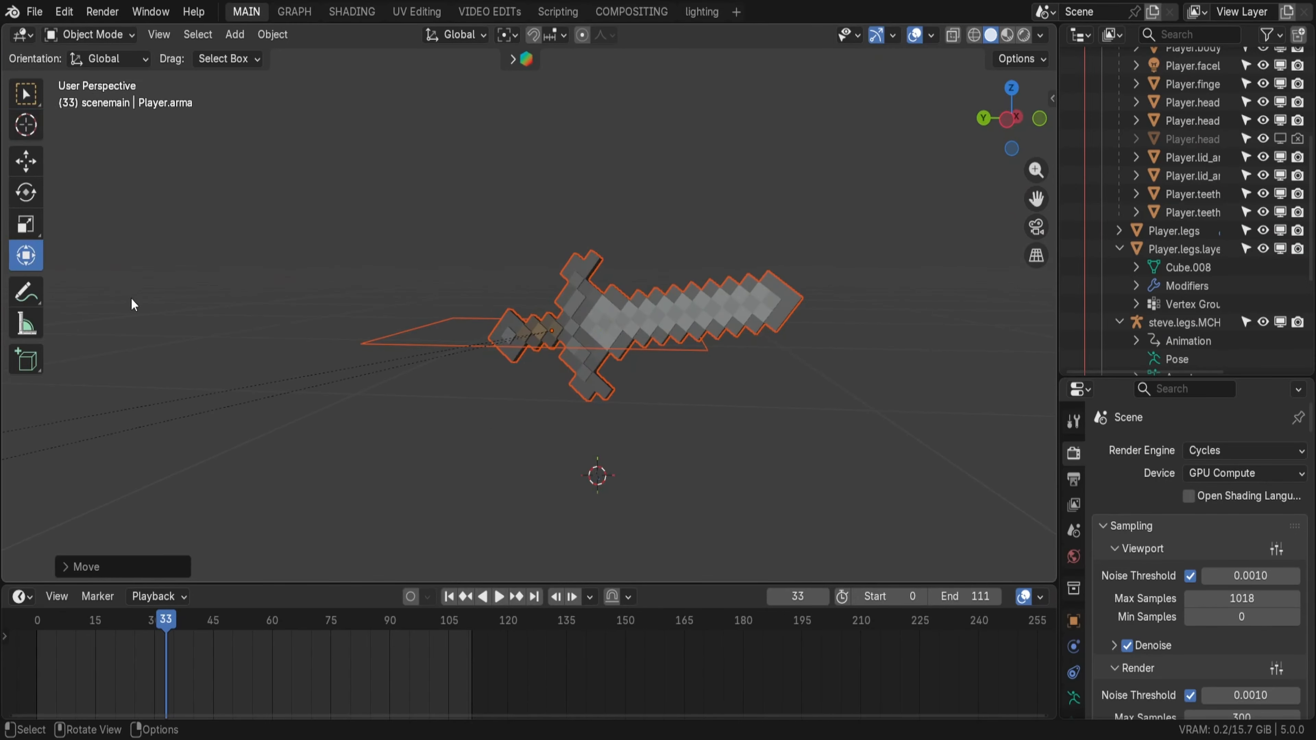
pyautogui.click(596, 358)
pyautogui.hotkey('shift', '`')
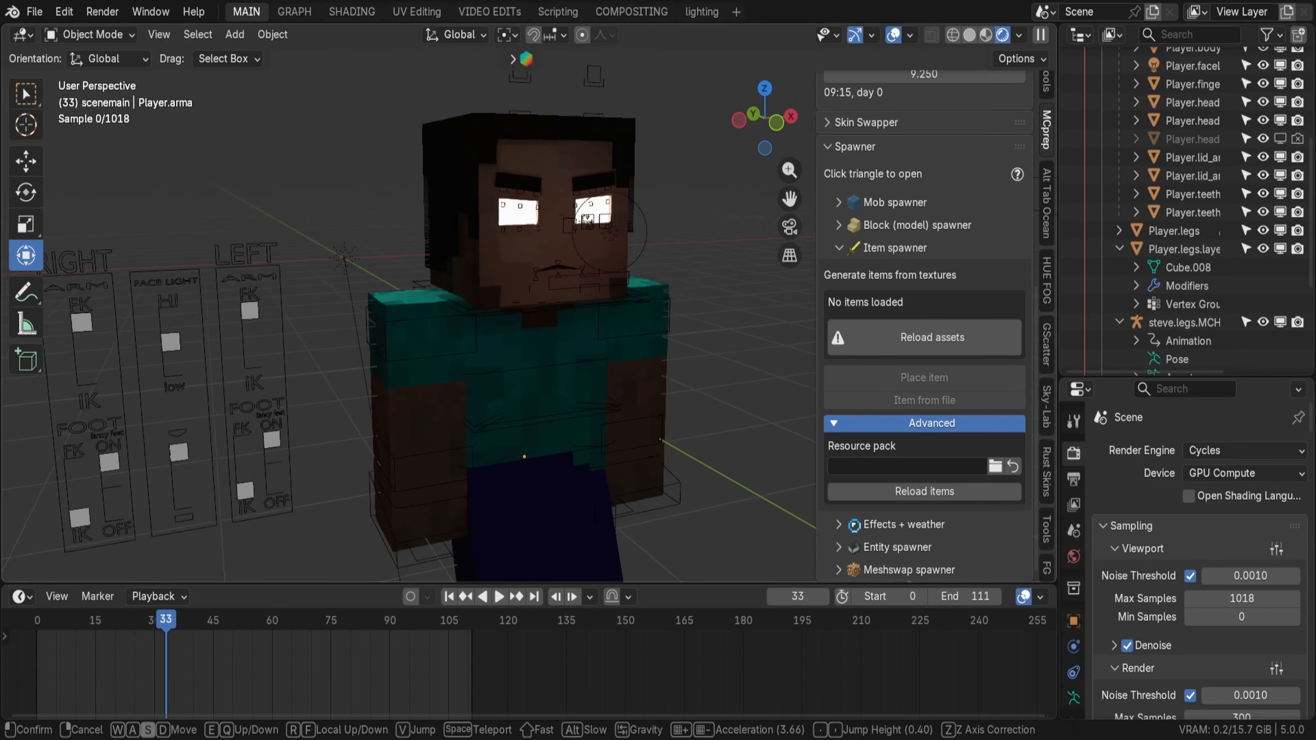
pyautogui.press('s')
pyautogui.click(530, 258)
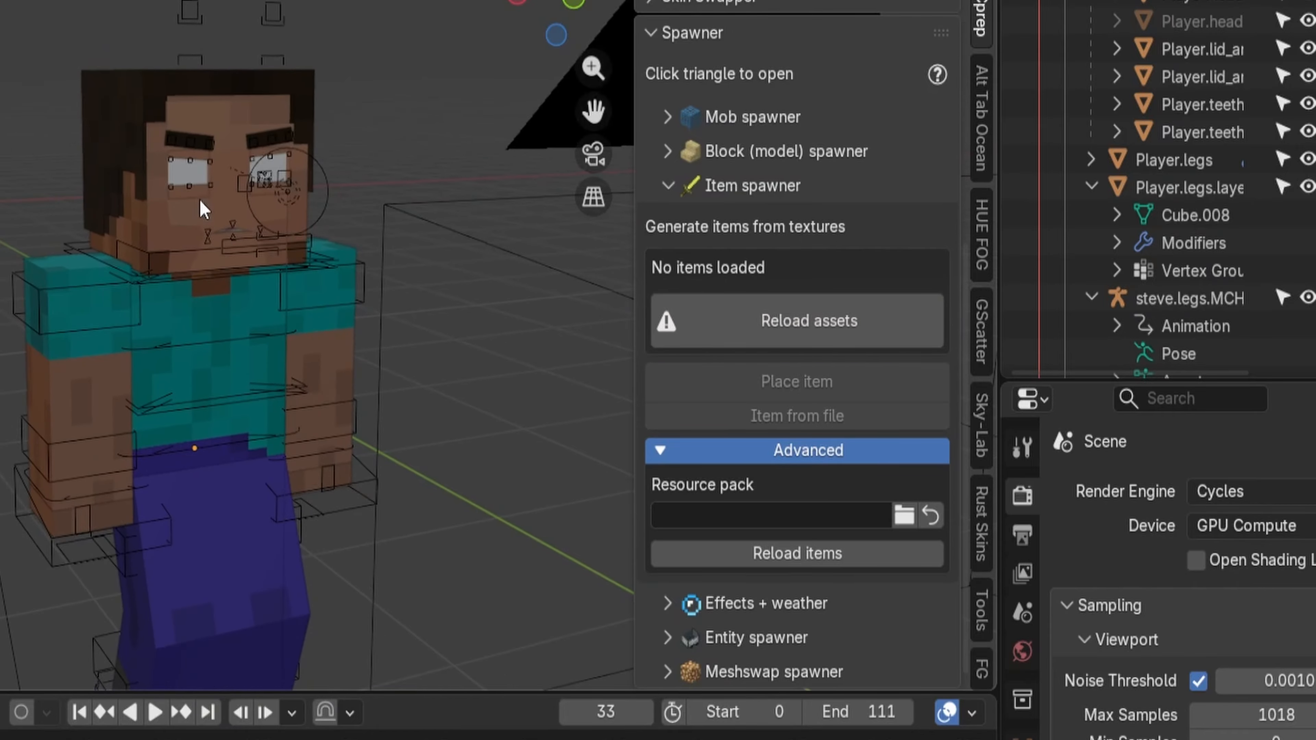
pyautogui.press('n')
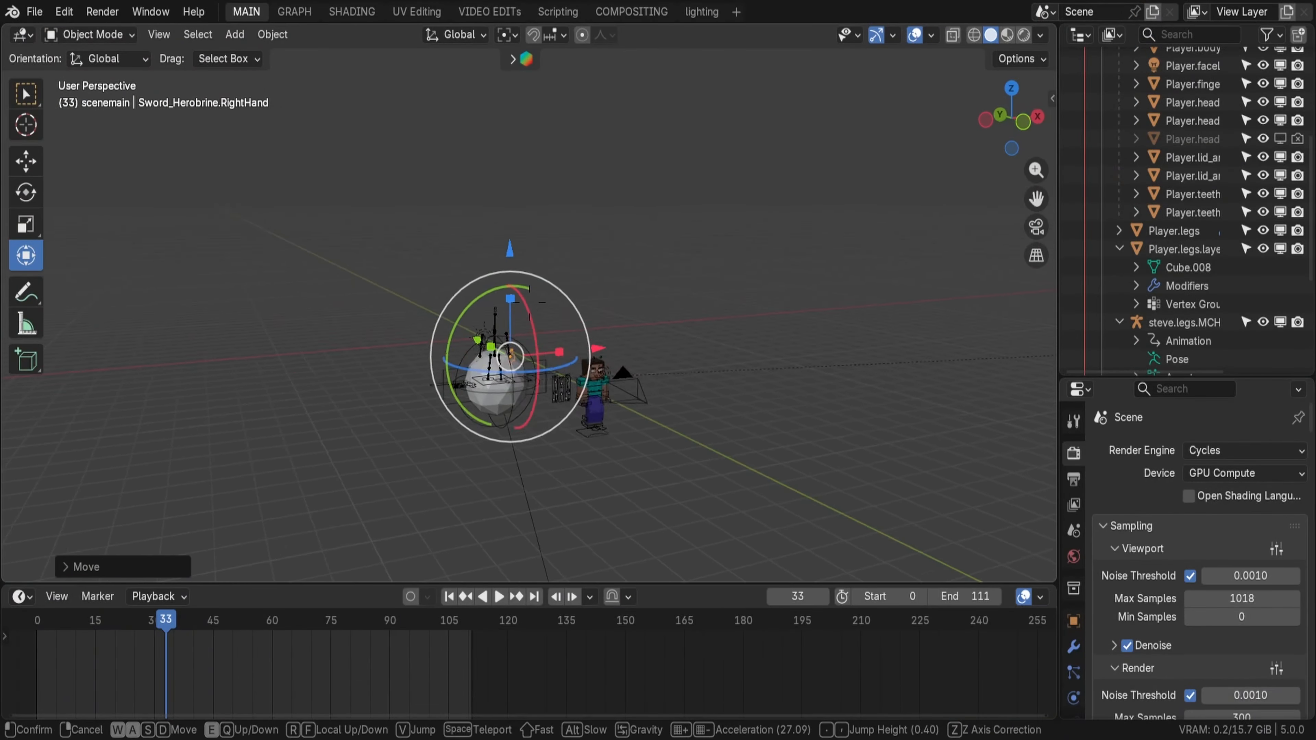
# Step: Snap the stone block to the 3D cursor and move it away from the character
pyautogui.click(852, 305)
pyautogui.moveTo(717, 246); pyautogui.dragTo(770, 246)
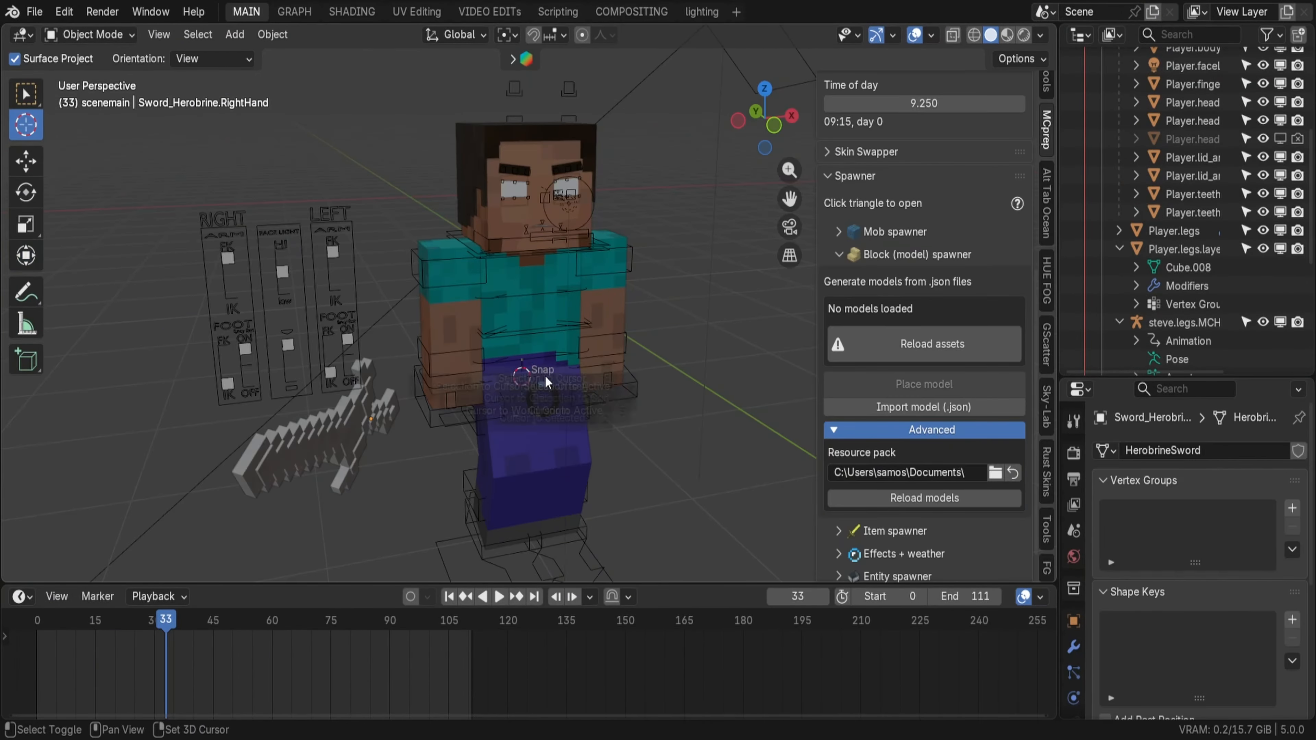
pyautogui.hotkey('shift', 's')
pyautogui.click(587, 241)
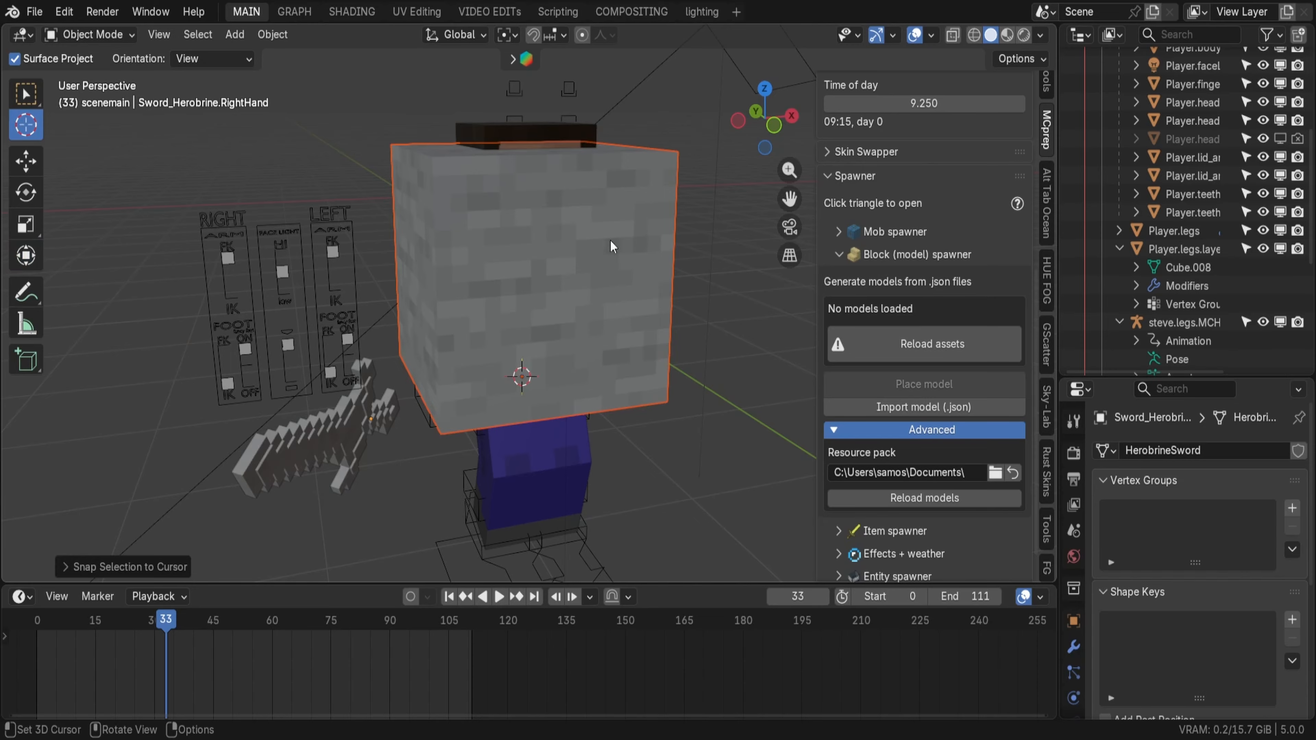
pyautogui.press('g')
pyautogui.click(412, 211)
# Step: Preview the stone block in rendered shading and move it further clear of the character and sword
pyautogui.hotkey('shift', '`')
pyautogui.click(748, 189)
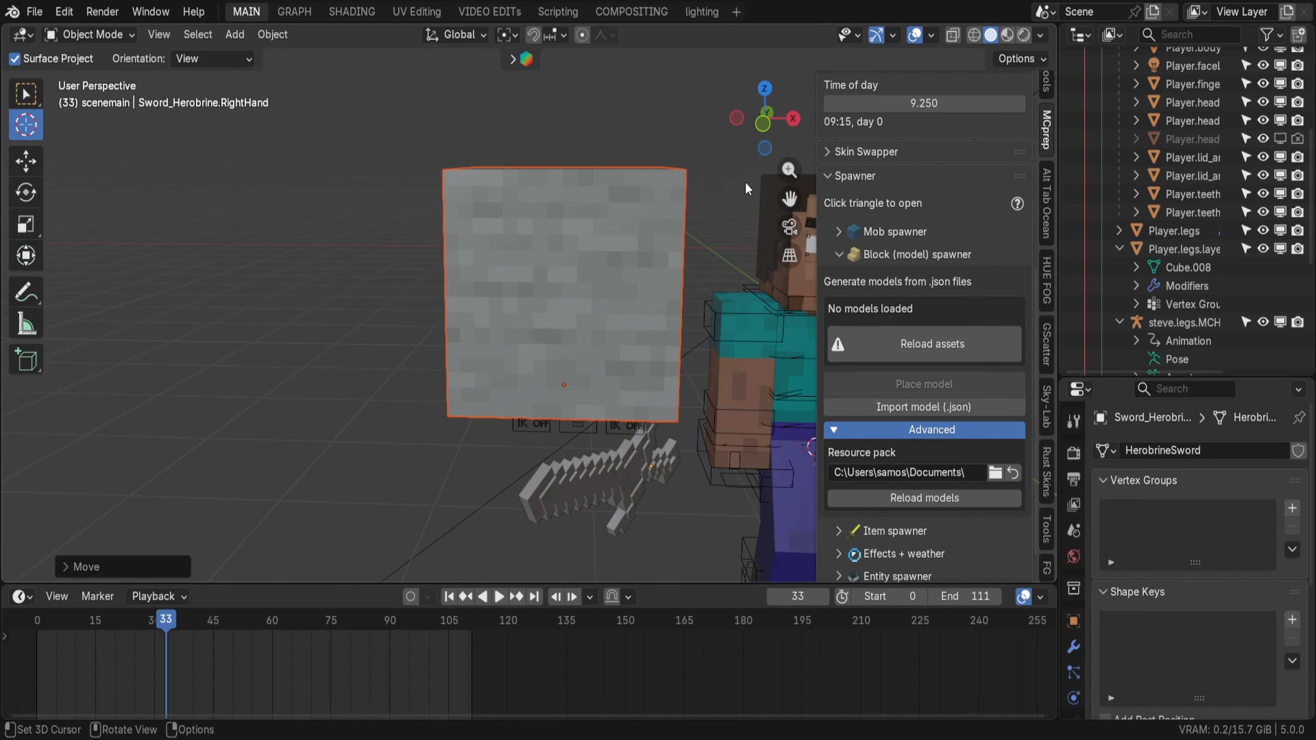
pyautogui.click(1019, 38)
pyautogui.hotkey('shift', '`')
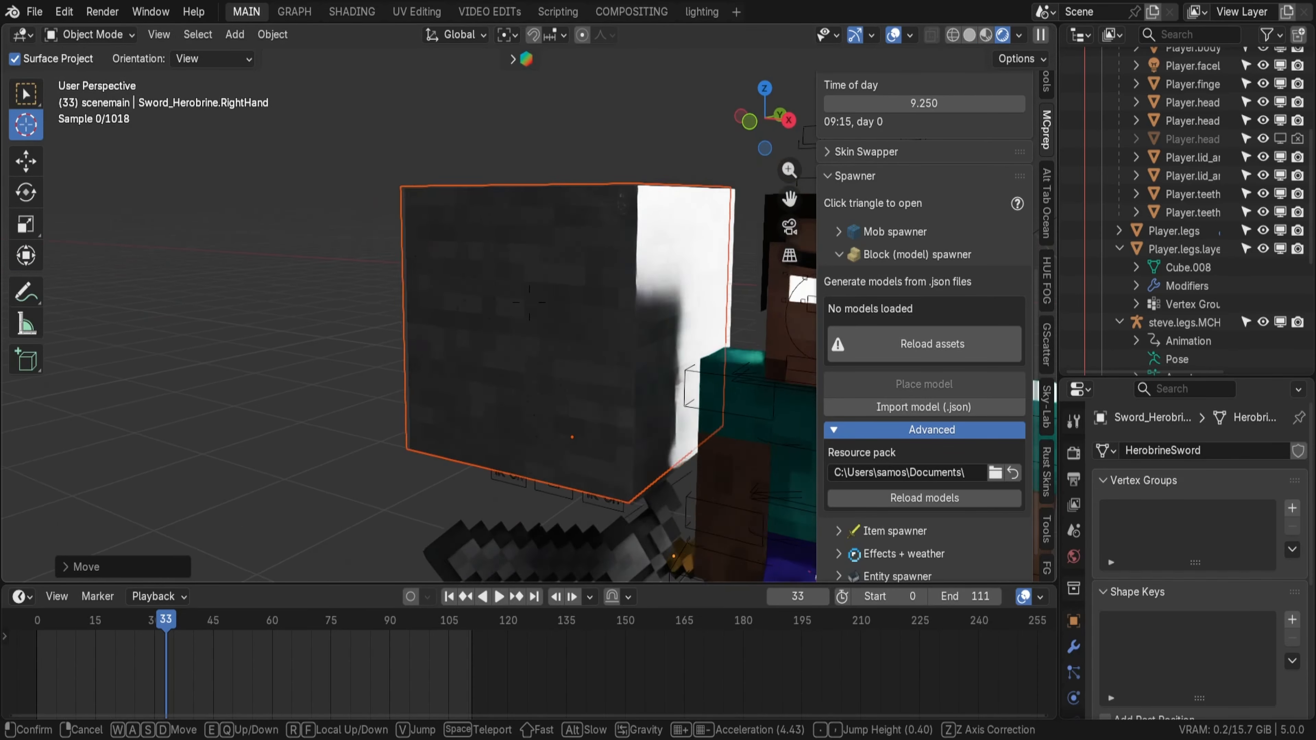
pyautogui.click(529, 302)
pyautogui.press('g')
pyautogui.click(369, 167)
# Step: Run Prep Materials from the MCprep tools on the selected stone block
pyautogui.hotkey('shift', '`')
pyautogui.press('w')
pyautogui.press('a')
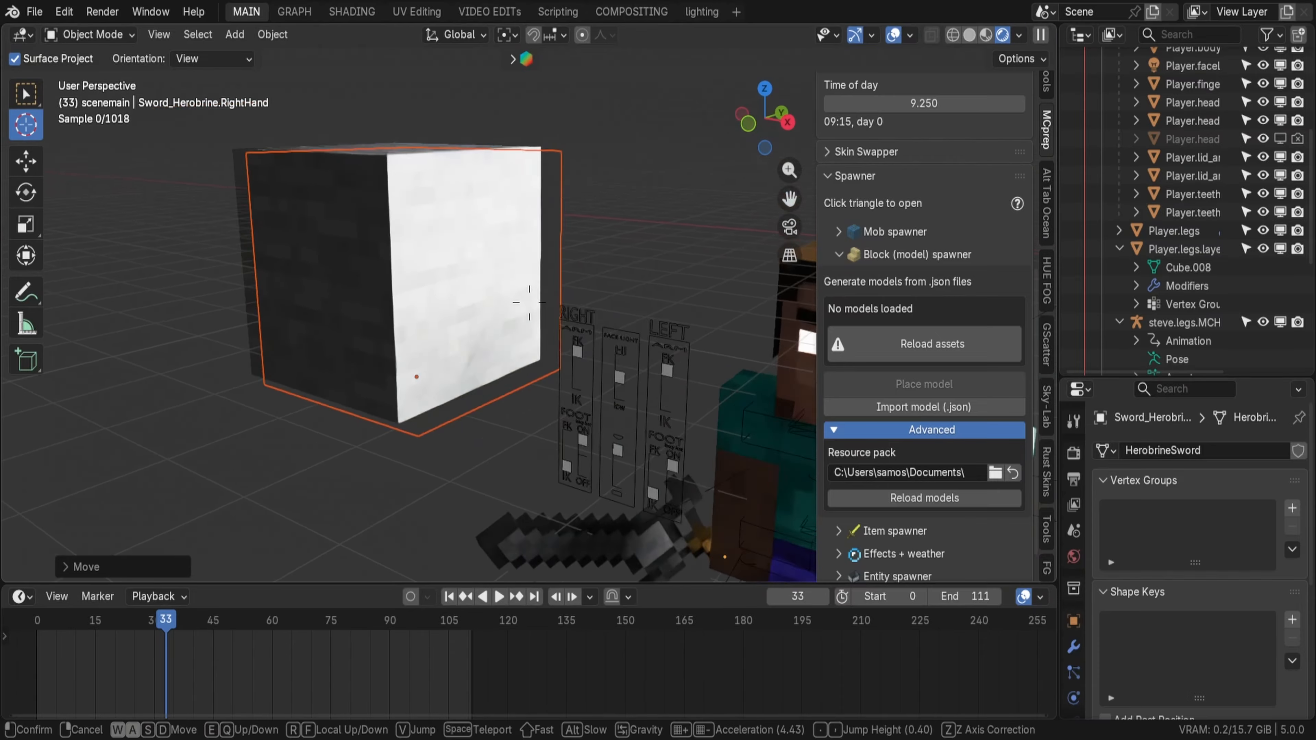
pyautogui.click(529, 302)
pyautogui.scroll(10, 908, 392)
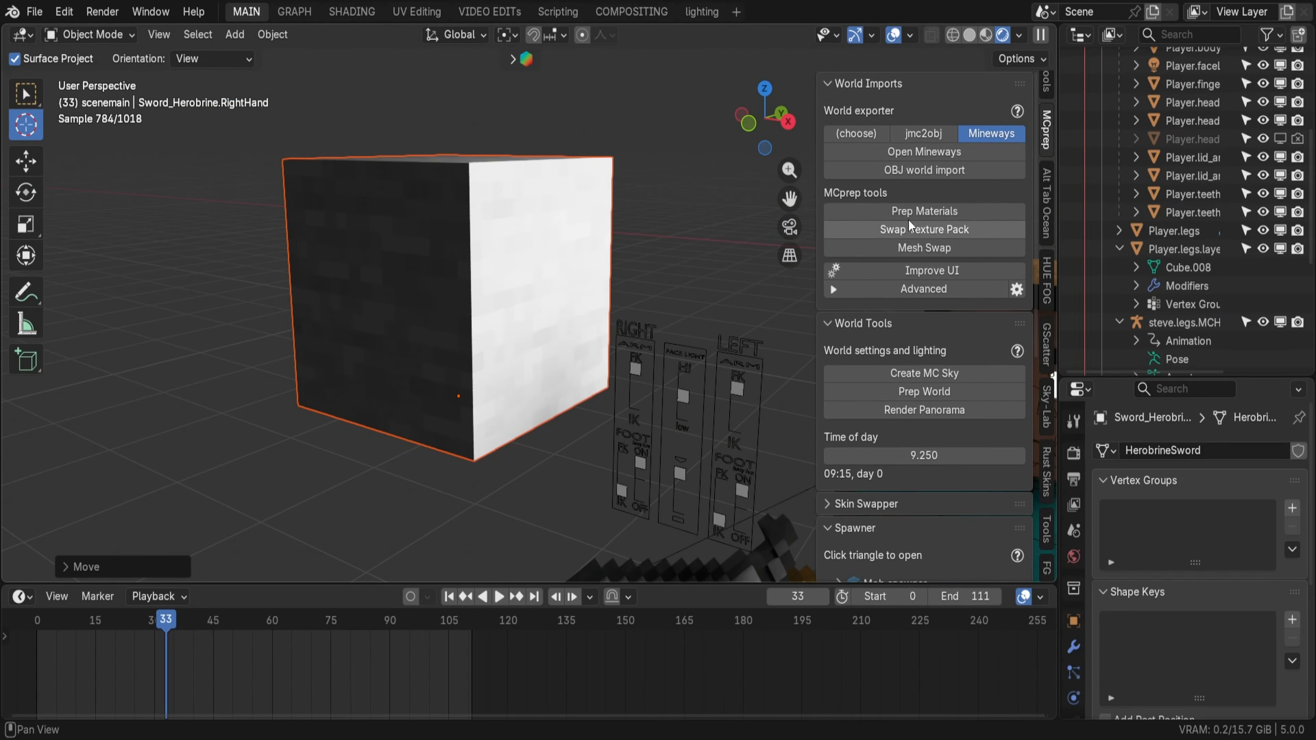
pyautogui.click(908, 213)
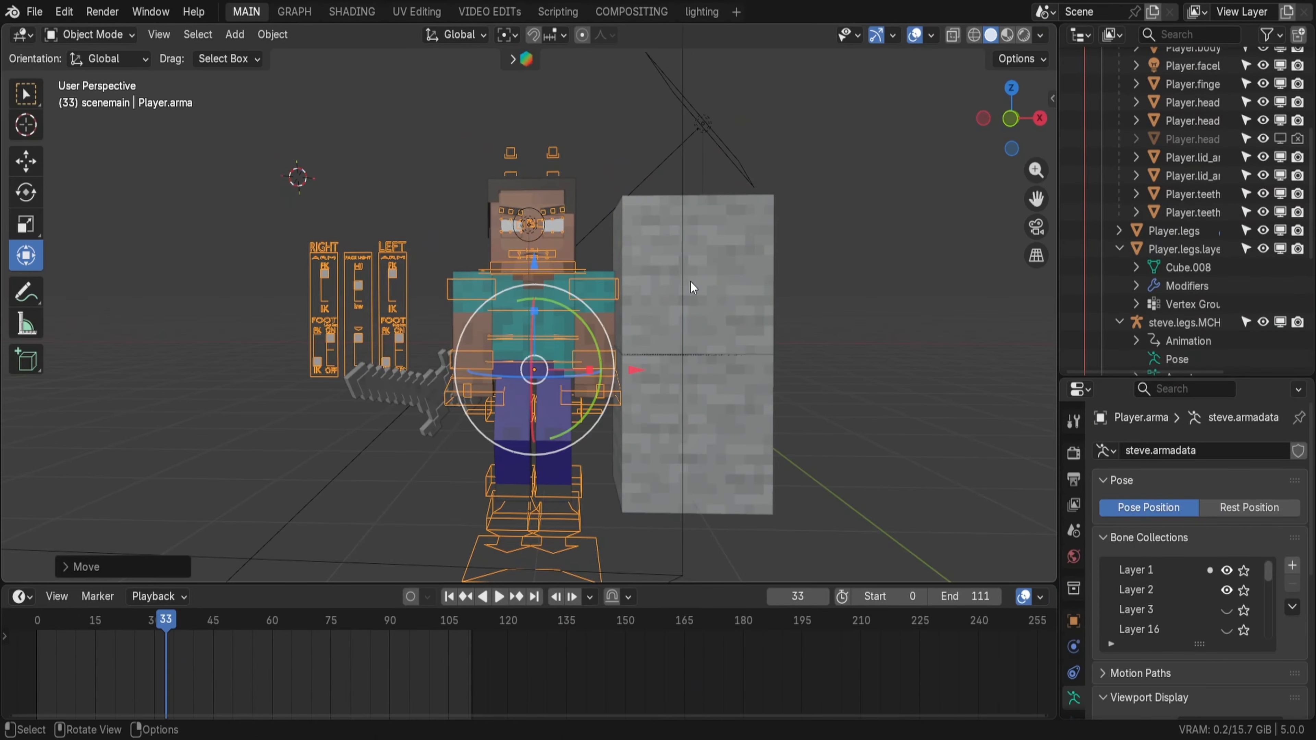
# Step: Rescale the character rig and position it standing on top of the stone blocks
pyautogui.press('s')
pyautogui.click(682, 284)
pyautogui.press('g')
pyautogui.click(685, 291)
pyautogui.hotkey('shift', '`')
pyautogui.press('s')
pyautogui.click(685, 290)
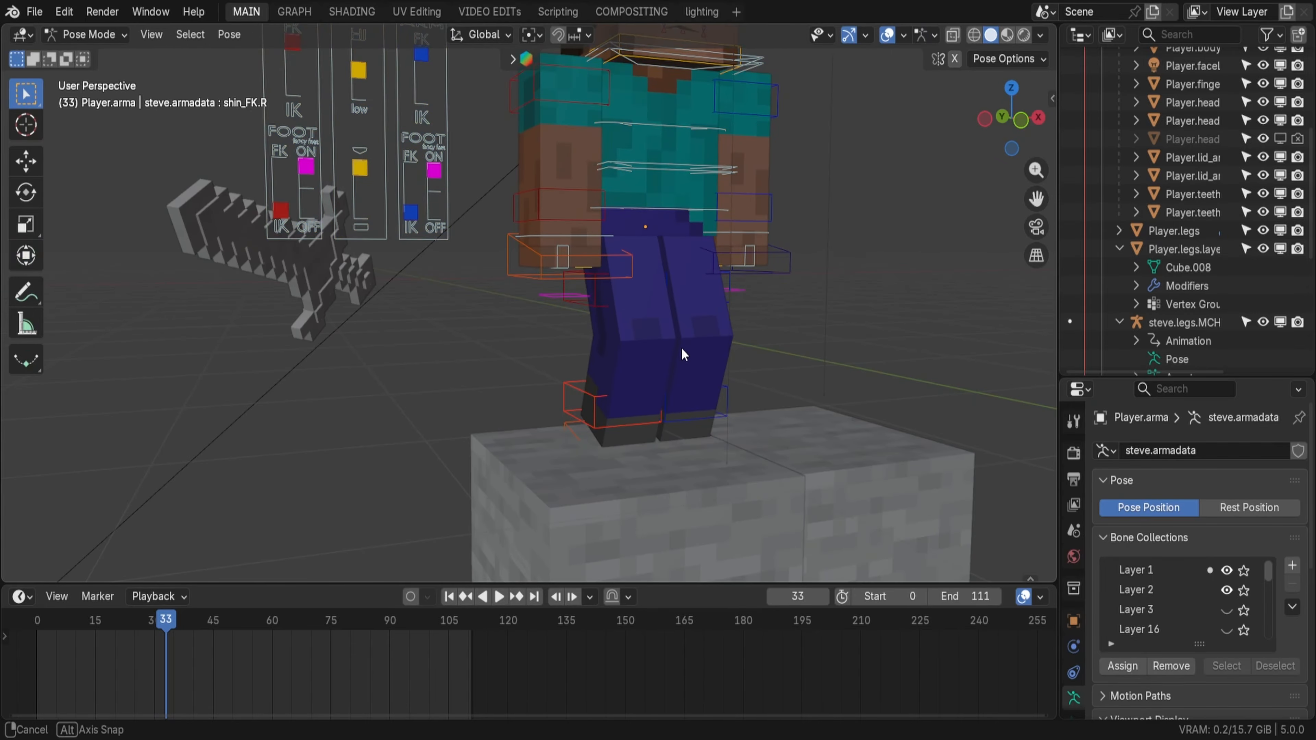
# Step: Move the right foot and right hand controls to pose the character on the blocks
pyautogui.moveTo(682, 355); pyautogui.dragTo(653, 358, button='middle')
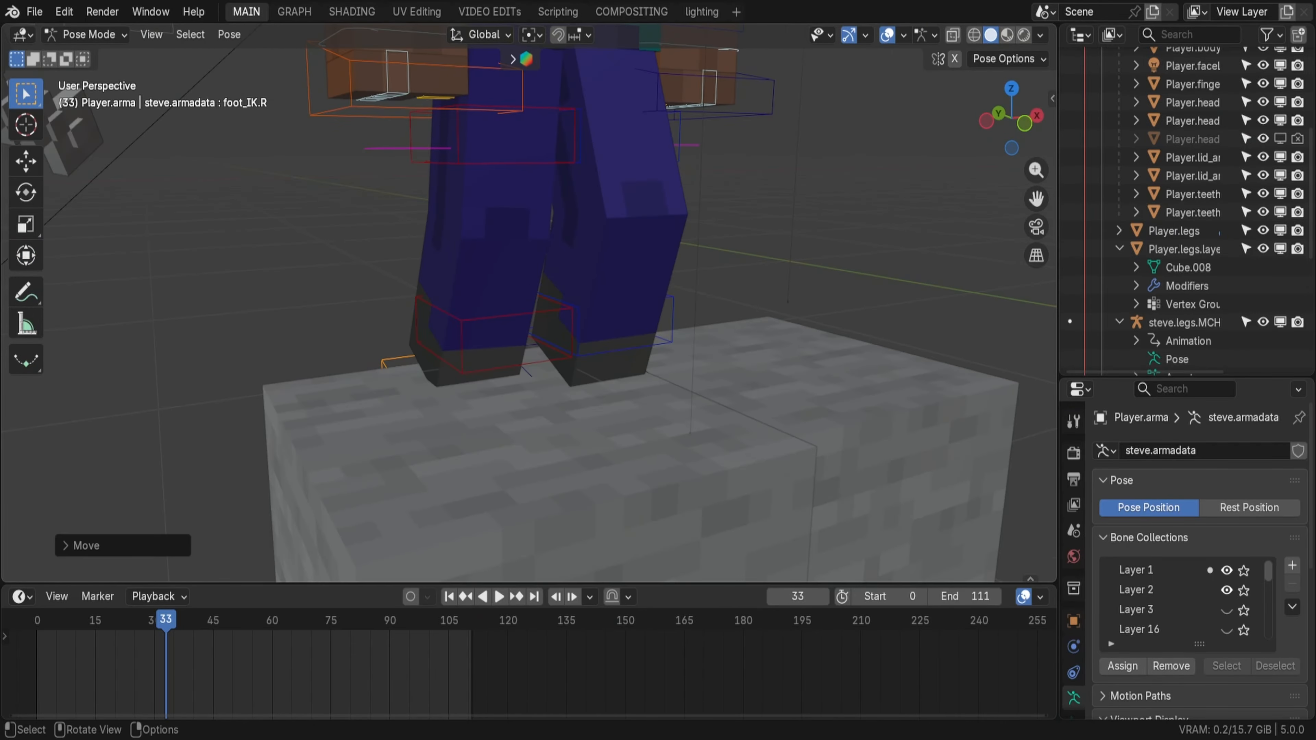
pyautogui.click(501, 419)
pyautogui.press('g')
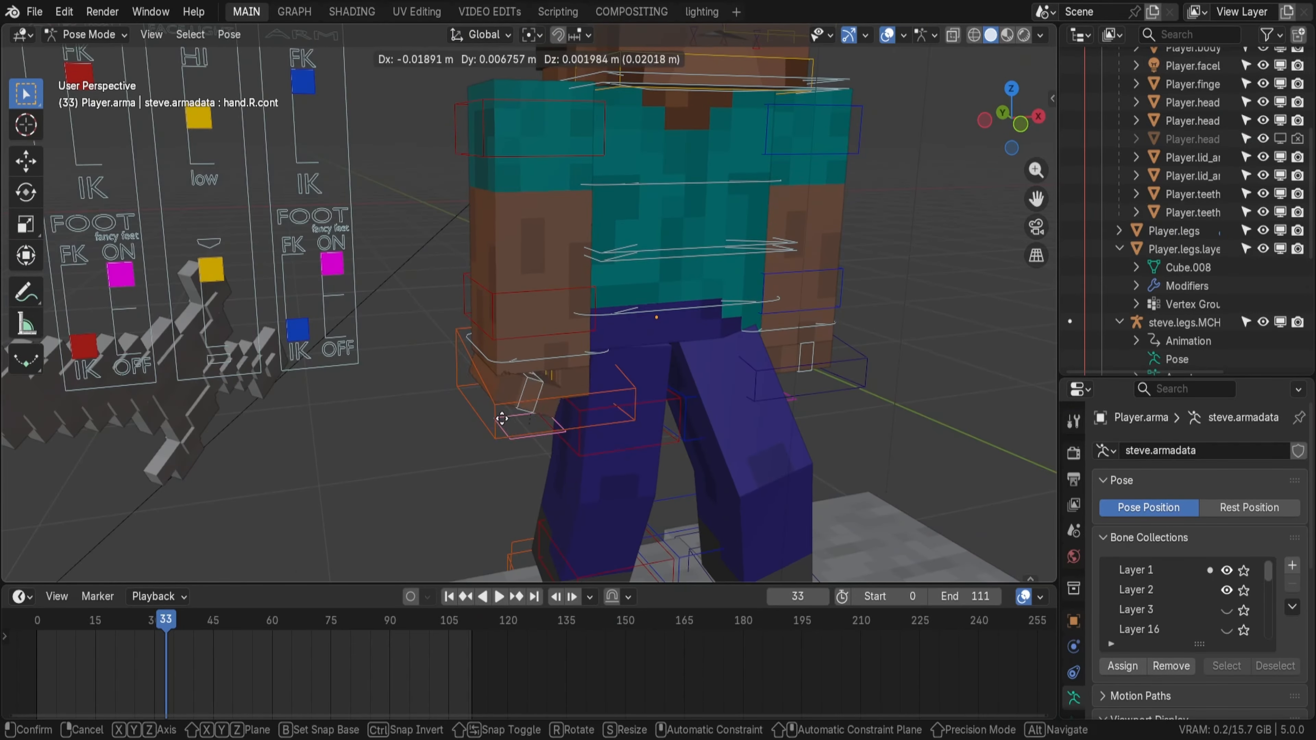
pyautogui.click(501, 419)
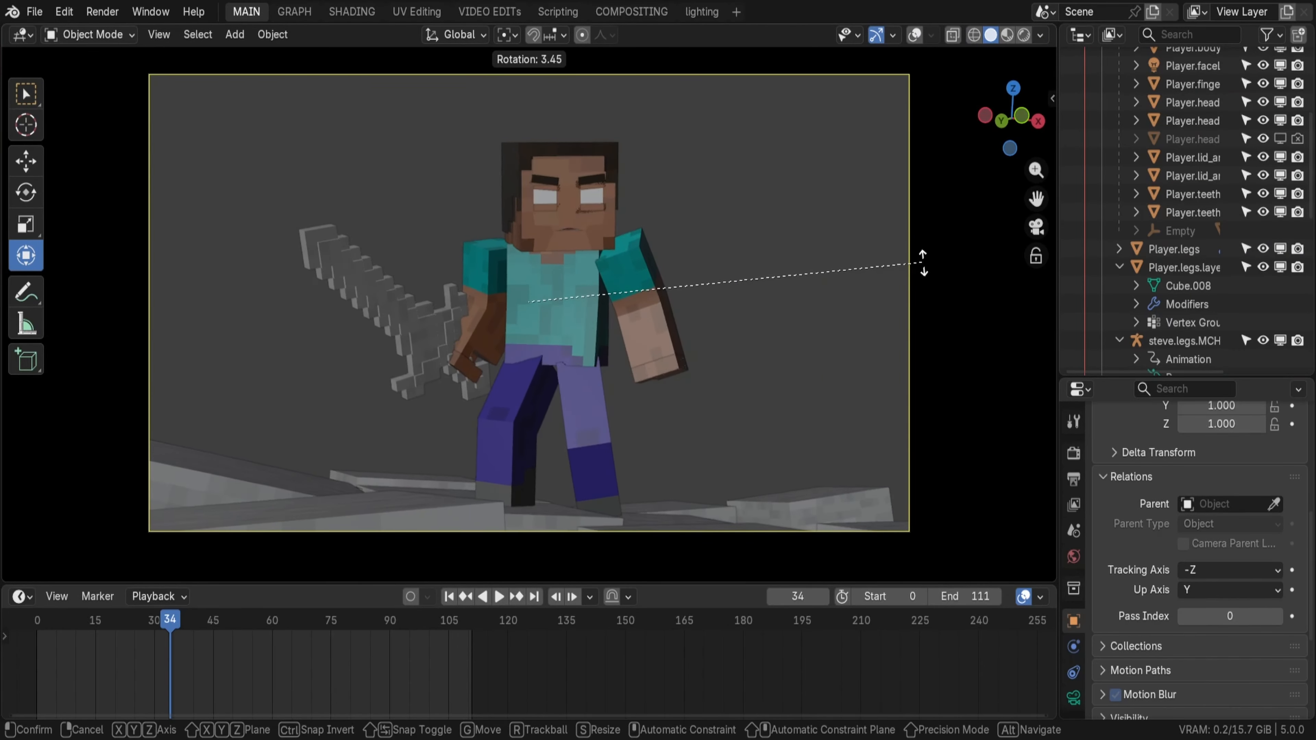
# Step: Roll the camera by about 3.45° and nudge the stone block in the near foreground
pyautogui.click(923, 270)
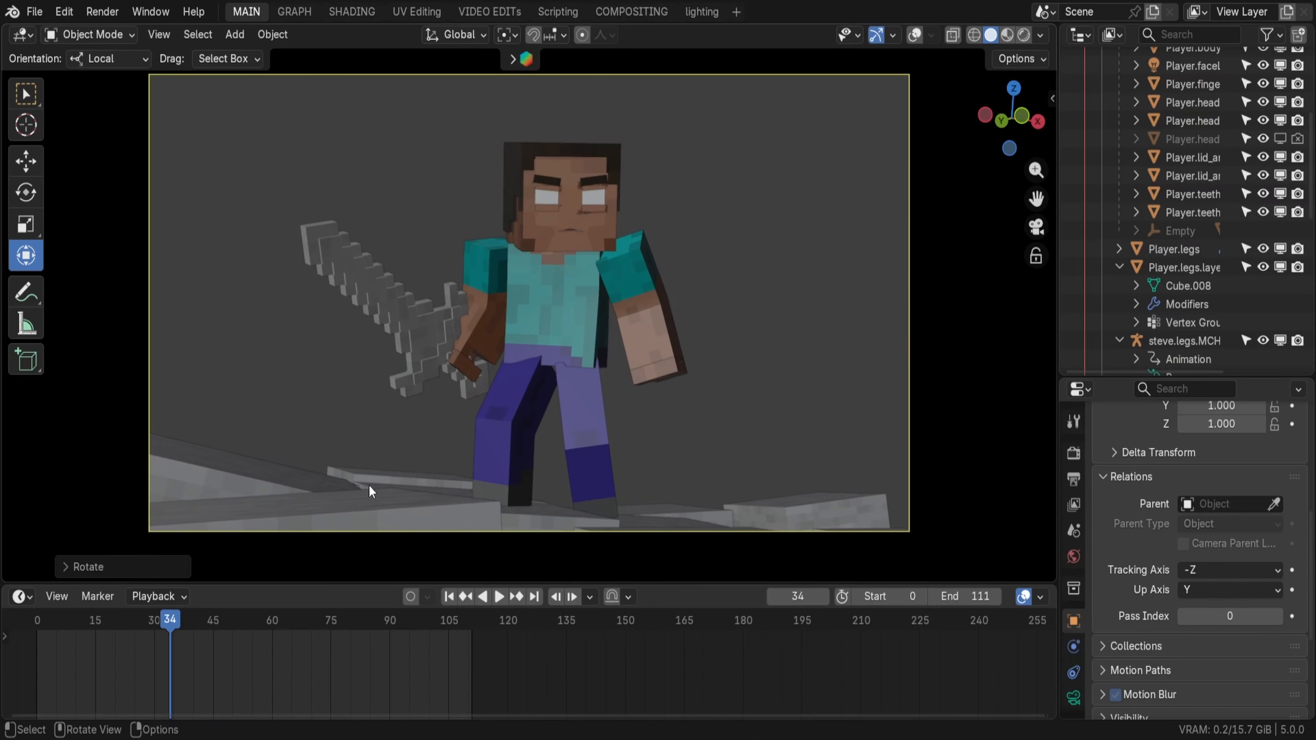
pyautogui.click(384, 516)
pyautogui.press('q')
pyautogui.click(399, 517)
pyautogui.press('g')
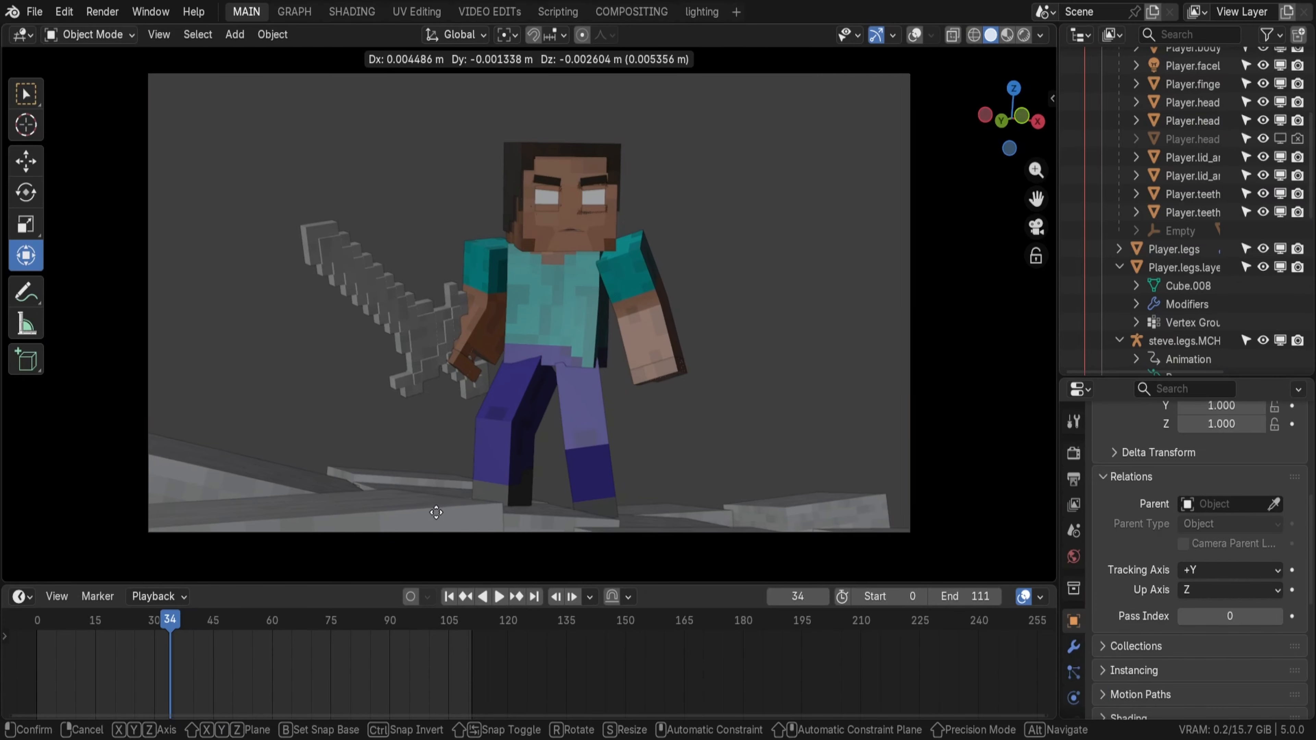
pyautogui.click(422, 511)
# Step: Inspect the block arrangement around the character and preview the camera view in rendered shading
pyautogui.moveTo(517, 415); pyautogui.dragTo(593, 415, button='middle')
pyautogui.hotkey('shift', '`')
pyautogui.press('w')
pyautogui.click(526, 410)
pyautogui.press('KP_0')
pyautogui.click(1023, 35)
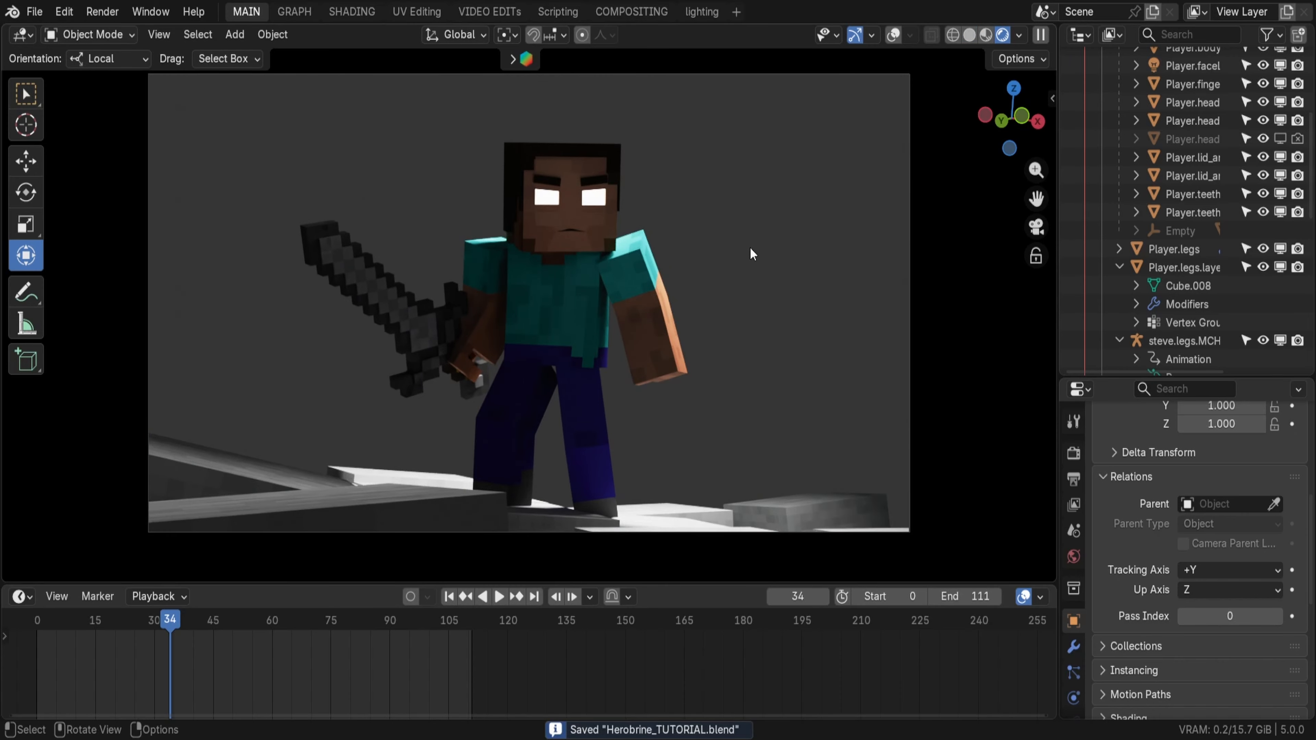
# Step: Move the DESERT_FOG volume cube so that it encloses the character, blocks and camera
pyautogui.press('g')
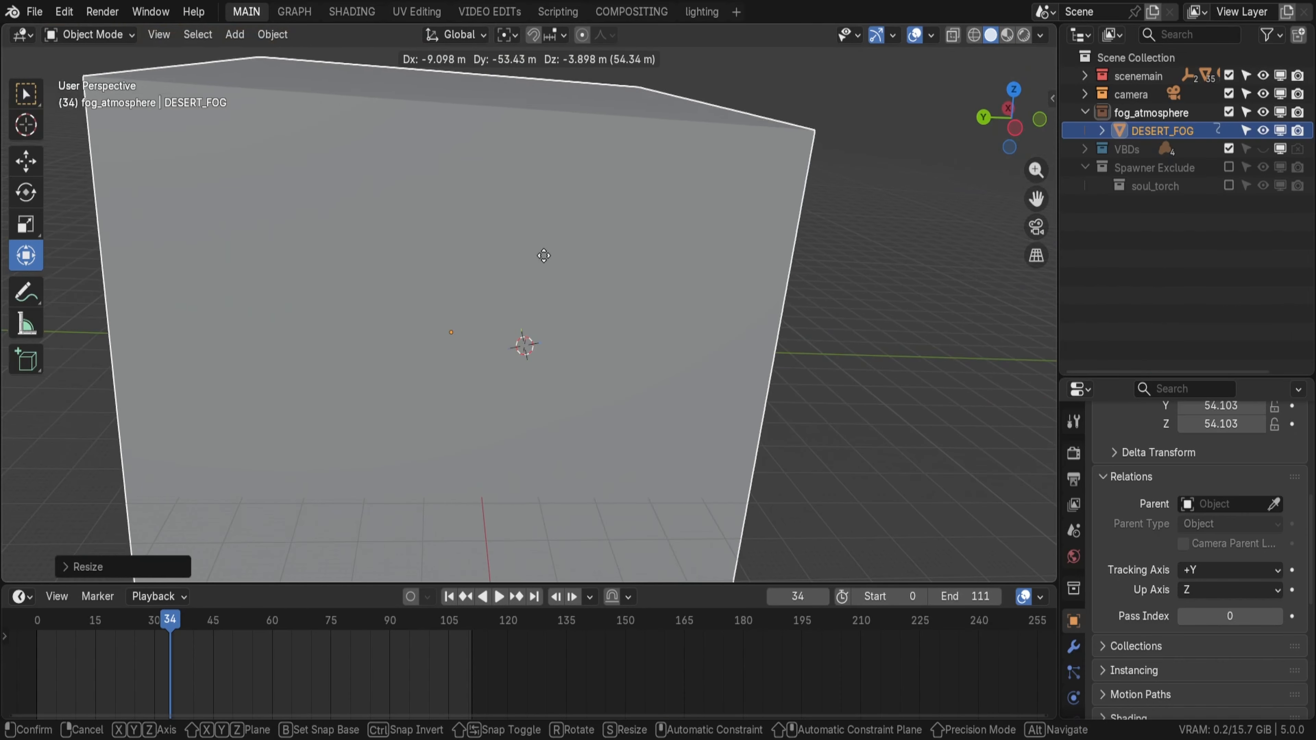
pyautogui.click(619, 250)
pyautogui.press('KP_0')
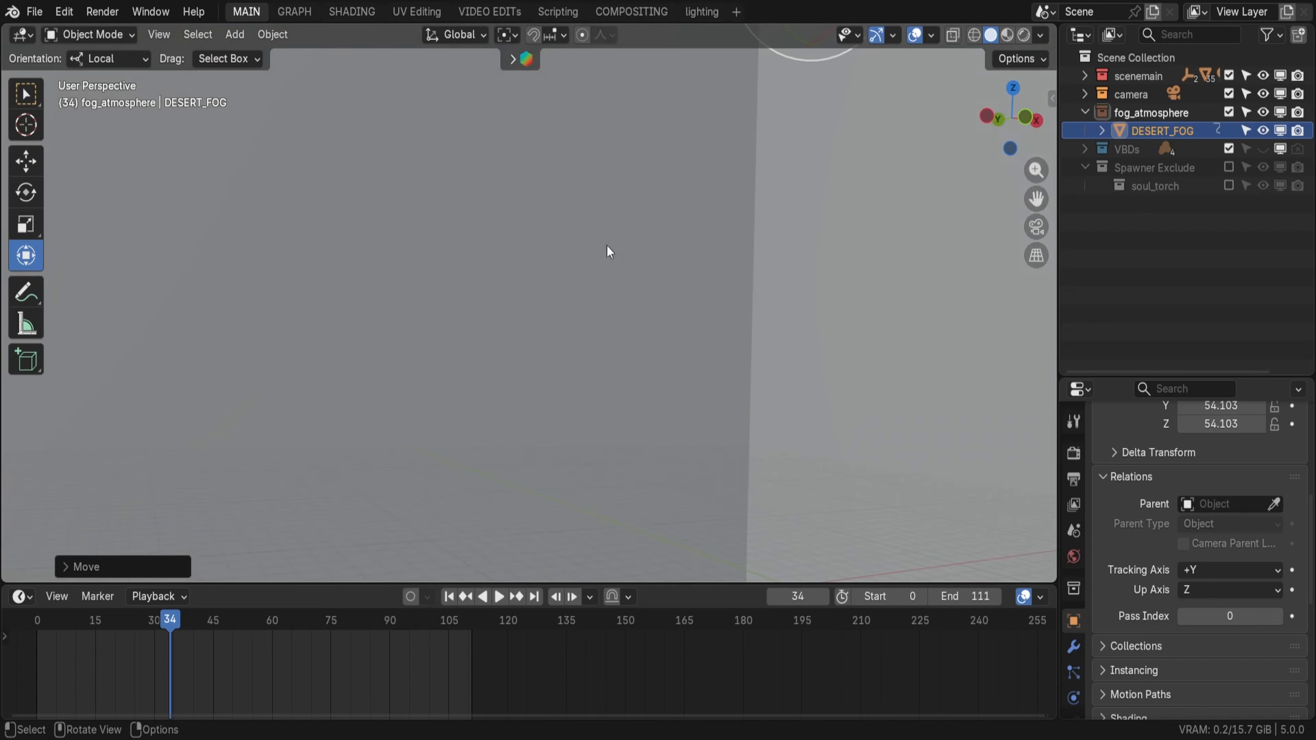
pyautogui.press('g')
pyautogui.click(864, 158)
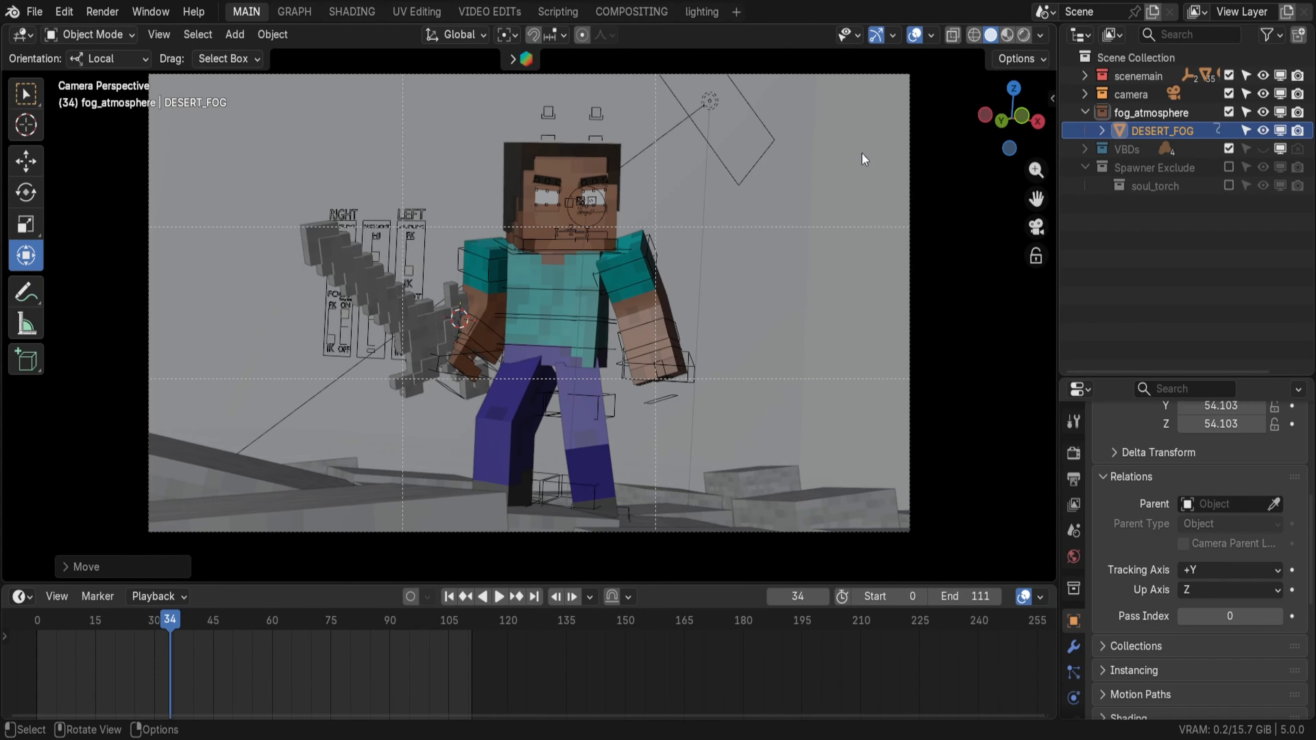
# Step: Preview the fog in rendered shading and inspect the world background shader nodes
pyautogui.click(1022, 36)
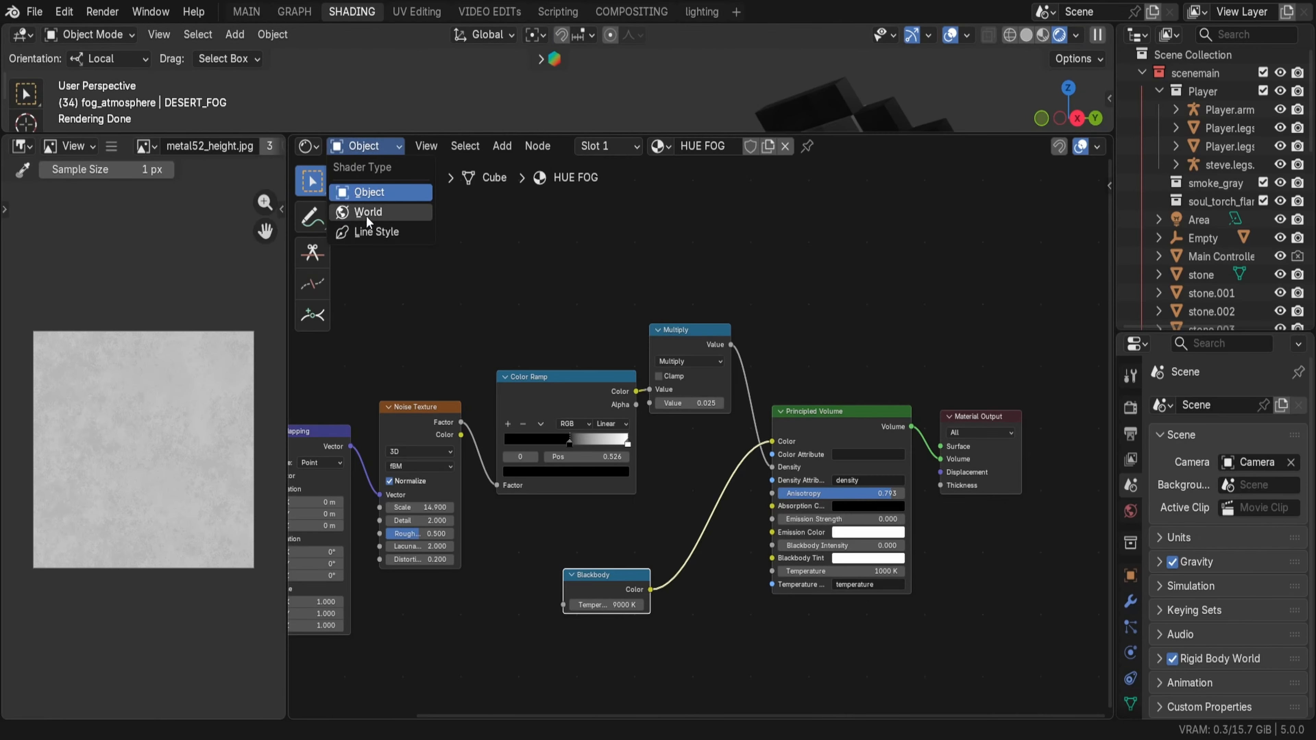
pyautogui.click(366, 212)
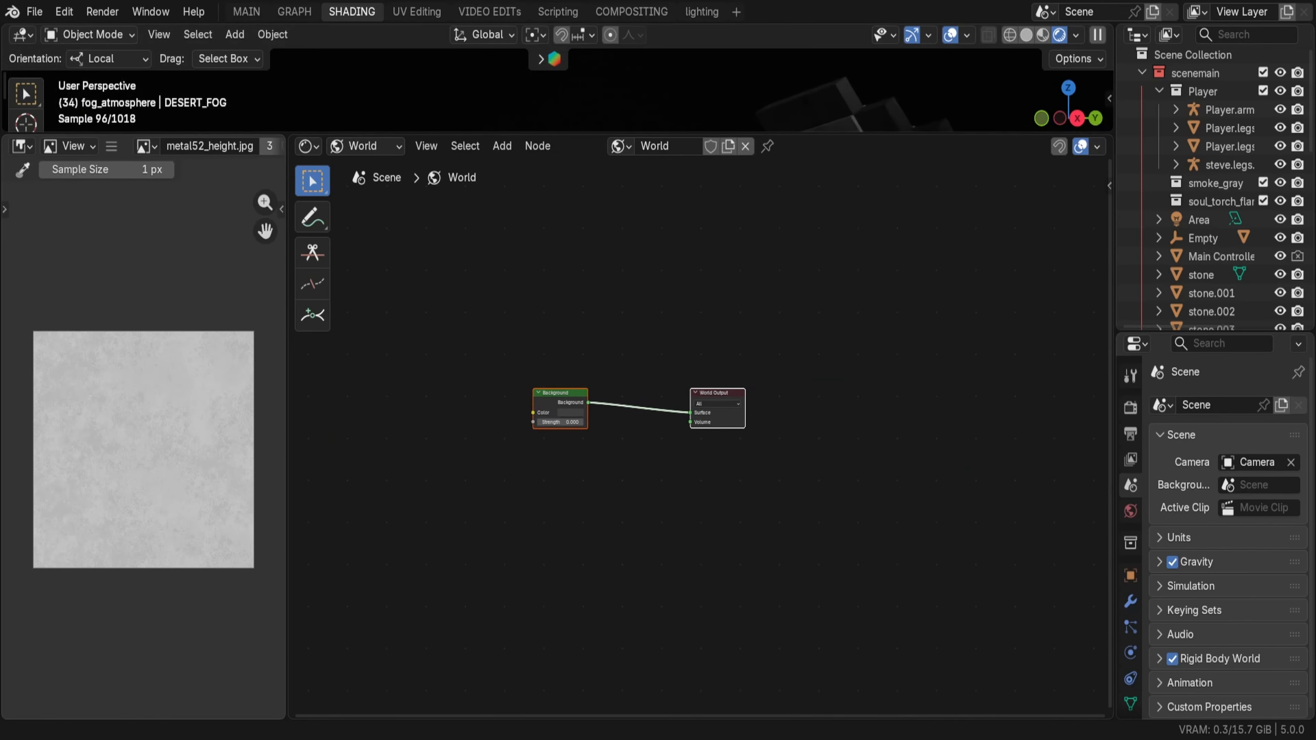
pyautogui.click(246, 11)
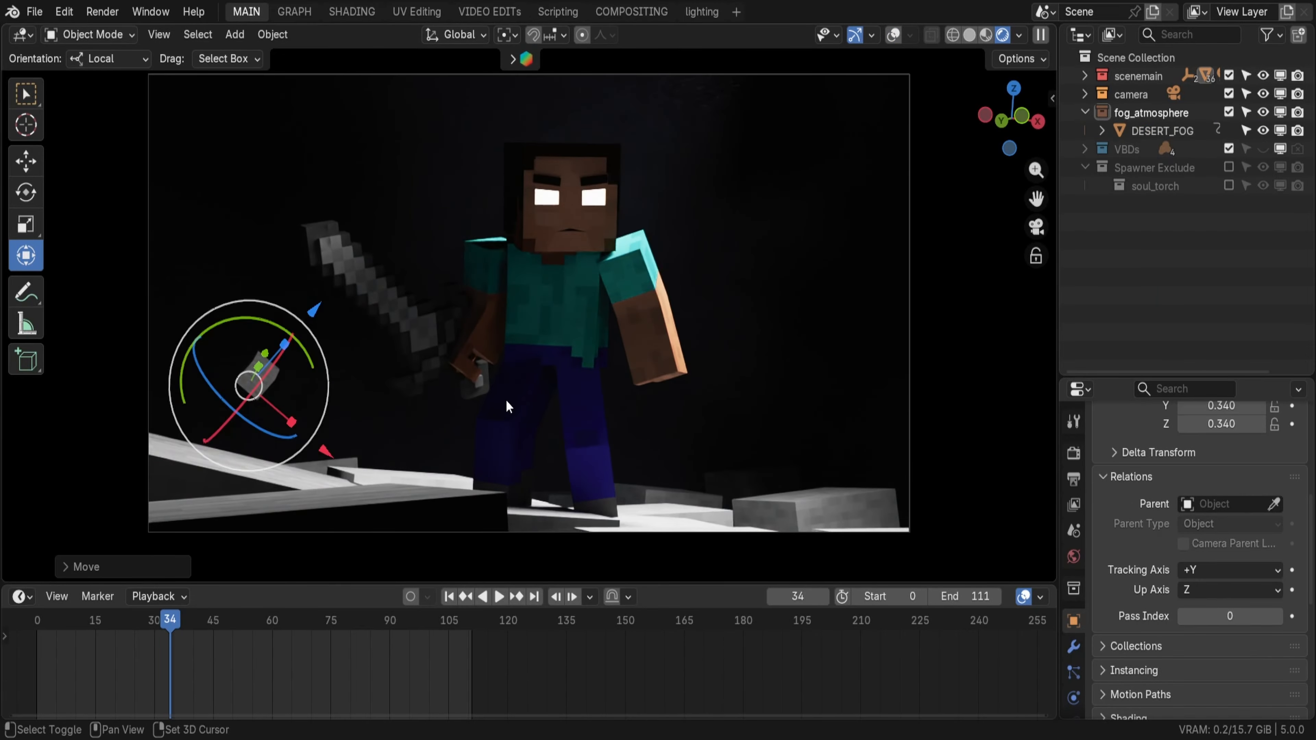
# Step: Duplicate the floating stone block, rotate the copy and place it within the camera view
pyautogui.hotkey('shift', '`')
pyautogui.press('z')
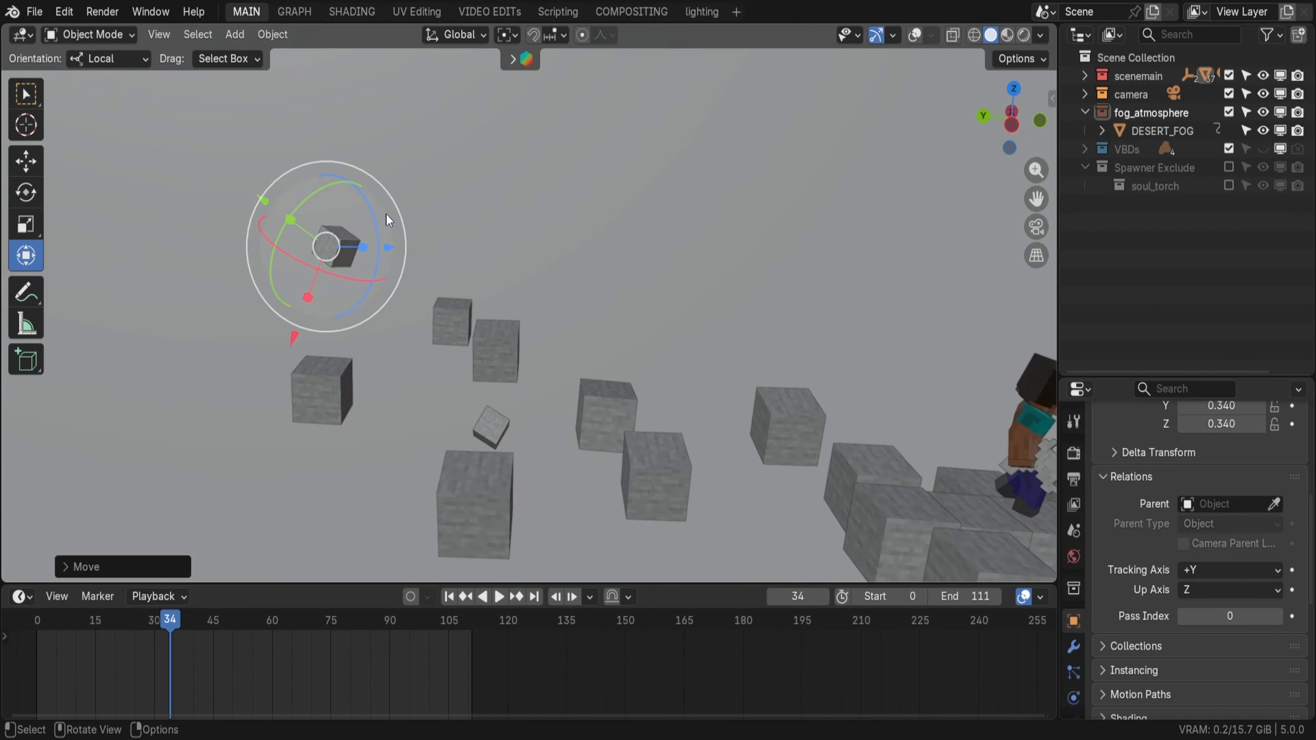
pyautogui.hotkey('shift', 'd')
pyautogui.click(560, 234)
pyautogui.press('r')
pyautogui.press('KP_0')
pyautogui.press('g')
pyautogui.click(548, 285)
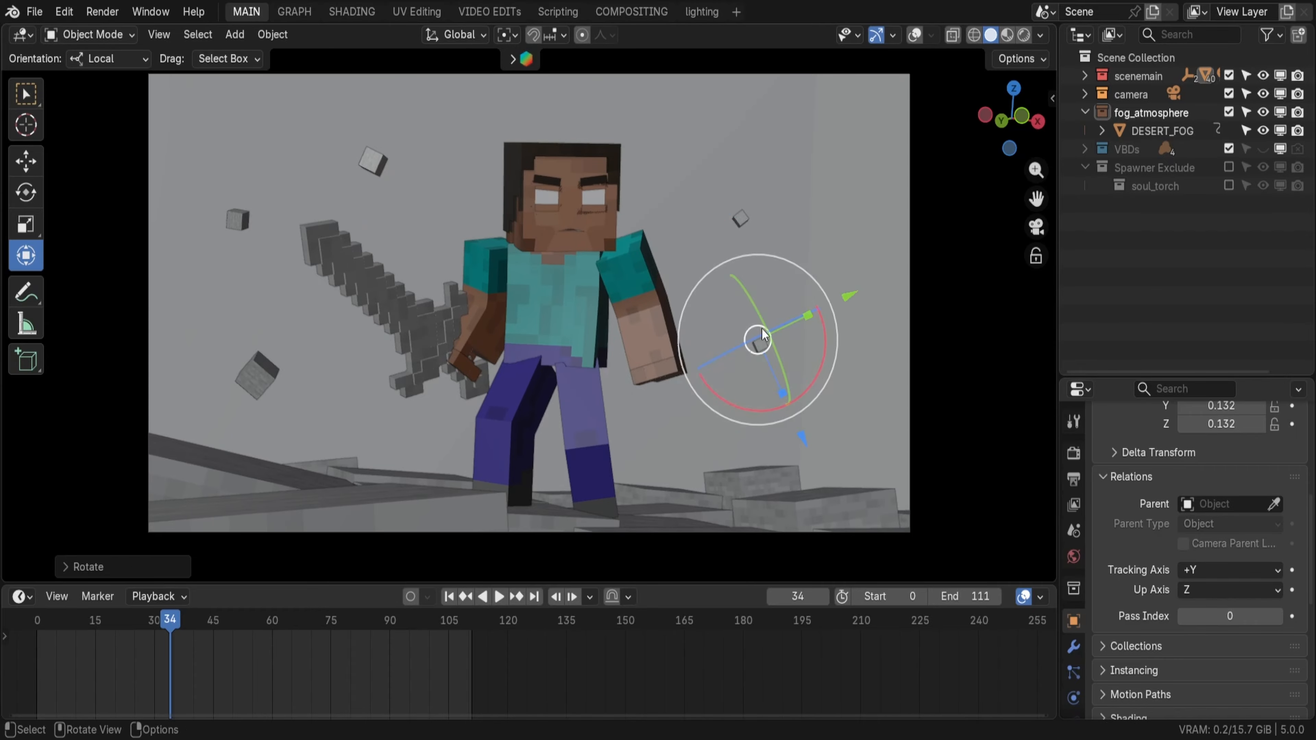
# Step: Duplicate the small floating stones on the side opposite the sword, placing and rotating the copies
pyautogui.hotkey('shift', 'd')
pyautogui.click(722, 133)
pyautogui.click(761, 344)
pyautogui.hotkey('shift', 'd')
pyautogui.click(842, 350)
pyautogui.press('r')
pyautogui.click(642, 306)
pyautogui.press('g')
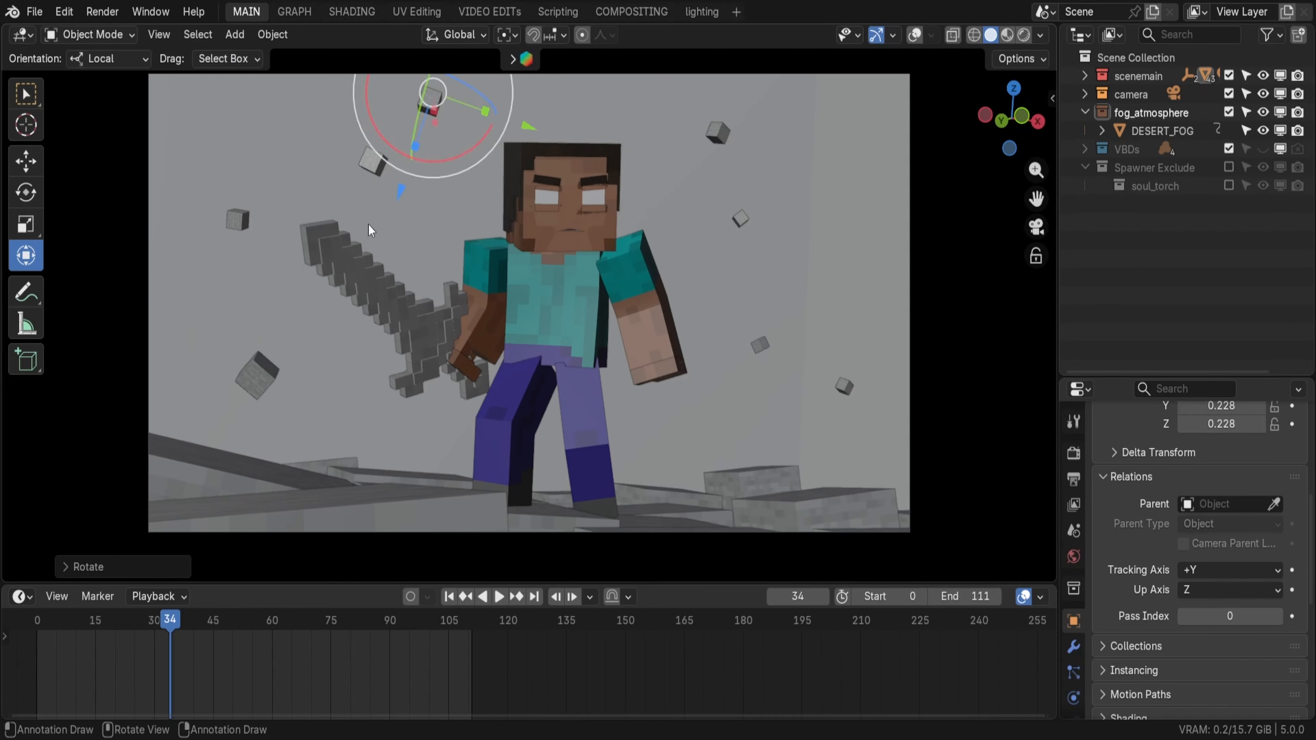
# Step: Duplicate the floating stone above the sword, scale the copy down and place it near the character's shoulder
pyautogui.hotkey('shift', 'd')
pyautogui.press('s')
pyautogui.press('g')
pyautogui.click(481, 222)
# Step: Reposition the stone near the sword's tip and duplicate the large floating stone below the sword towards the ground
pyautogui.click(372, 161)
pyautogui.press('g')
pyautogui.click(257, 376)
pyautogui.hotkey('shift', 'd')
pyautogui.press('g')
pyautogui.click(473, 524)
pyautogui.click(1024, 35)
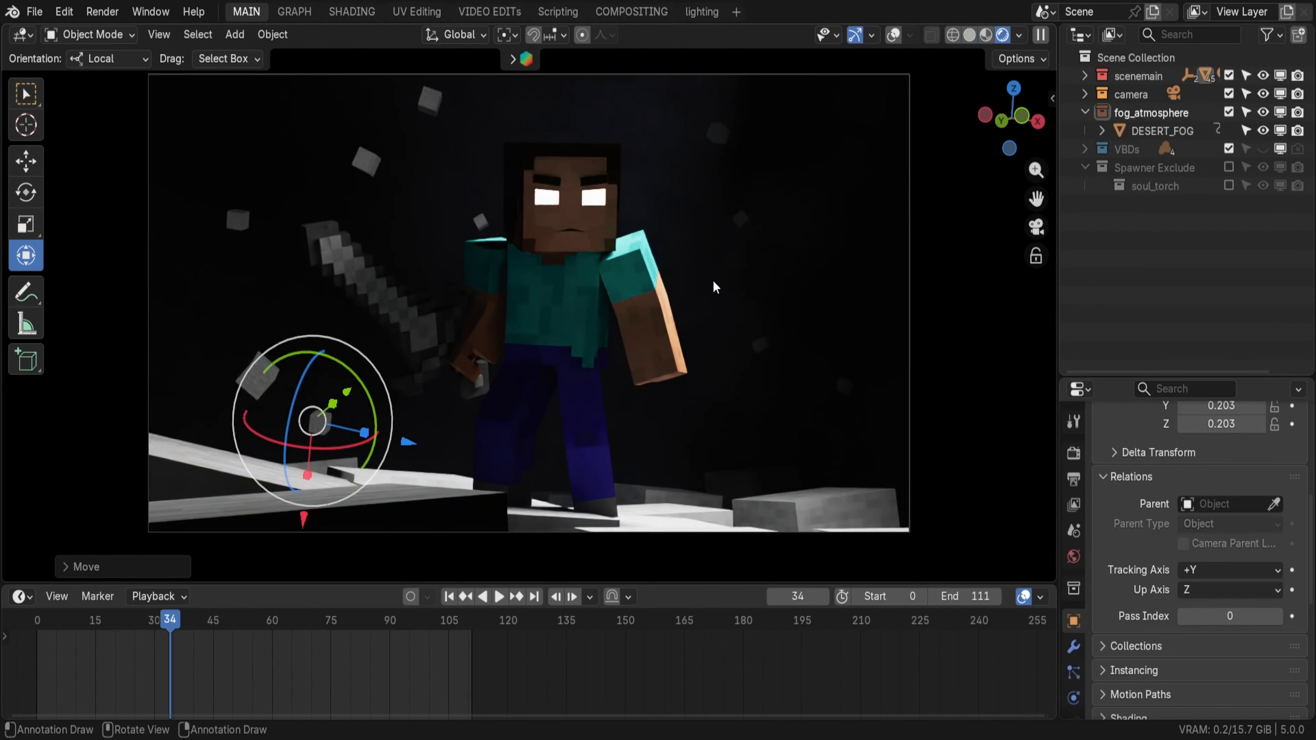
# Step: Reposition two of the floating stones from a free view in solid shading
pyautogui.click(990, 34)
pyautogui.hotkey('shift', '`')
pyautogui.click(724, 287)
pyautogui.press('g')
pyautogui.click(677, 216)
pyautogui.click(672, 155)
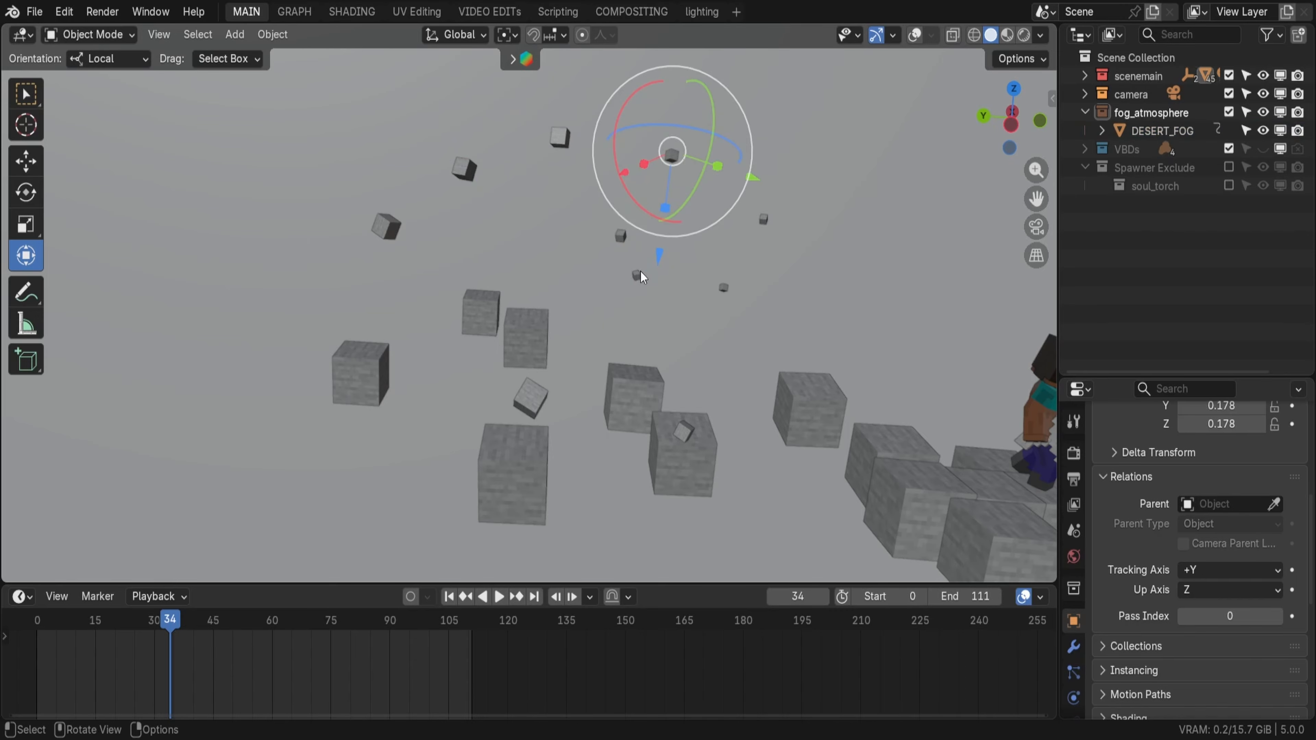
pyautogui.press('g')
pyautogui.press('KP_0')
# Step: Move the small floating stone opposite the sword, save the file and preview the render
pyautogui.moveTo(743, 179); pyautogui.dragTo(764, 415, button='middle')
pyautogui.click(803, 444)
pyautogui.press('g')
pyautogui.press('KP_0')
pyautogui.hotkey('ctrl', 's')
pyautogui.click(1024, 35)
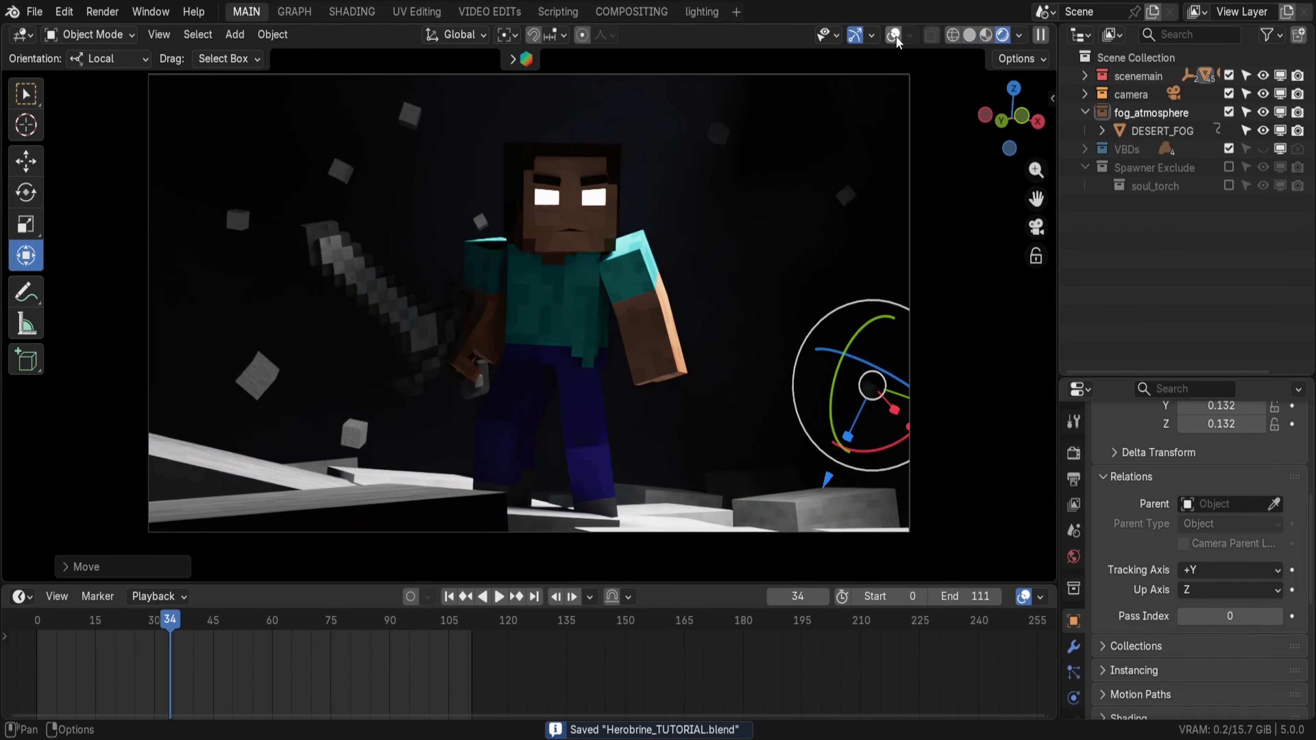
# Step: Add a spot light to the fog_atmosphere collection at a spot near the stone ground
pyautogui.moveTo(513, 168); pyautogui.dragTo(508, 171, button='middle')
pyautogui.hotkey('shift', '`')
pyautogui.click(26, 125)
pyautogui.hotkey('shift', 'a')
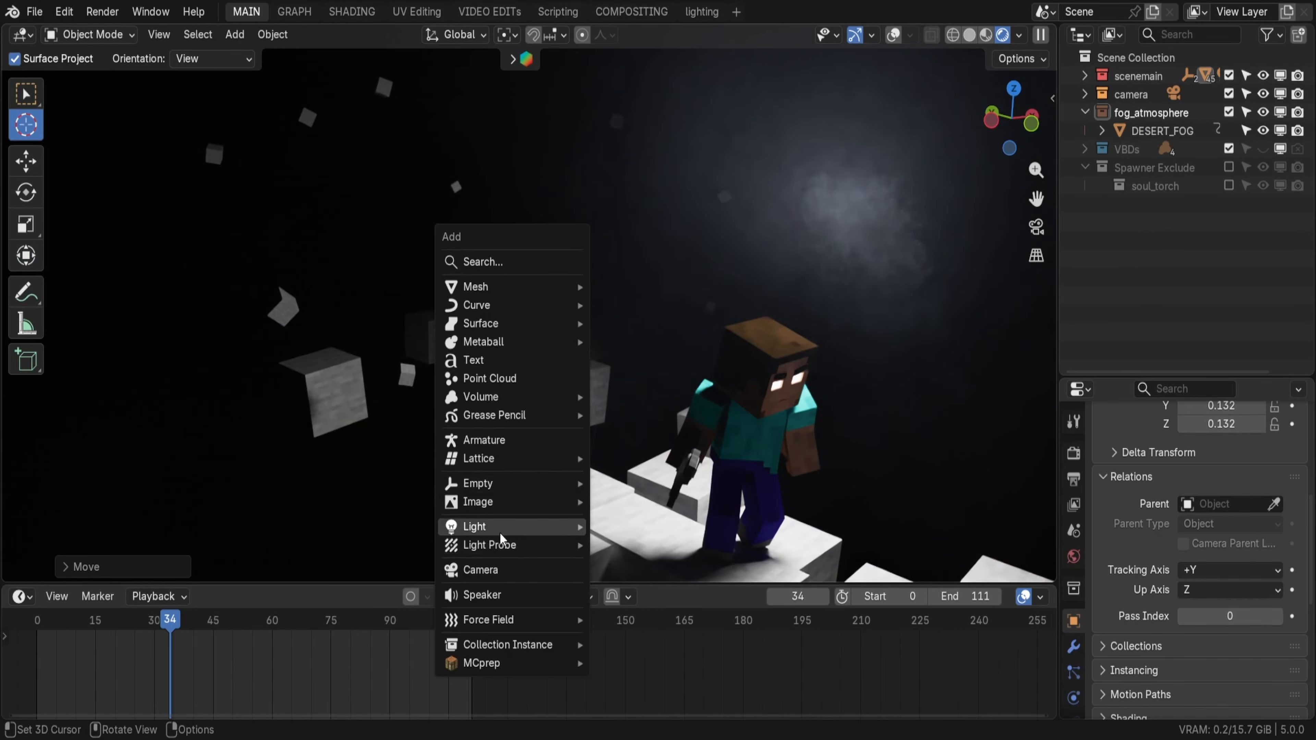
pyautogui.moveTo(501, 538)
pyautogui.click(620, 569)
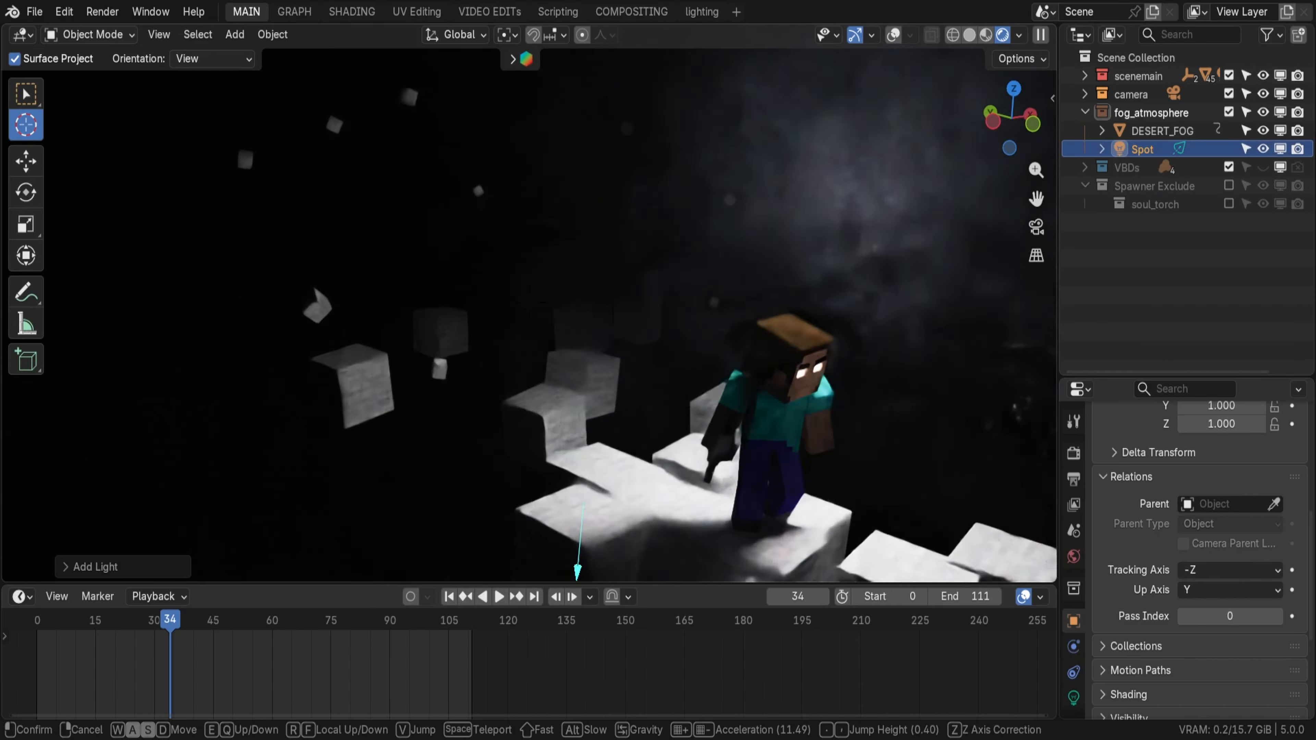
# Step: Raise the spot light above the floating blocks and rotate it to shine towards the character
pyautogui.moveTo(596, 466); pyautogui.dragTo(492, 337, button='middle')
pyautogui.scroll(-3, 493, 337)
pyautogui.press('g')
pyautogui.click(421, 218)
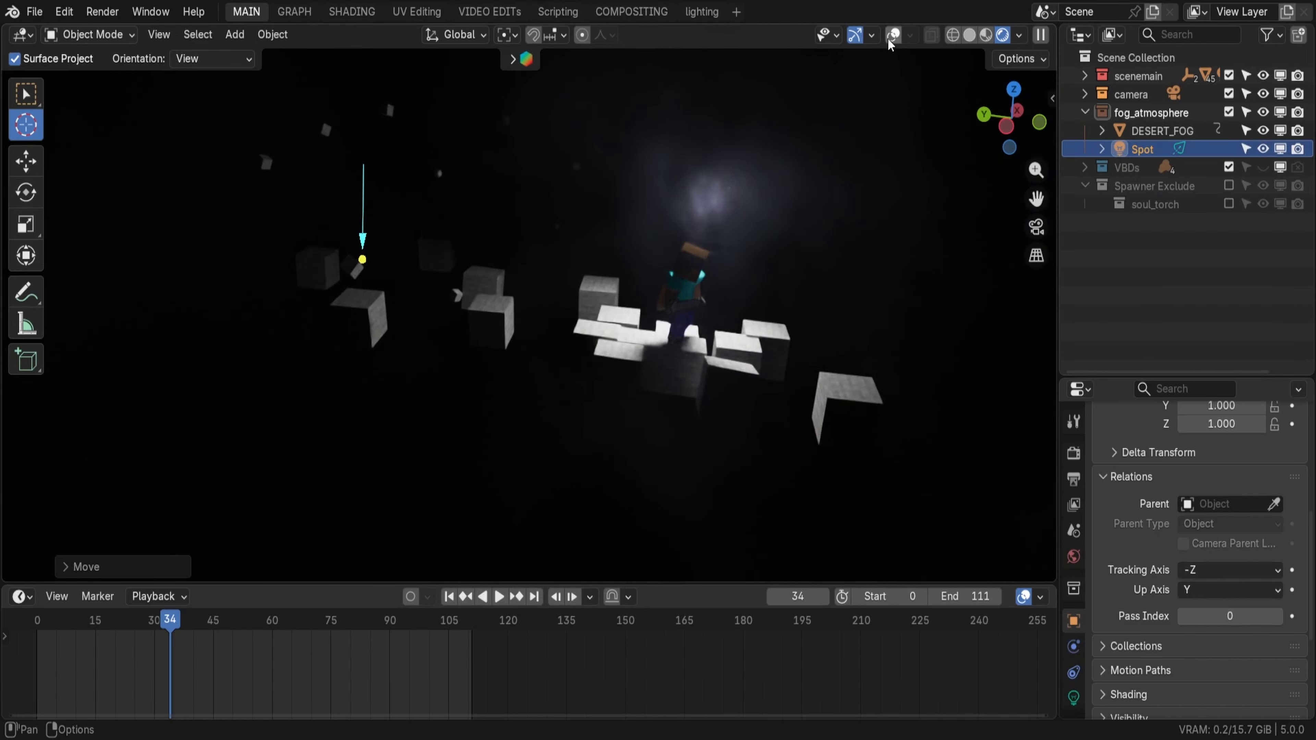
pyautogui.hotkey('shift', 'alt', 'z')
pyautogui.press('r')
pyautogui.click(712, 512)
pyautogui.press('g')
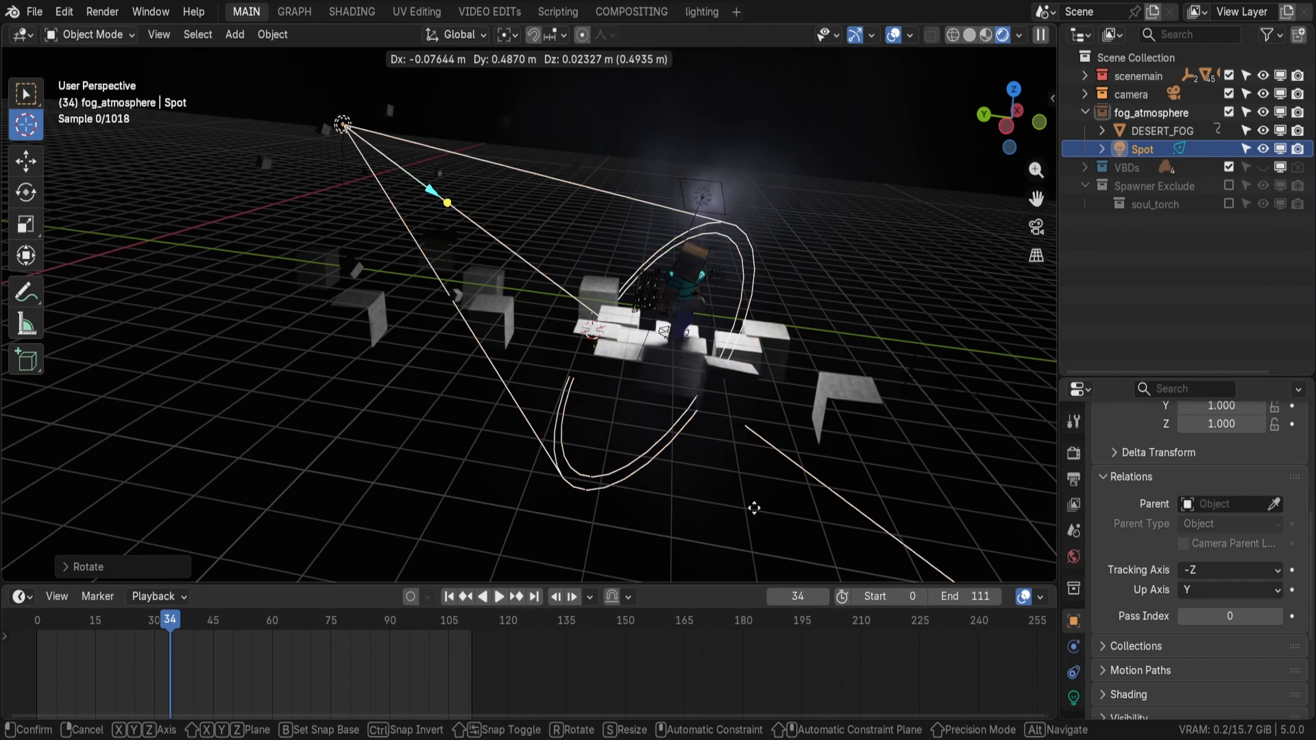
pyautogui.click(650, 477)
# Step: Place the spot light high above the sword in camera view and set its exposure to 8.590
pyautogui.press('KP_0')
pyautogui.press('g')
pyautogui.click(578, 342)
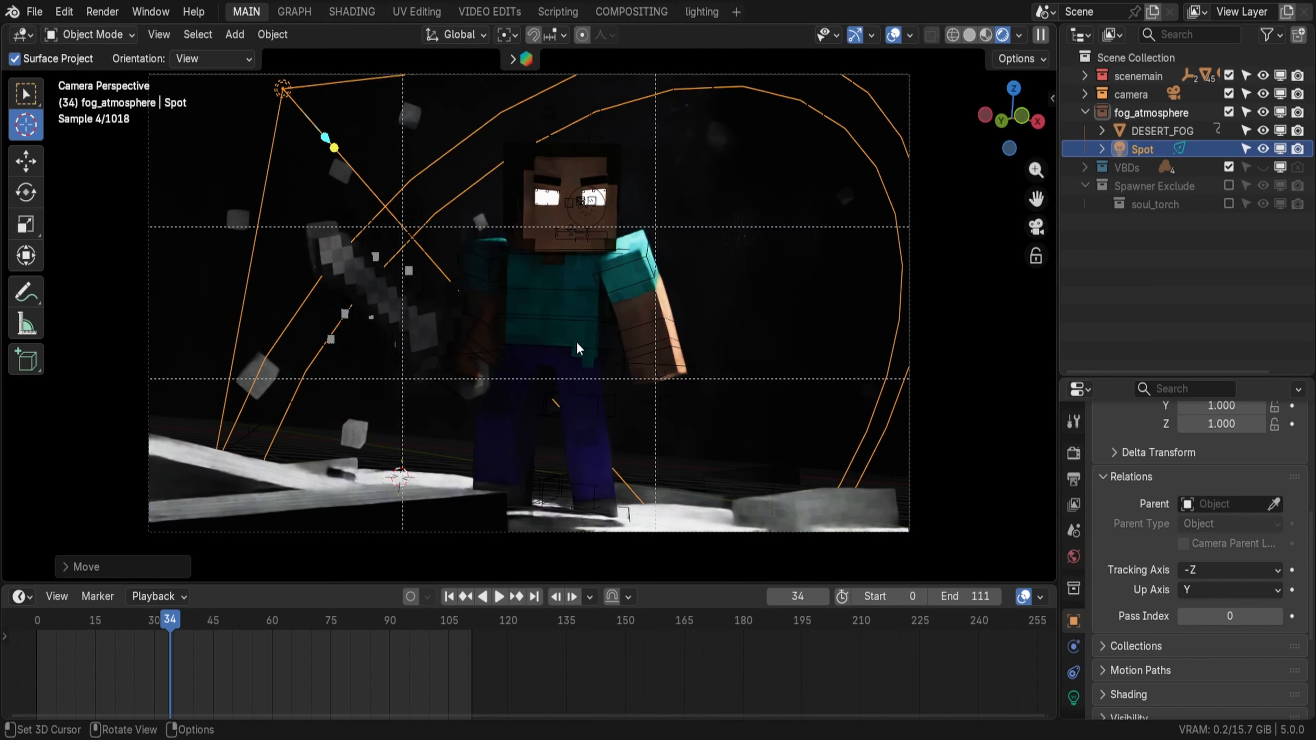
pyautogui.click(892, 34)
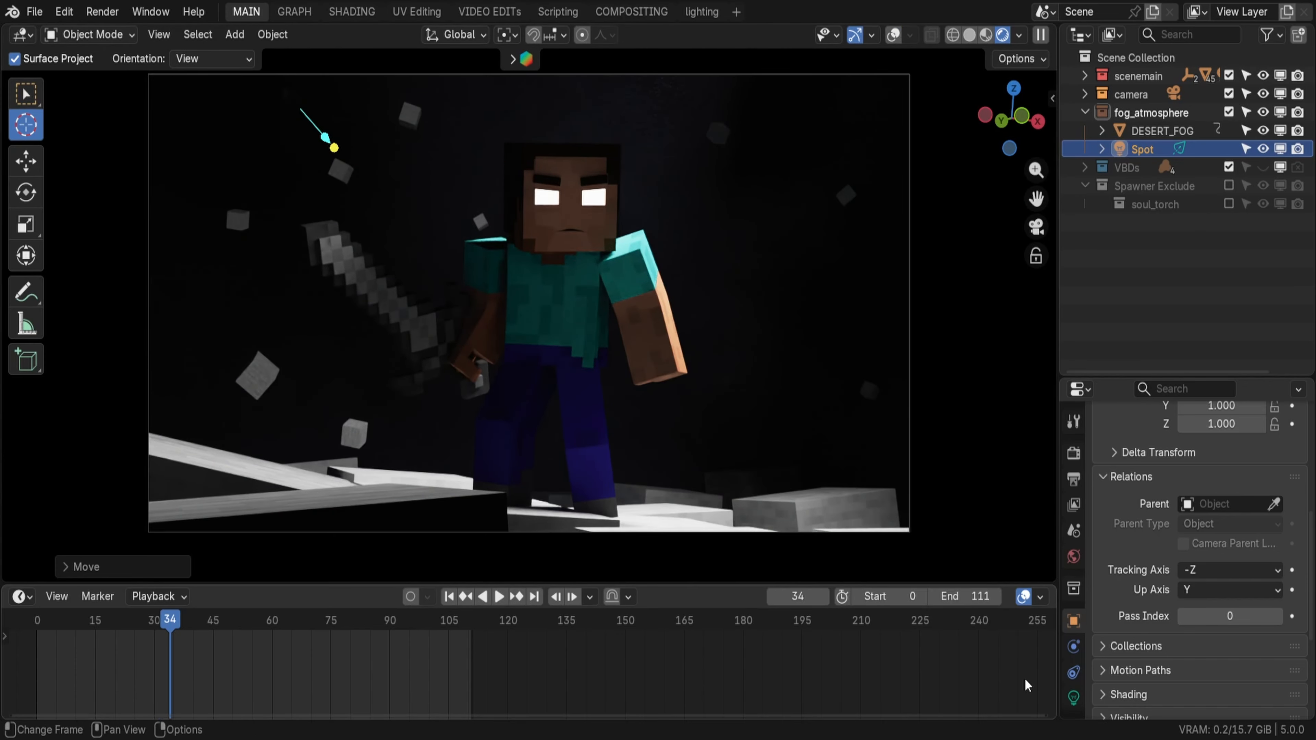
pyautogui.click(1073, 697)
pyautogui.scroll(3, 1208, 496)
pyautogui.moveTo(1215, 517); pyautogui.dragTo(1260, 517)
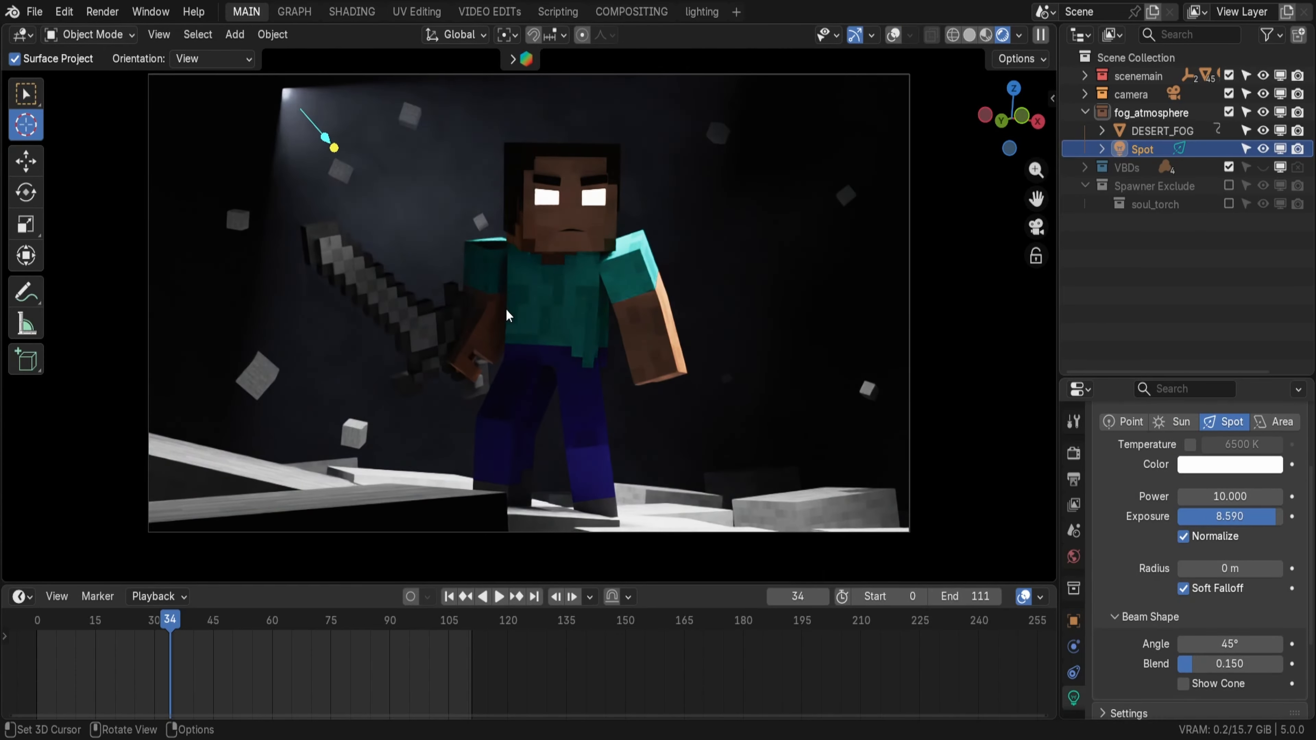
# Step: Rotate the spot light towards the character and move it out to the upper corner of the camera frame on the sword side
pyautogui.moveTo(777, 311); pyautogui.dragTo(767, 334, button='middle')
pyautogui.click(892, 35)
pyautogui.moveTo(461, 192); pyautogui.dragTo(420, 197)
pyautogui.moveTo(415, 152); pyautogui.dragTo(558, 145)
pyautogui.moveTo(590, 174); pyautogui.dragTo(602, 177)
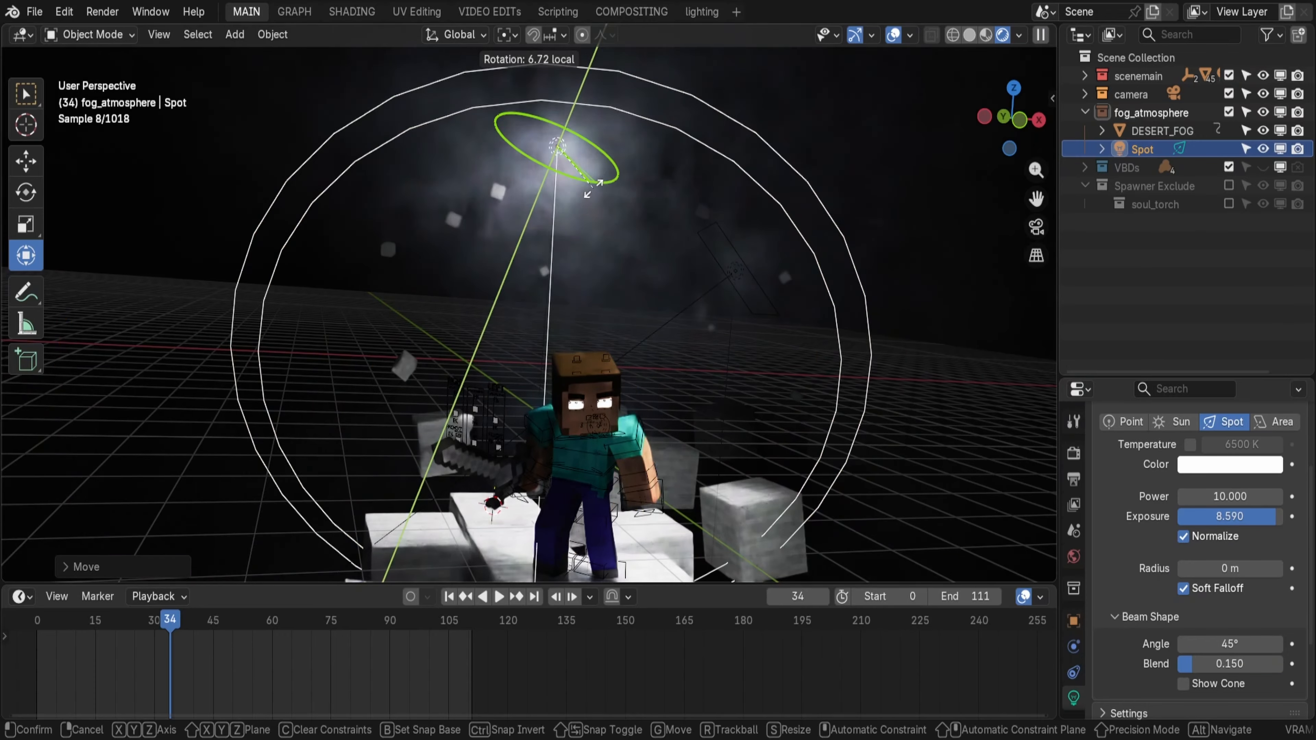
pyautogui.press('KP_0')
pyautogui.click(892, 35)
pyautogui.moveTo(534, 114); pyautogui.dragTo(548, 127)
pyautogui.moveTo(500, 89); pyautogui.dragTo(352, 78)
pyautogui.moveTo(381, 124); pyautogui.dragTo(362, 132)
pyautogui.moveTo(352, 80); pyautogui.dragTo(205, 78)
pyautogui.click(1234, 465)
pyautogui.moveTo(1188, 232); pyautogui.dragTo(1199, 196)
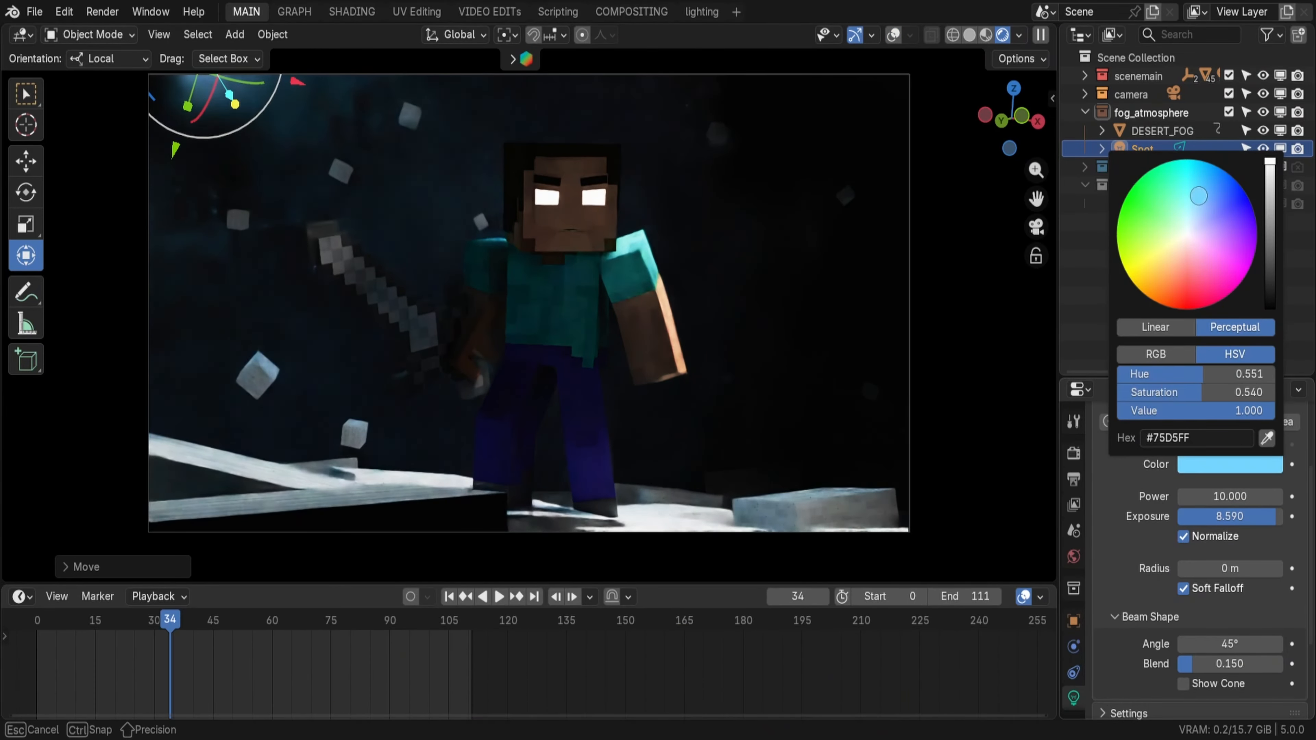
pyautogui.press('Escape')
# Step: Set the spot light's color to orange #FF8E00 and its exposure to 10
pyautogui.click(1230, 465)
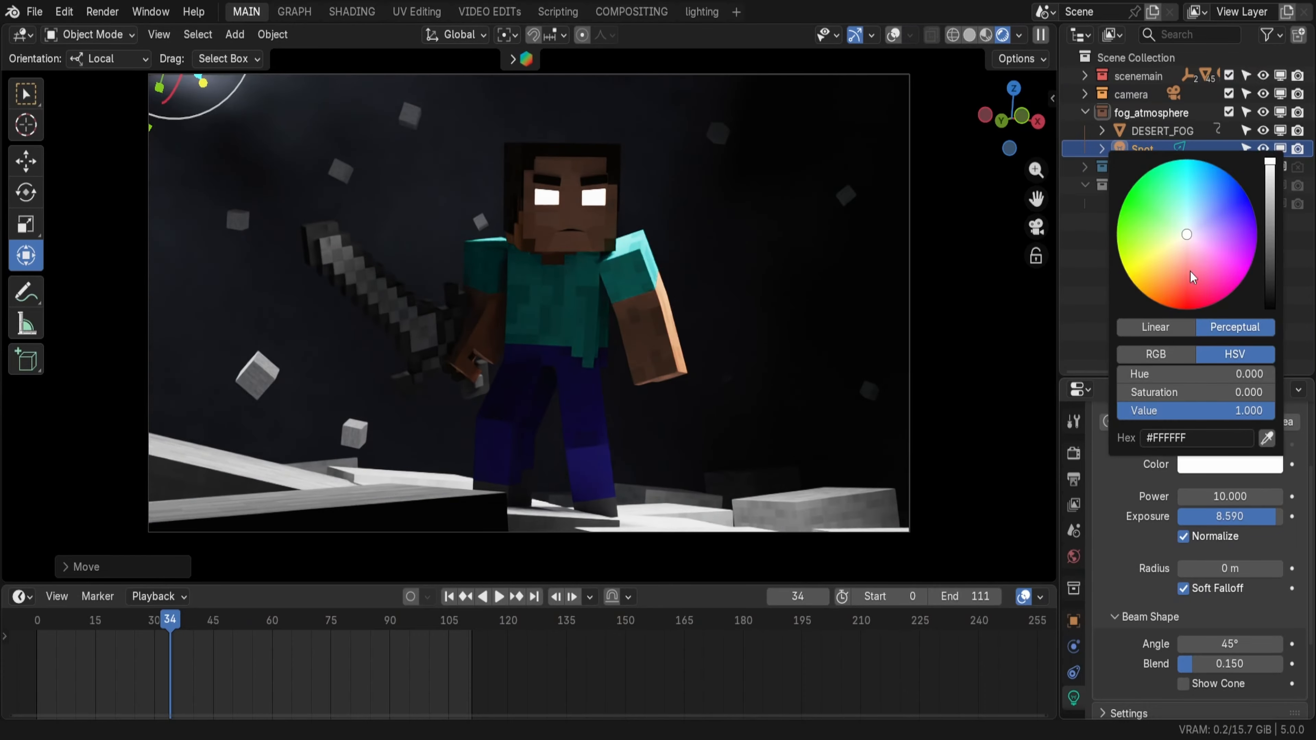
pyautogui.moveTo(1184, 247); pyautogui.dragTo(1146, 295)
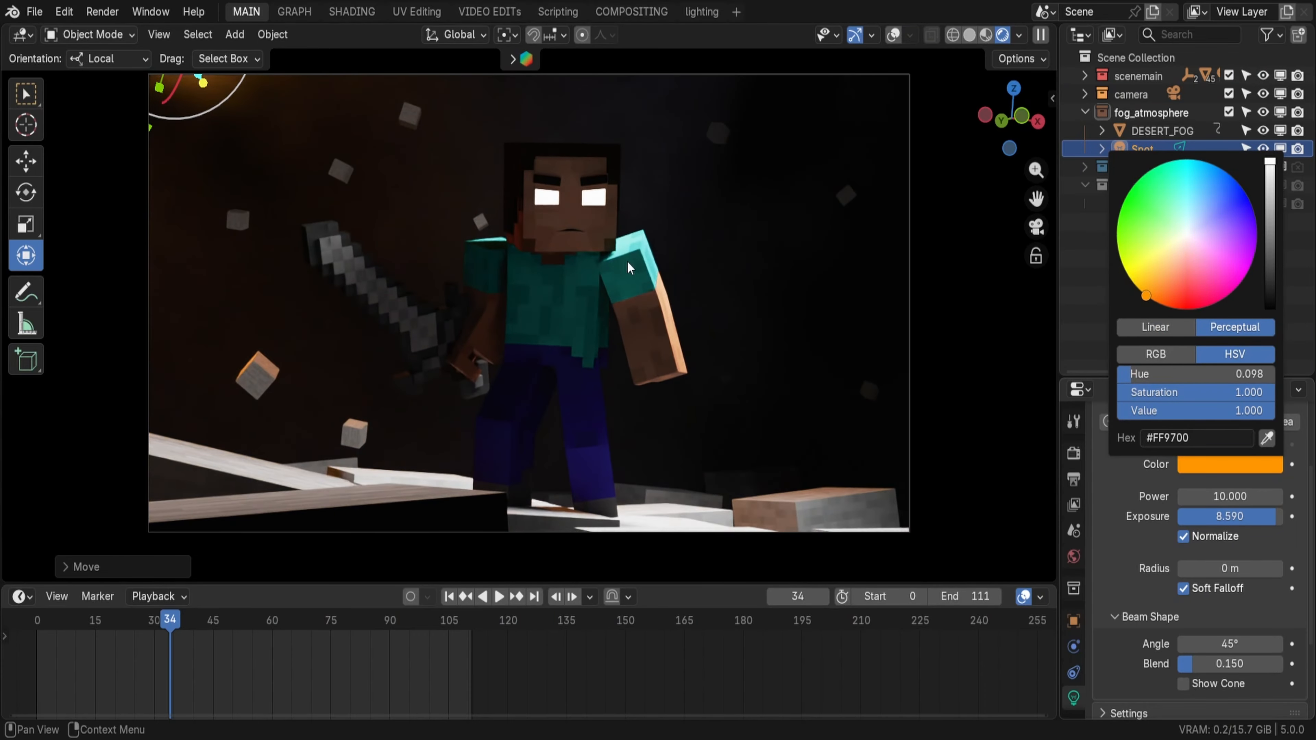
pyautogui.moveTo(1231, 516); pyautogui.dragTo(1277, 517)
pyautogui.click(1230, 464)
pyautogui.moveTo(1186, 239); pyautogui.dragTo(1142, 292)
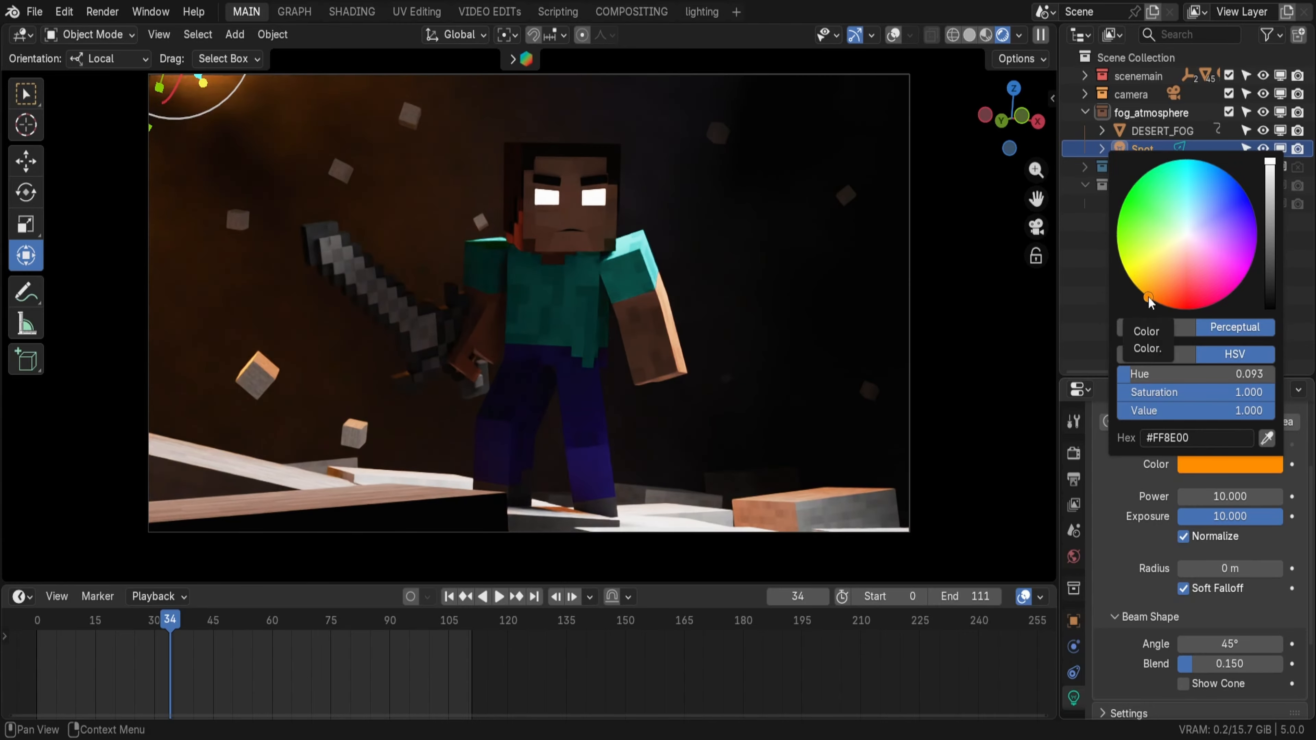
# Step: Shift the orange spot light slightly and set its power to 11.3
pyautogui.press('g')
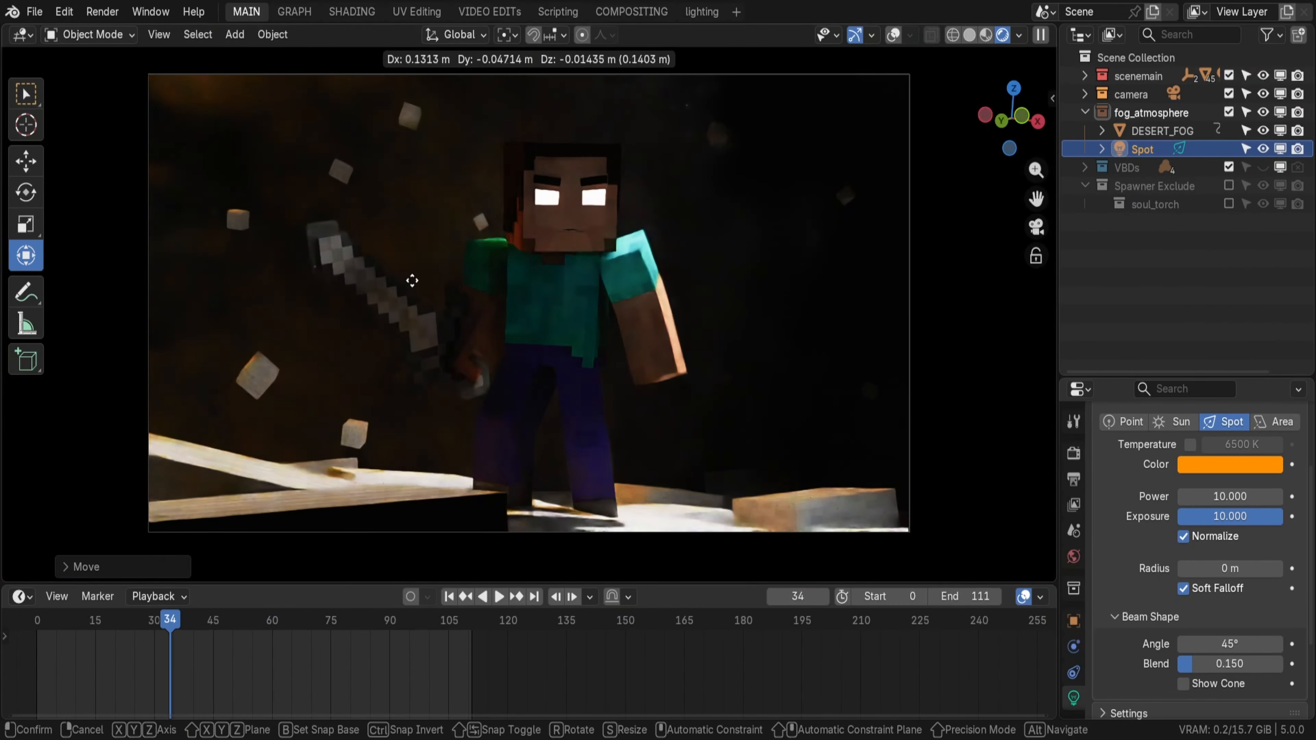
pyautogui.click(412, 280)
pyautogui.moveTo(1231, 497)
pyautogui.mouseDown()
pyautogui.moveTo(1270, 496)
pyautogui.moveTo(1186, 496)
pyautogui.moveTo(1236, 496)
pyautogui.mouseUp()
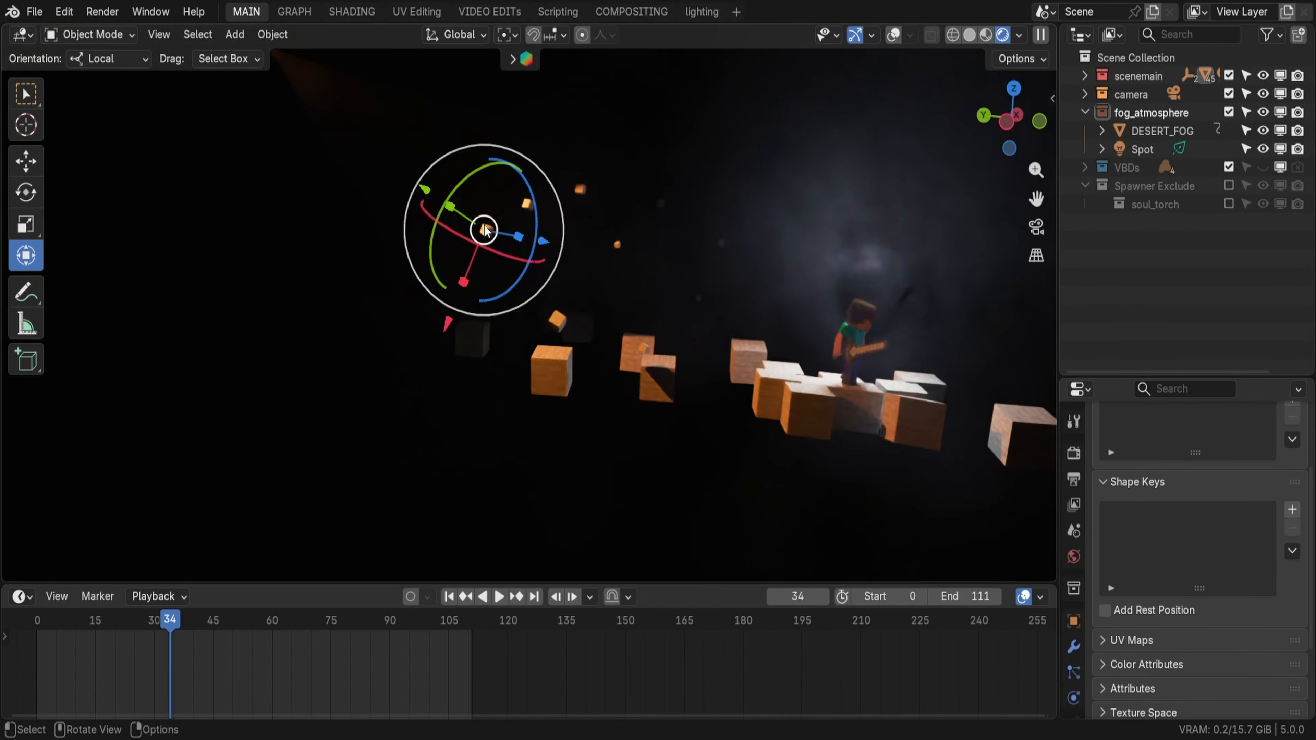
# Step: Reposition three of the floating stones on the sword side from a free view, then return to the camera view
pyautogui.press('g')
pyautogui.click(492, 205)
pyautogui.click(580, 190)
pyautogui.press('g')
pyautogui.click(680, 207)
pyautogui.click(557, 323)
pyautogui.press('g')
pyautogui.click(389, 303)
pyautogui.press('KP_0')
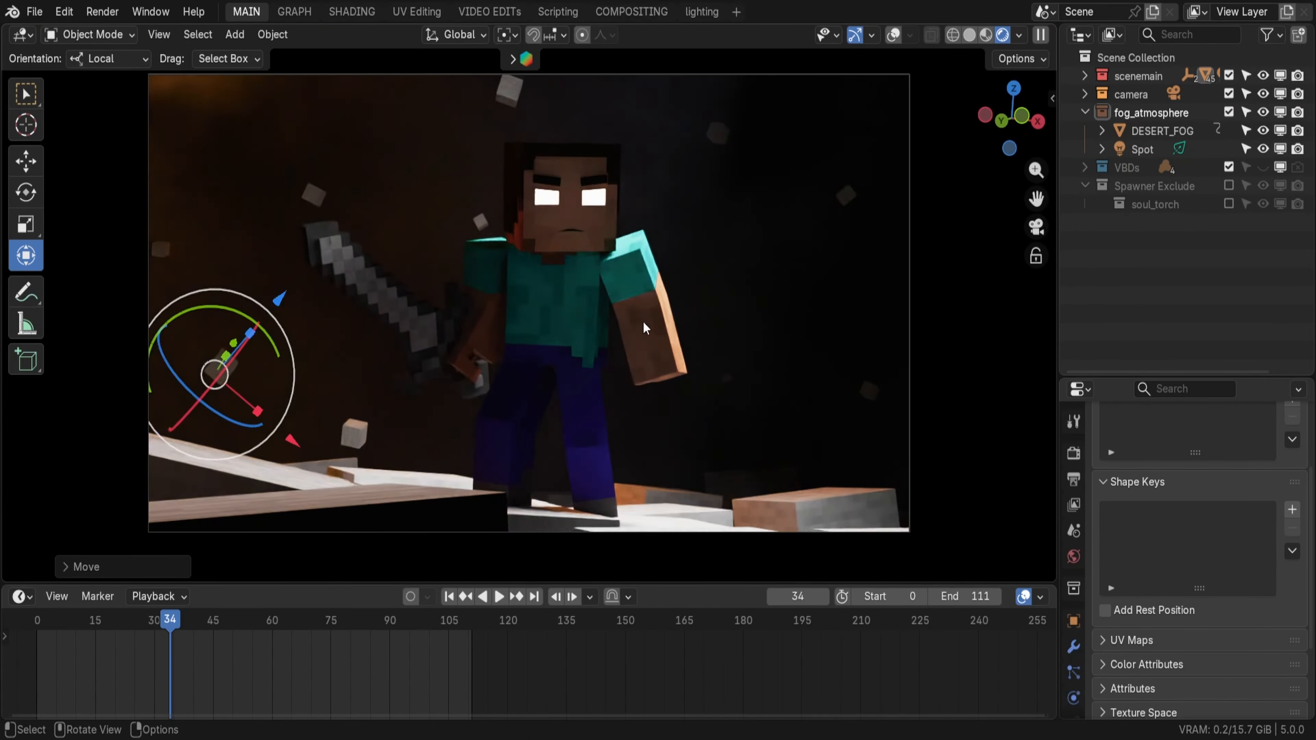
pyautogui.click(702, 11)
pyautogui.click(352, 11)
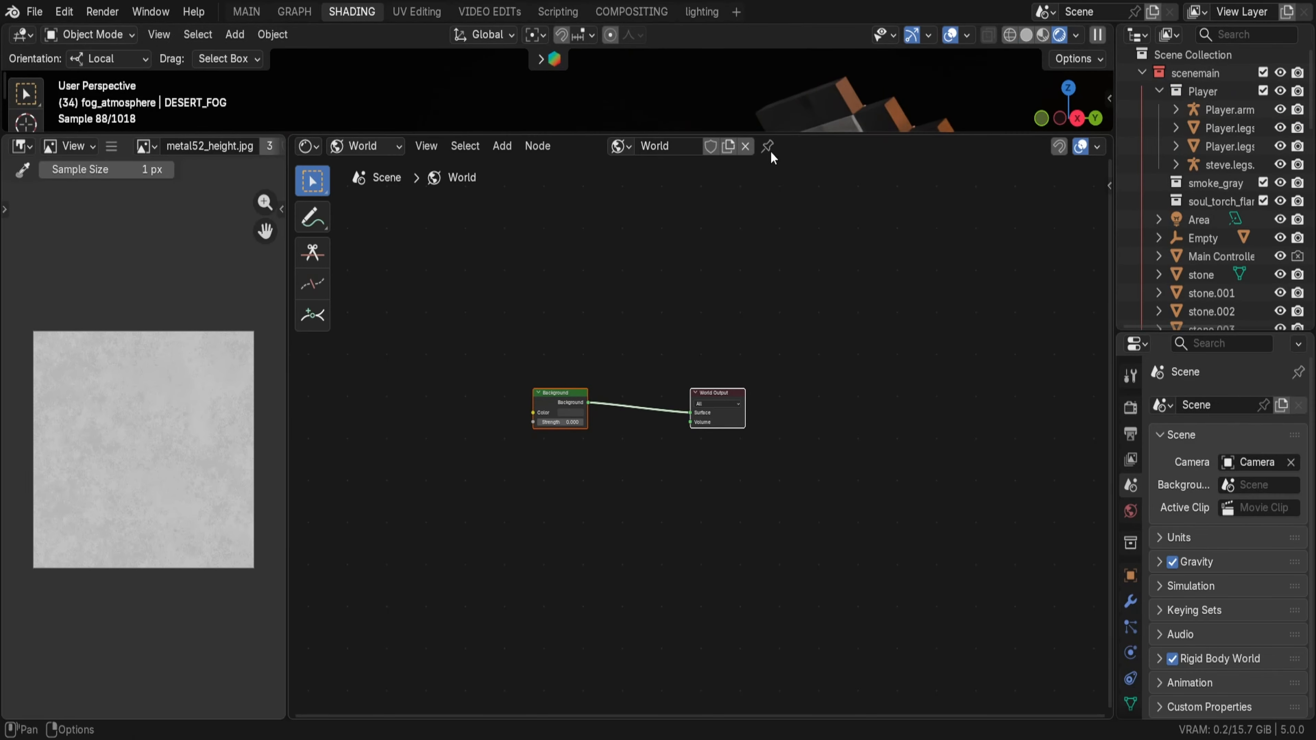
pyautogui.scroll(3, 658, 605)
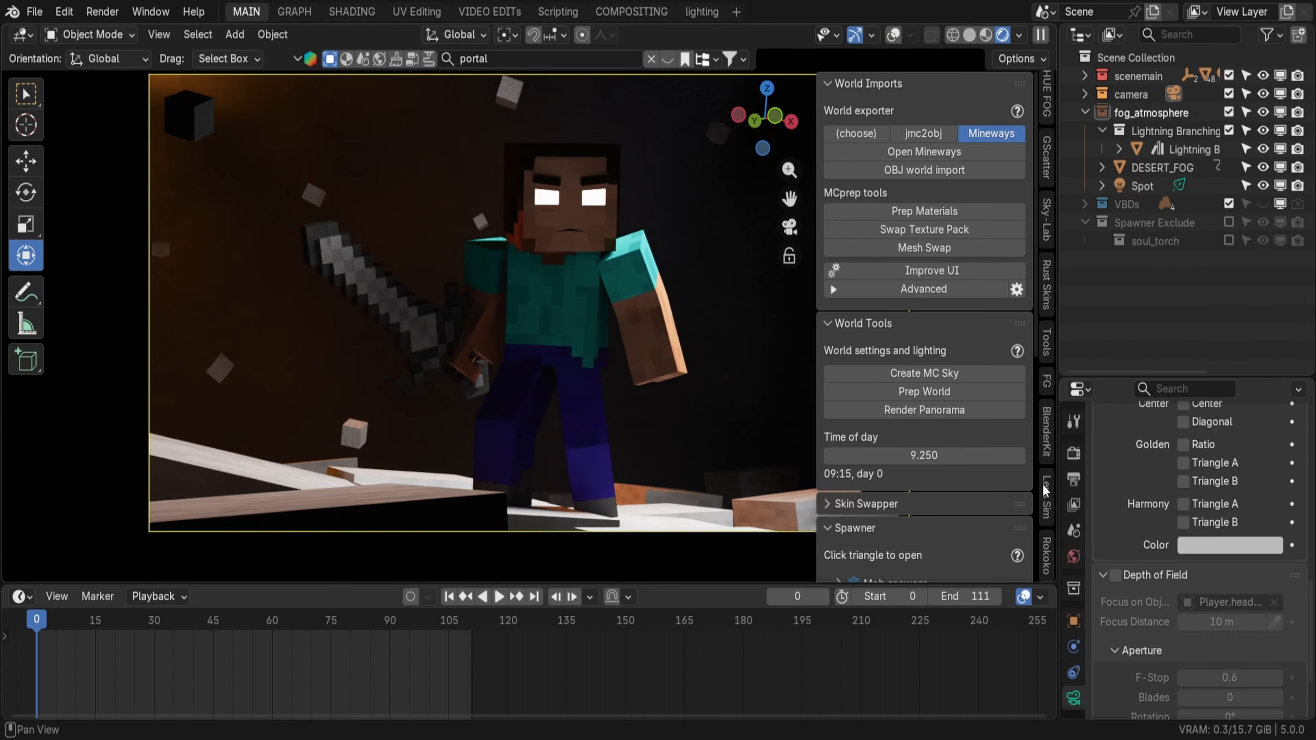
# Step: Open the Lens Sim add-on's settings
pyautogui.click(1046, 493)
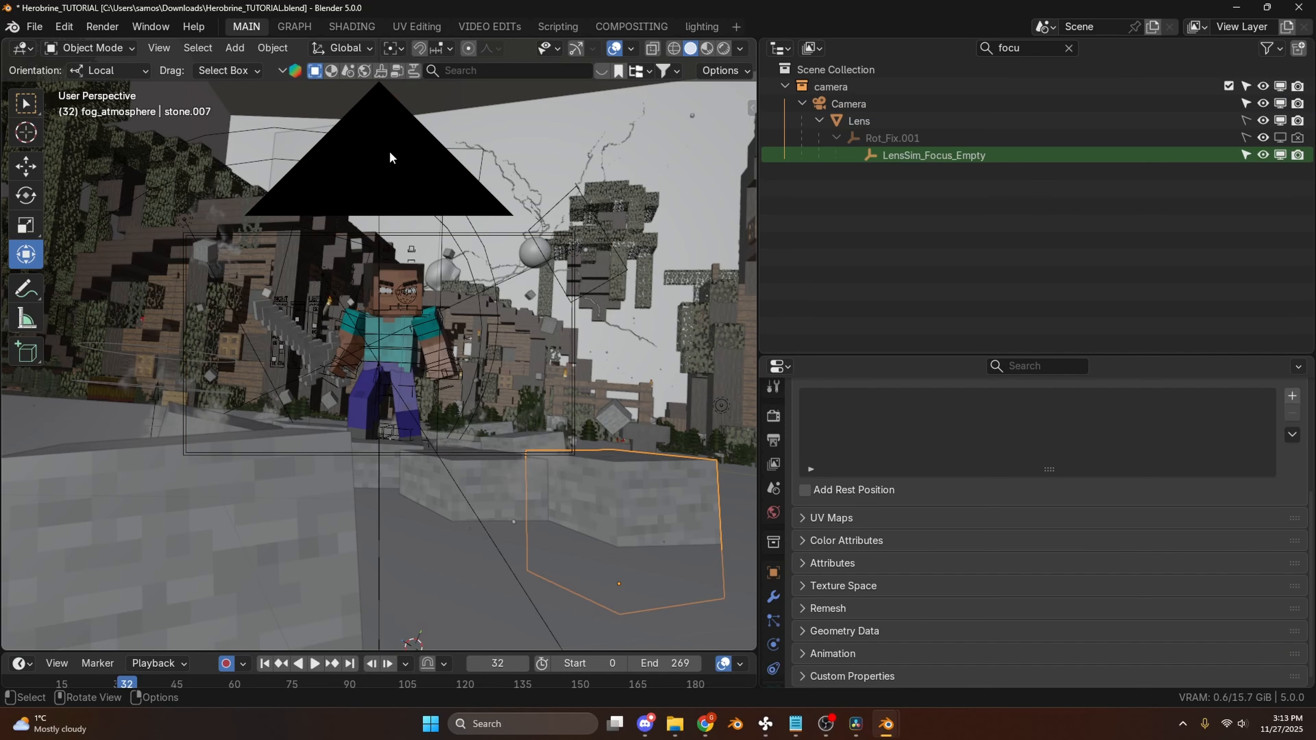
# Step: Enable depth of field on the camera, focus it on Player.faceLight and adjust the F-Stop
pyautogui.click(389, 150)
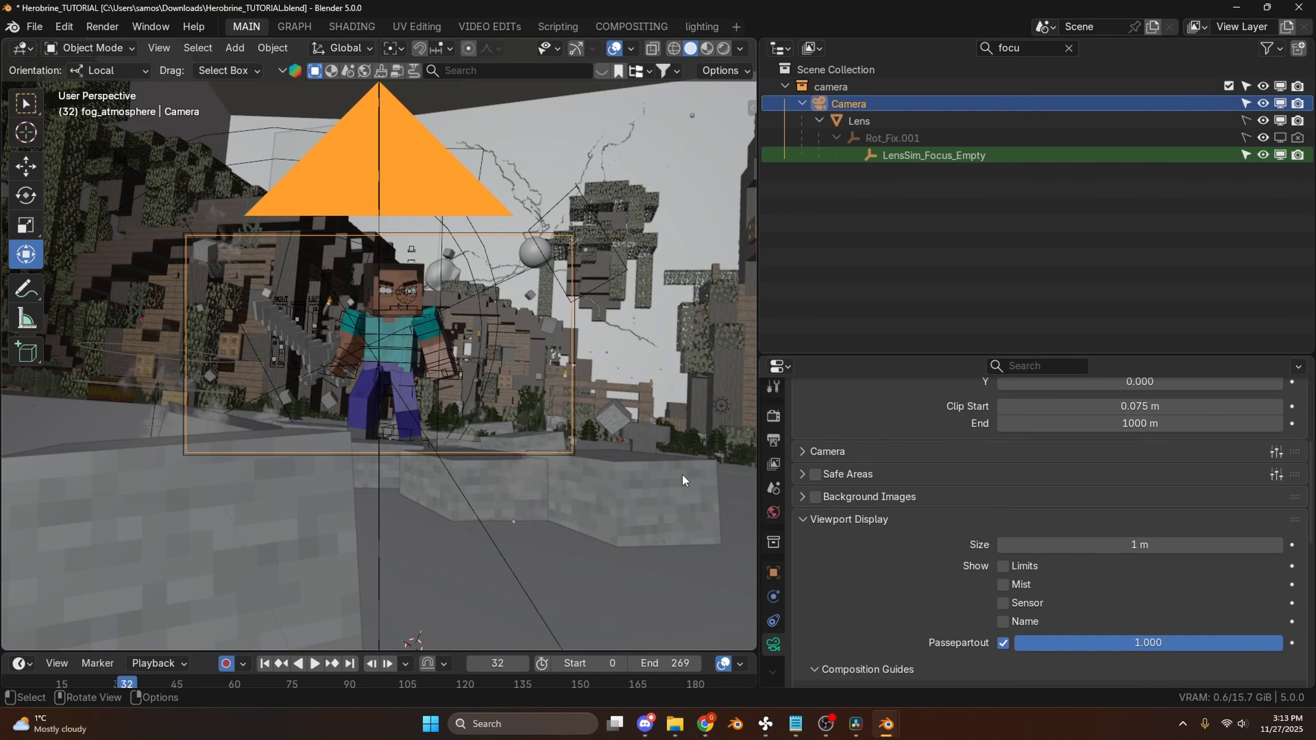
pyautogui.scroll(5, 923, 620)
pyautogui.scroll(-15, 945, 556)
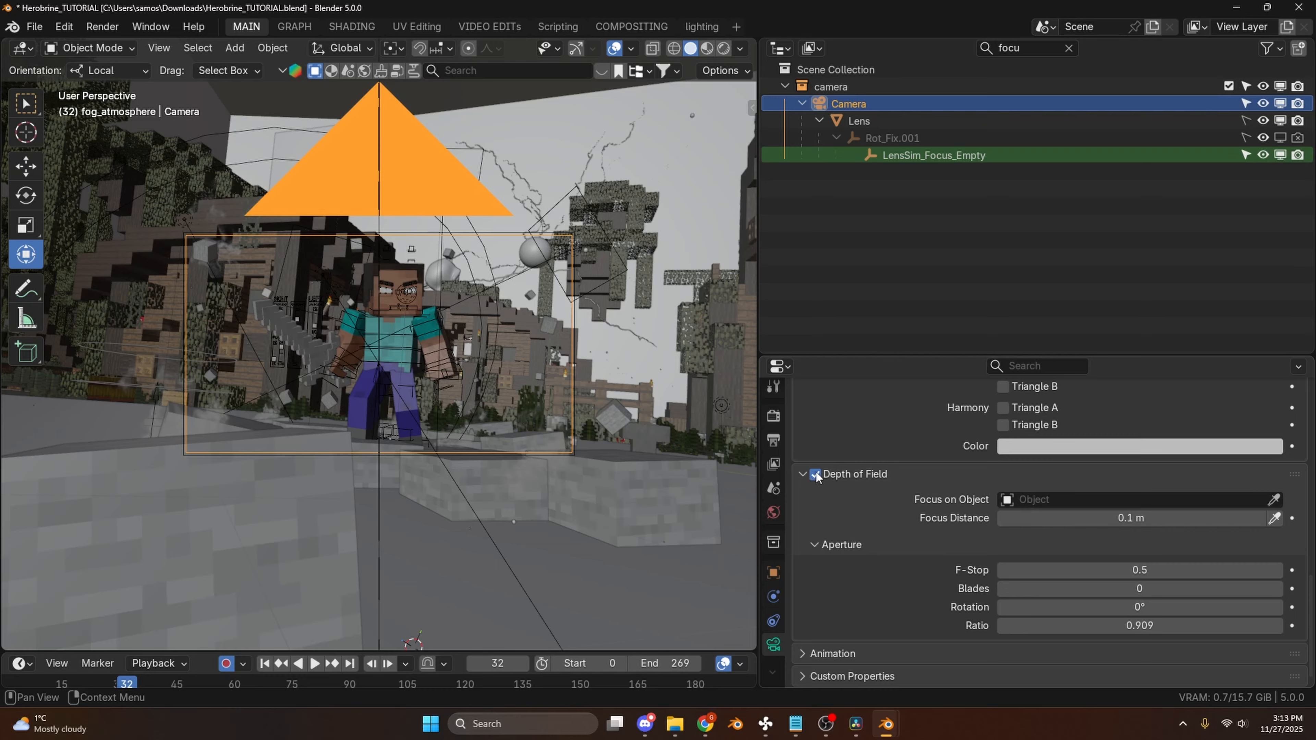
pyautogui.press('KP_0')
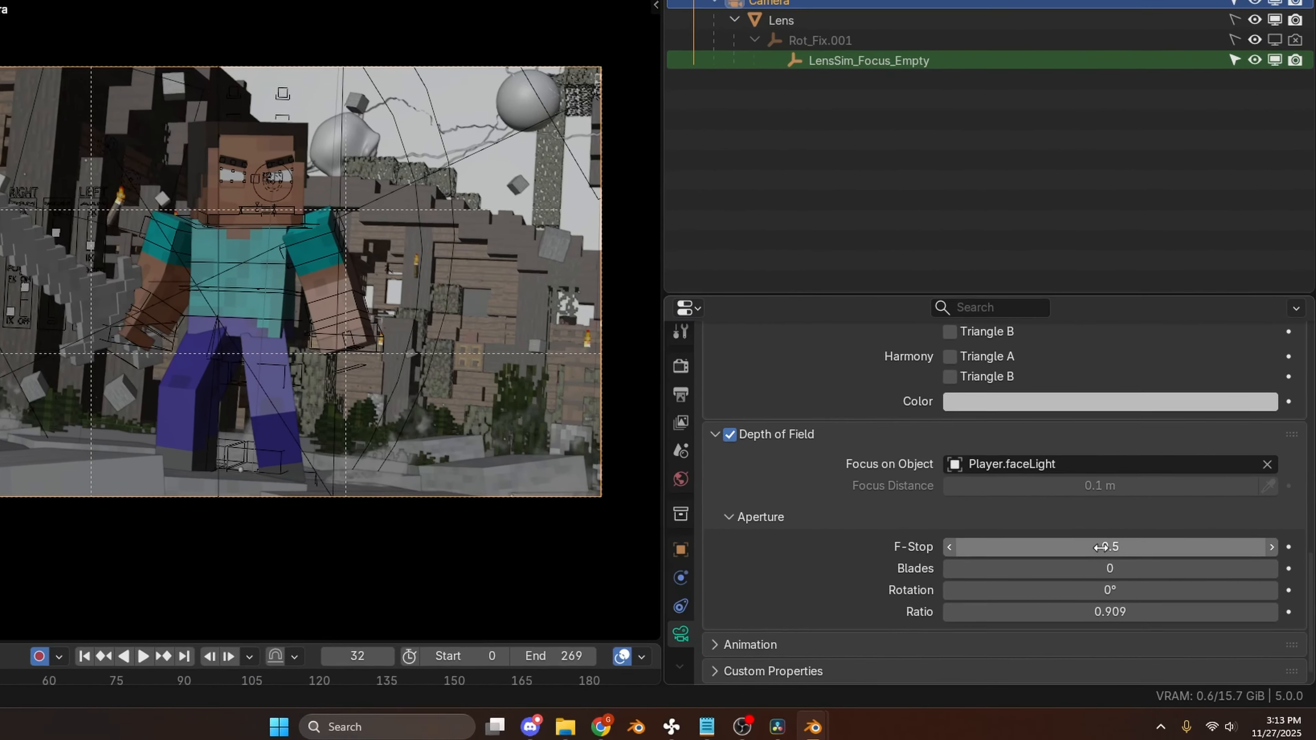
pyautogui.moveTo(1128, 571); pyautogui.dragTo(1099, 572)
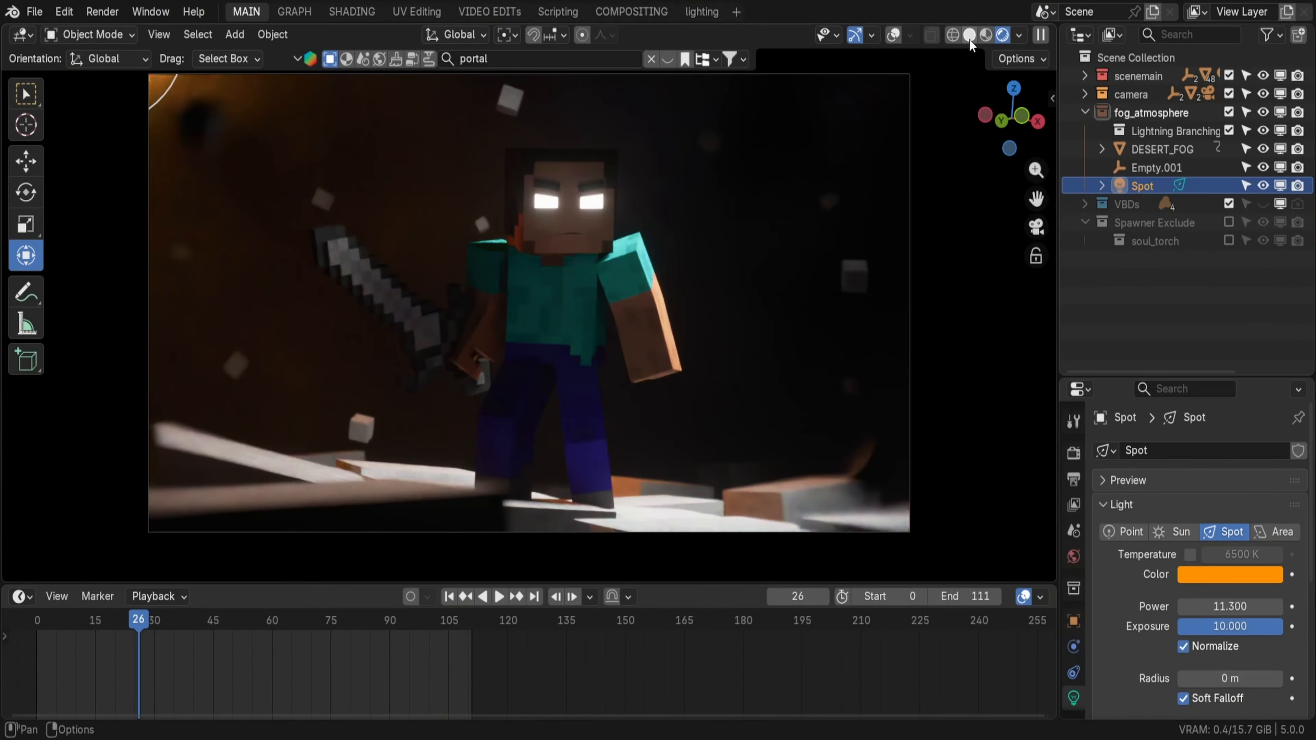
# Step: Switch to solid shading, leave the camera view and save the file
pyautogui.click(970, 35)
pyautogui.hotkey('shift', '`')
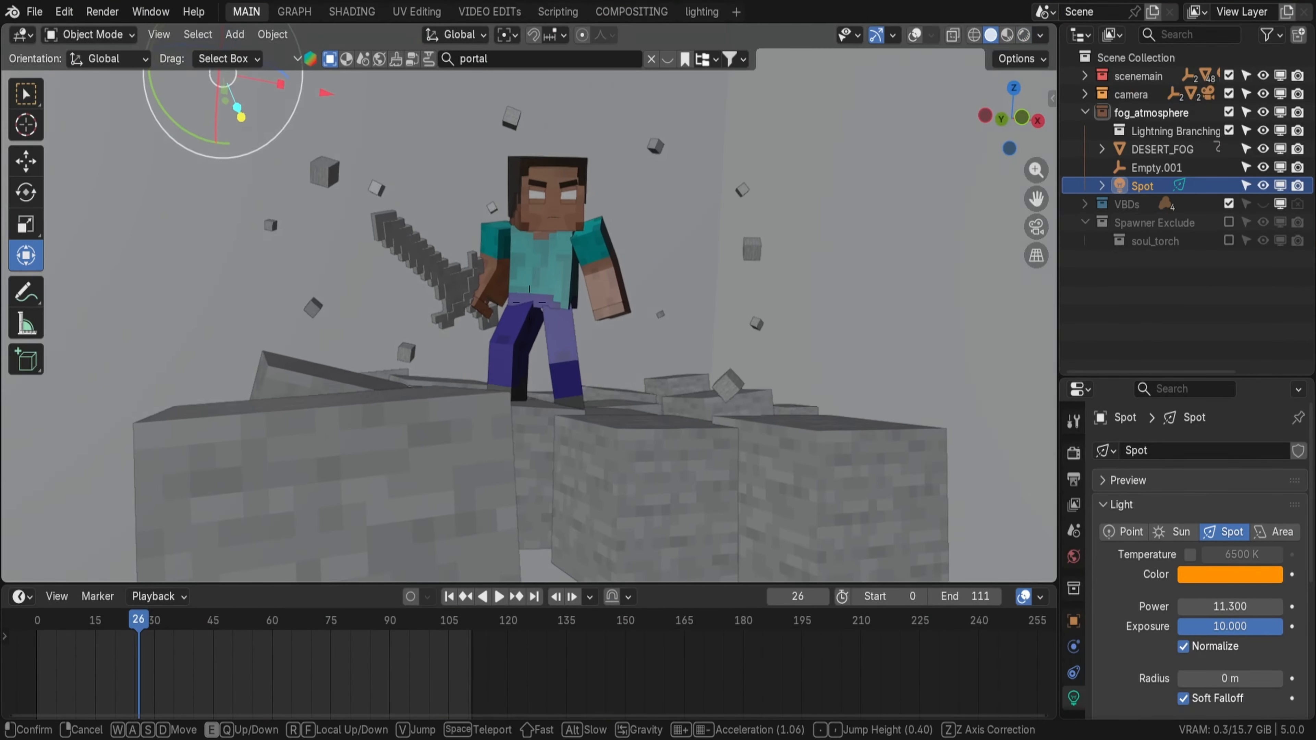
pyautogui.click(653, 224)
pyautogui.hotkey('ctrl', 's')
pyautogui.hotkey('shift', '`')
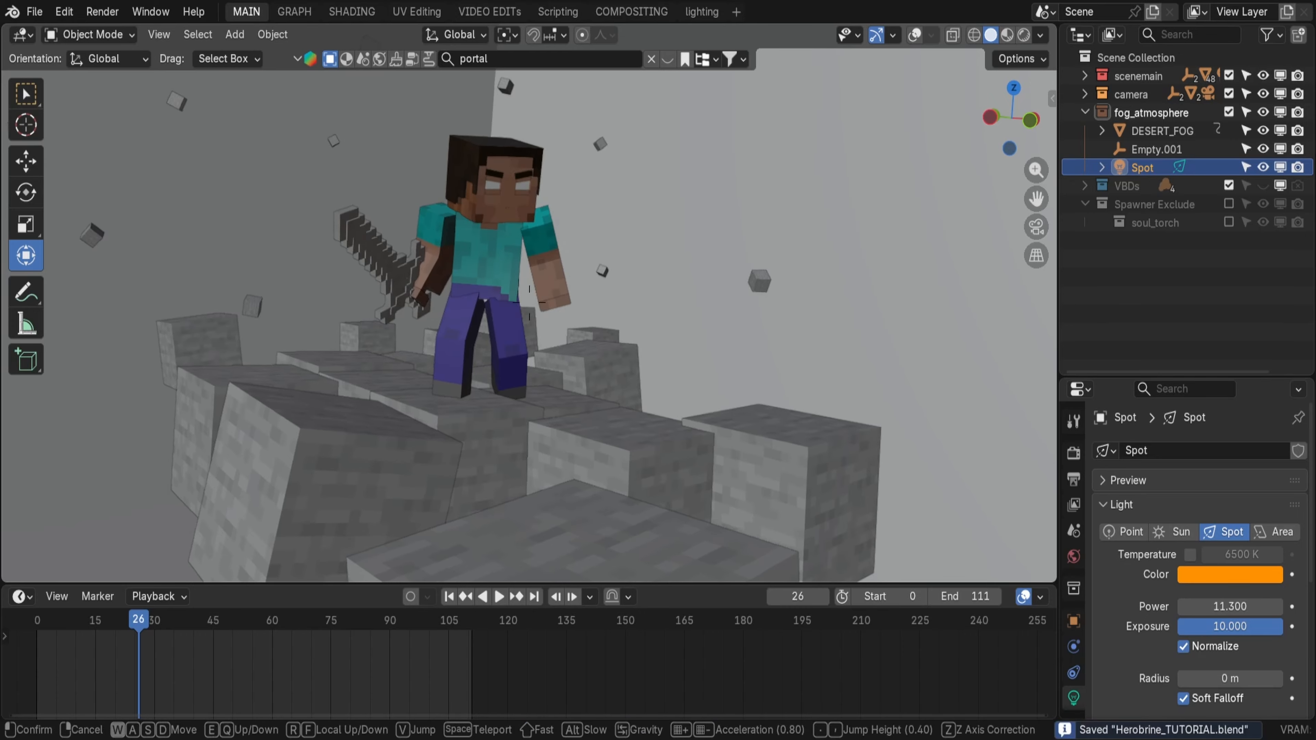
# Step: Add a plane mesh around the stone blocks beneath the character and rotate it slightly
pyautogui.click(134, 132)
pyautogui.hotkey('shift', 'a')
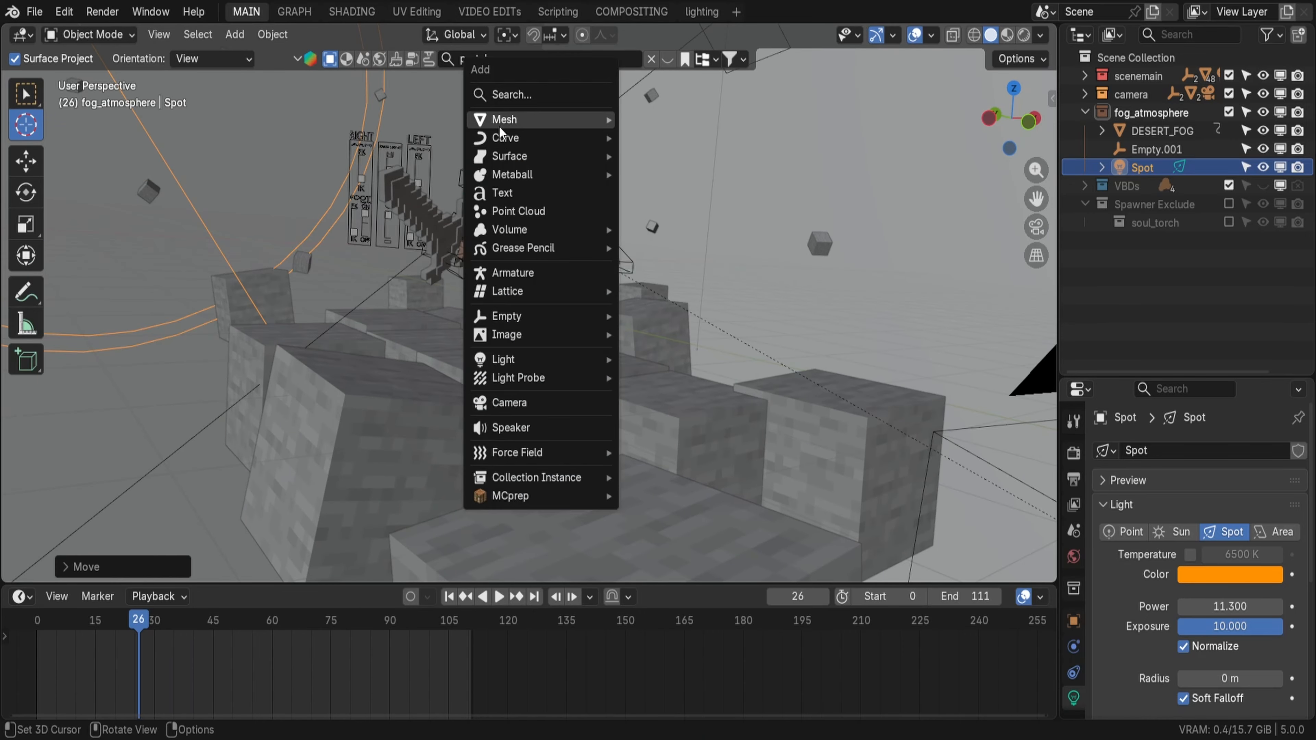
pyautogui.moveTo(508, 126)
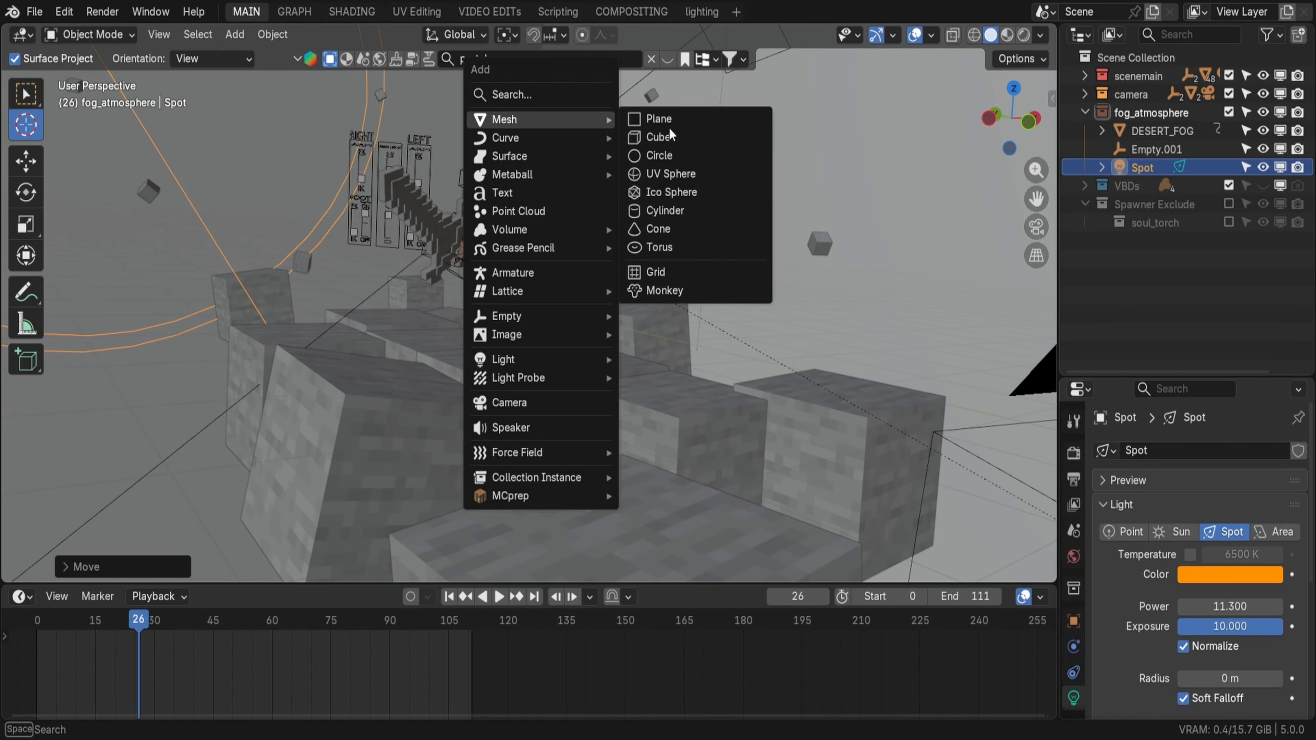
pyautogui.click(670, 123)
pyautogui.press('r')
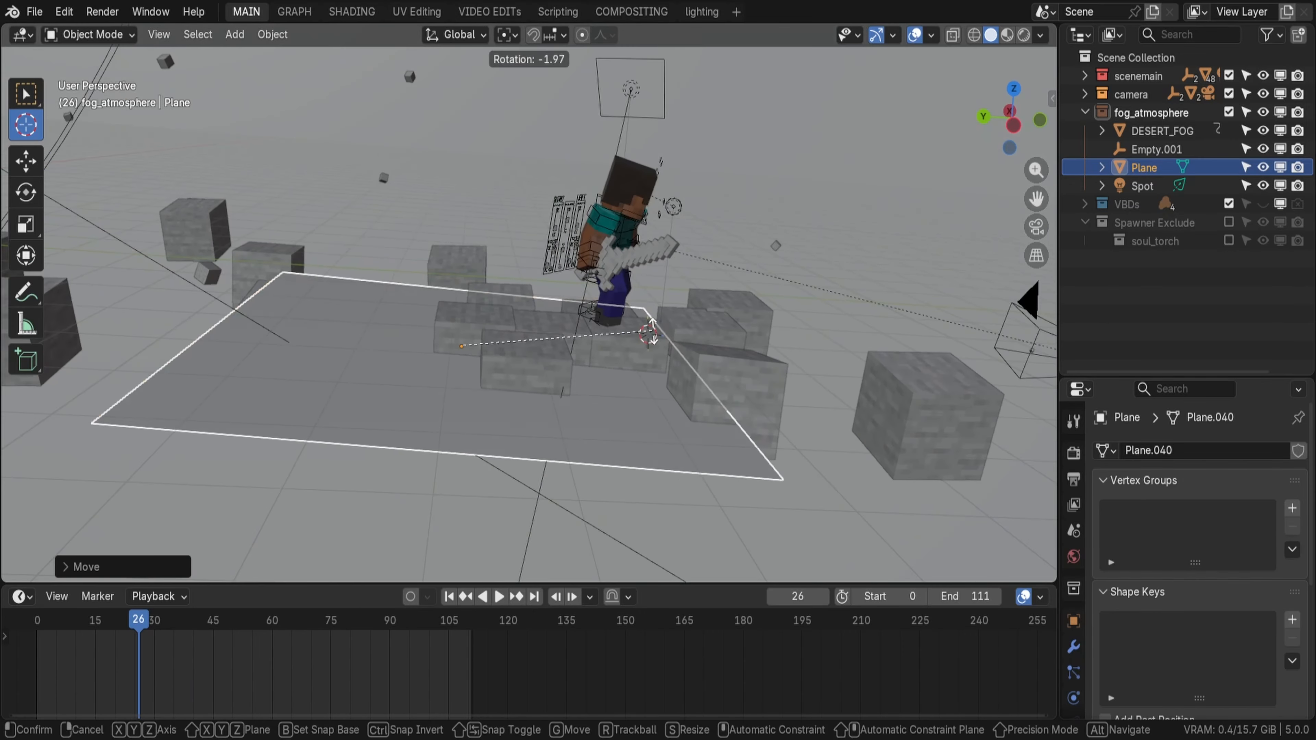
pyautogui.click(647, 330)
# Step: Add an icosphere near the sword, scale it down, reposition it and shade it smooth
pyautogui.hotkey('shift', 'a')
pyautogui.moveTo(331, 345)
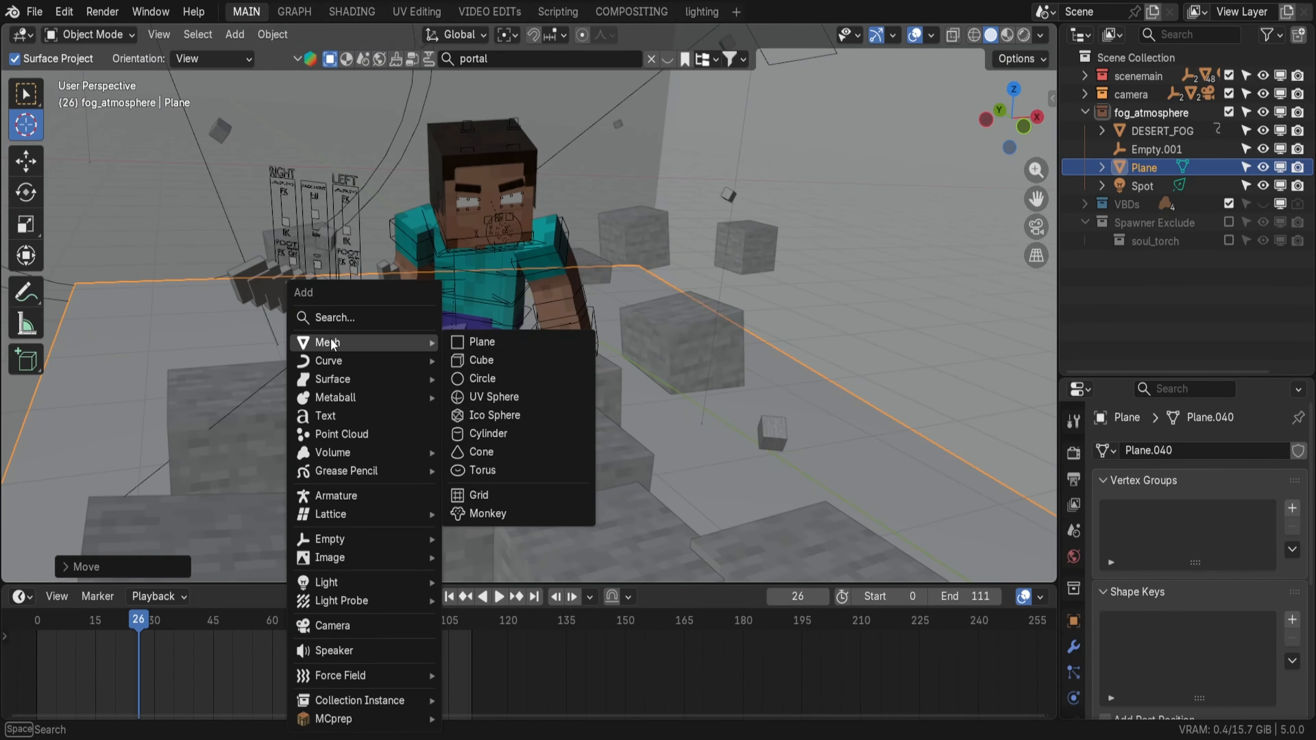
pyautogui.click(493, 416)
pyautogui.press('s')
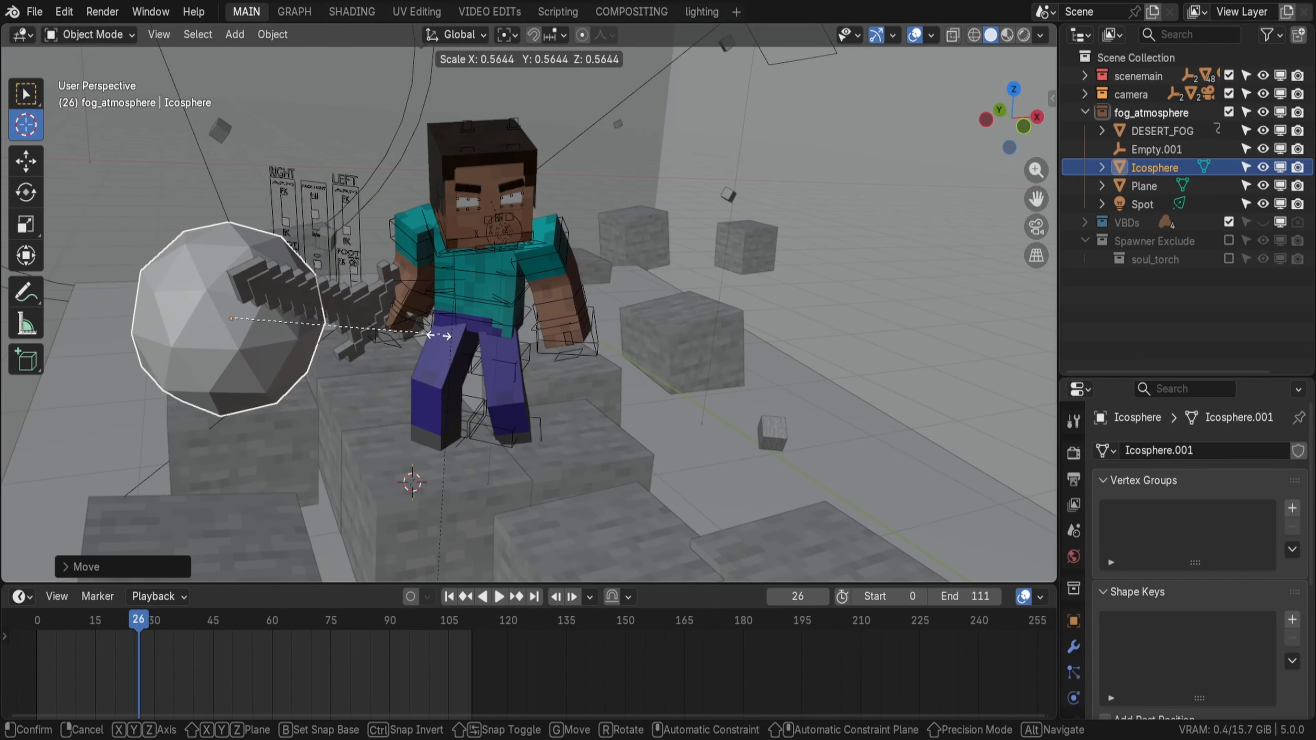
pyautogui.click(317, 339)
pyautogui.hotkey('shift', '`')
pyautogui.click(316, 339)
pyautogui.press('g')
pyautogui.click(397, 308)
pyautogui.rightClick(397, 309)
pyautogui.click(397, 309)
# Step: Scale the icosphere down further and move it away from the character
pyautogui.hotkey('shift', '`')
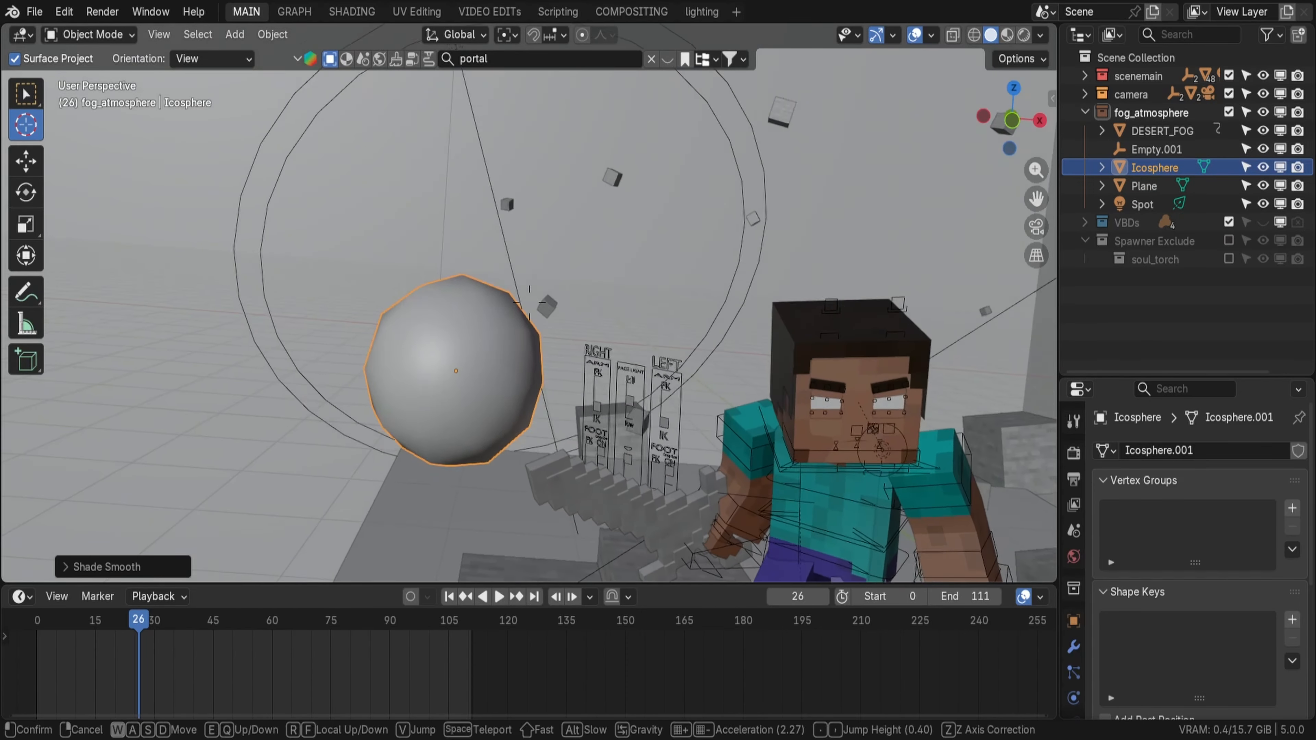
pyautogui.press('s')
pyautogui.click(119, 333)
pyautogui.moveTo(457, 314); pyautogui.dragTo(458, 300)
pyautogui.moveTo(554, 380); pyautogui.dragTo(335, 344)
# Step: Set the icosphere material's emission color to orange with strength 5.7 and preview it in rendered shading
pyautogui.hotkey('shift', '`')
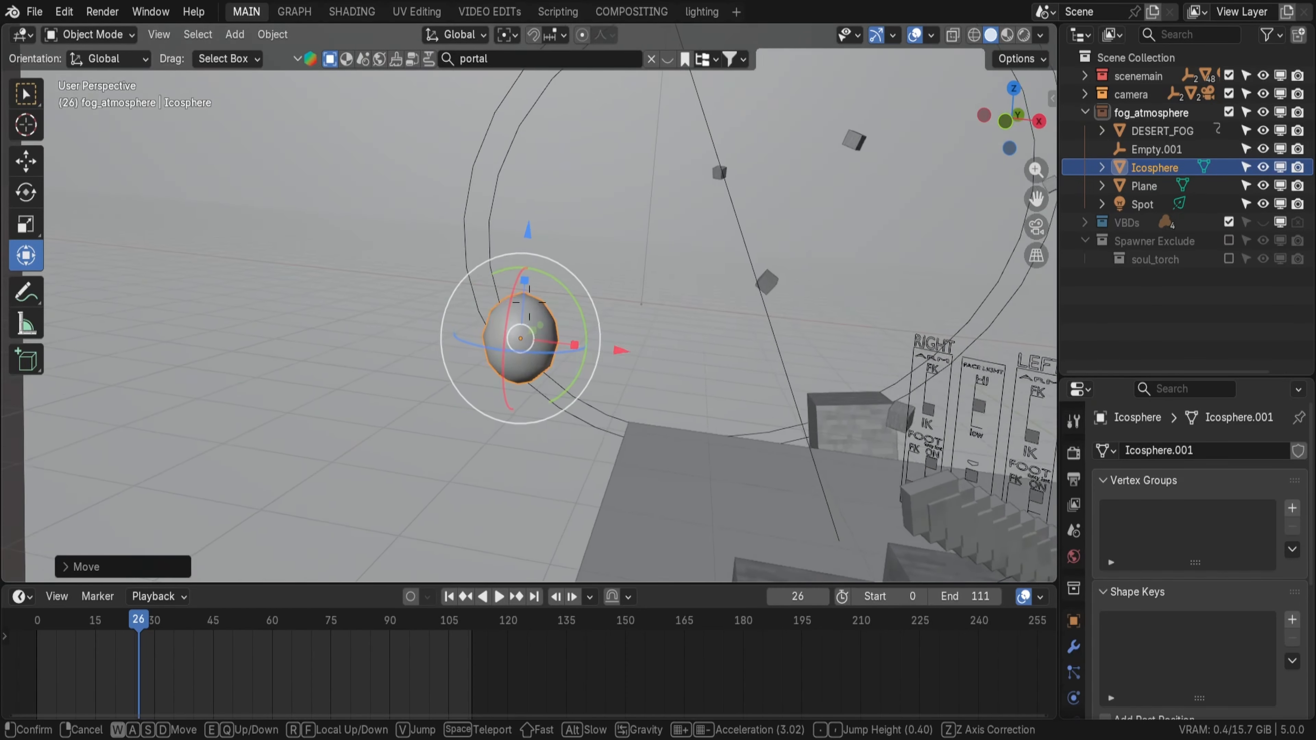
pyautogui.click(351, 11)
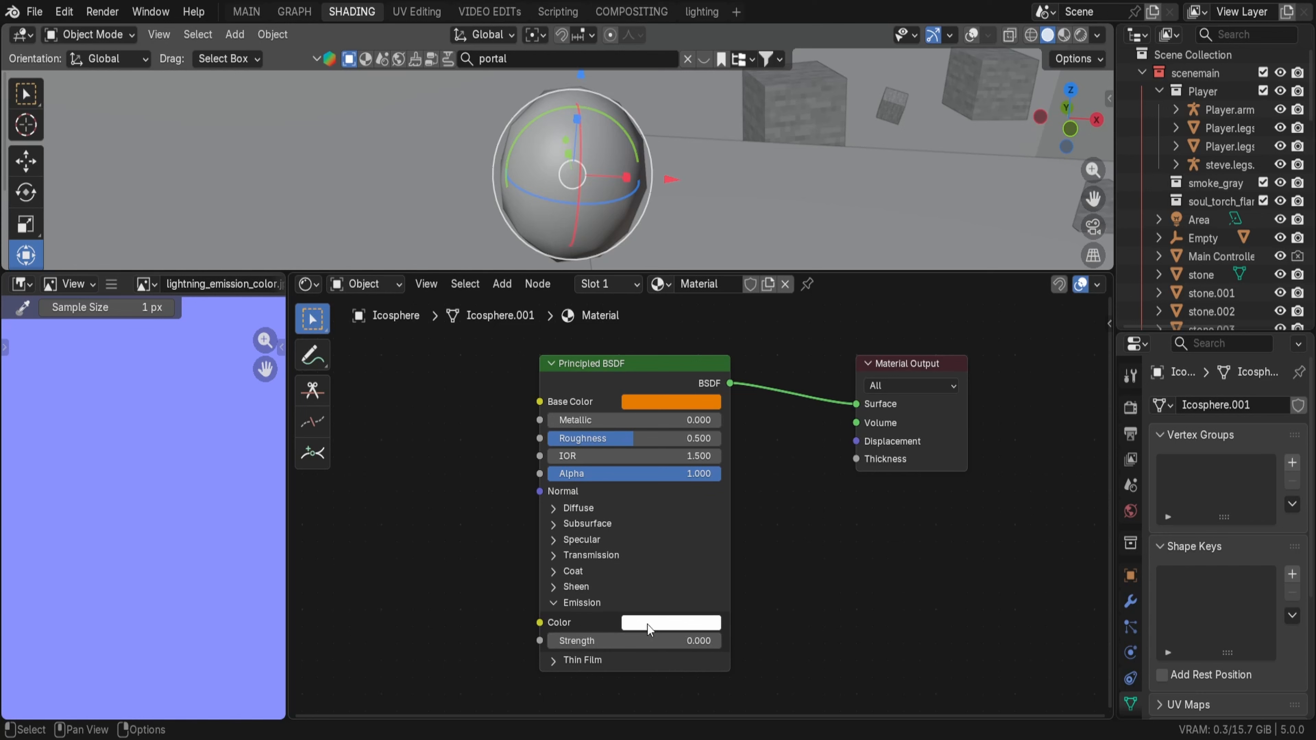
pyautogui.click(648, 625)
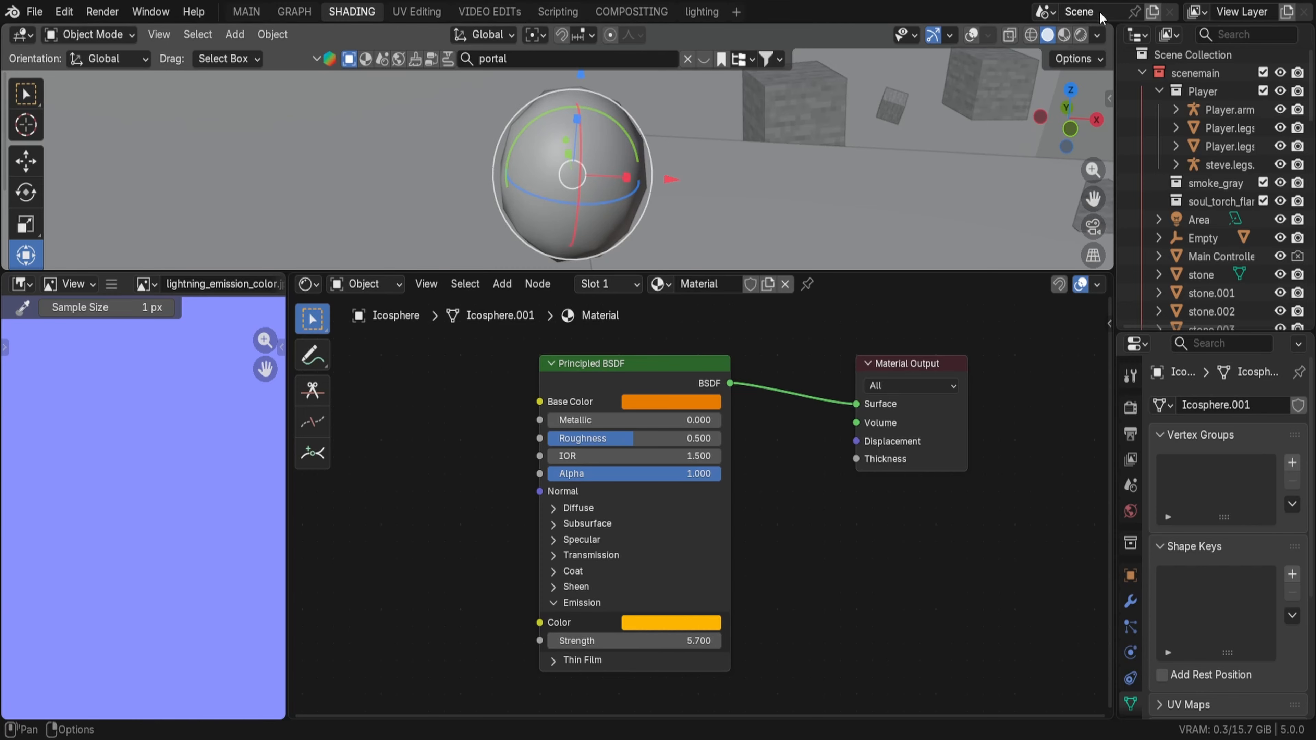
pyautogui.click(1083, 35)
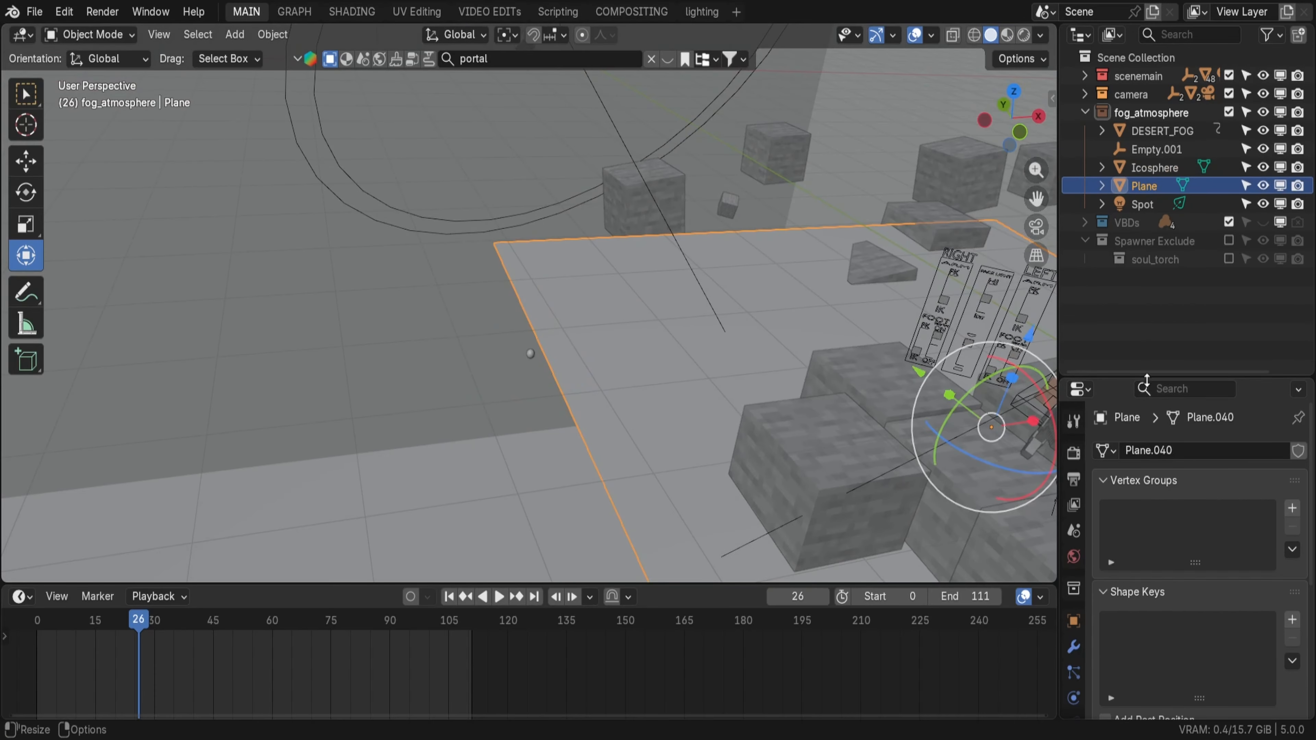
# Step: Enlarge the properties area and add a particle system to the selected plane
pyautogui.moveTo(1147, 381); pyautogui.dragTo(1124, 280)
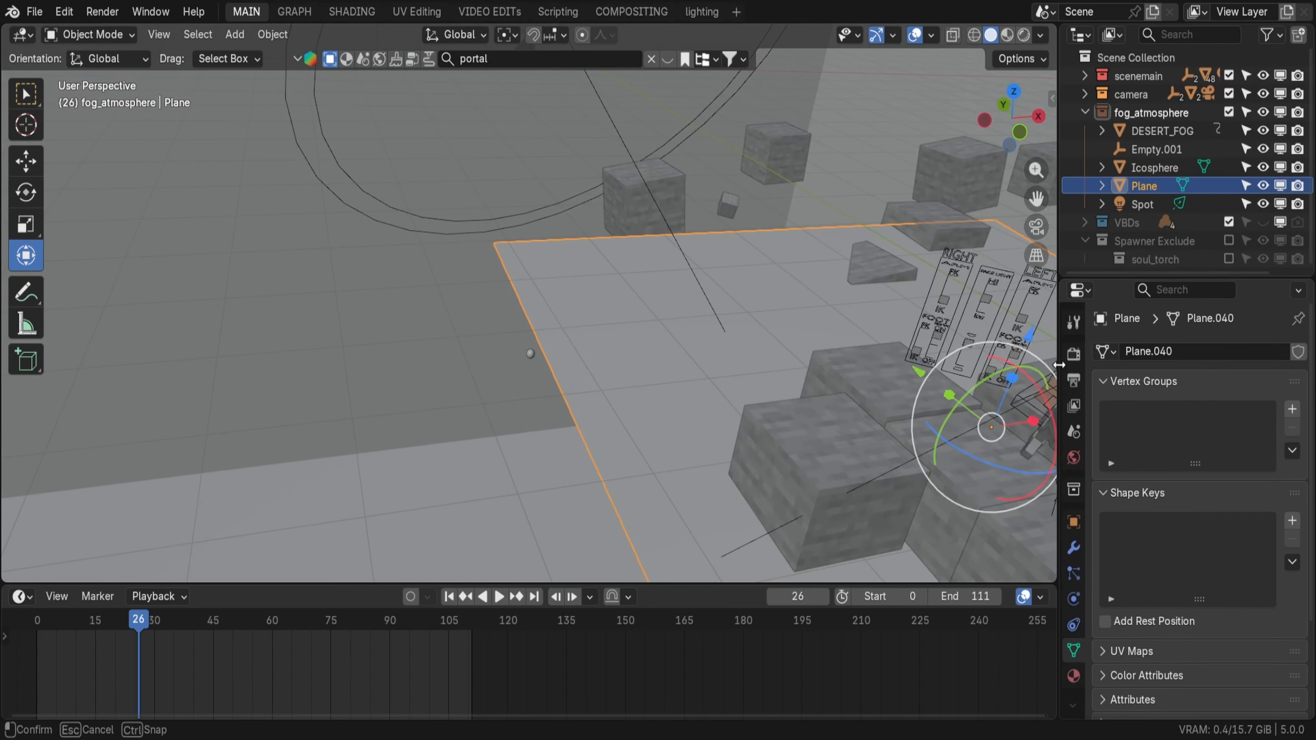
pyautogui.moveTo(1059, 365); pyautogui.dragTo(892, 404)
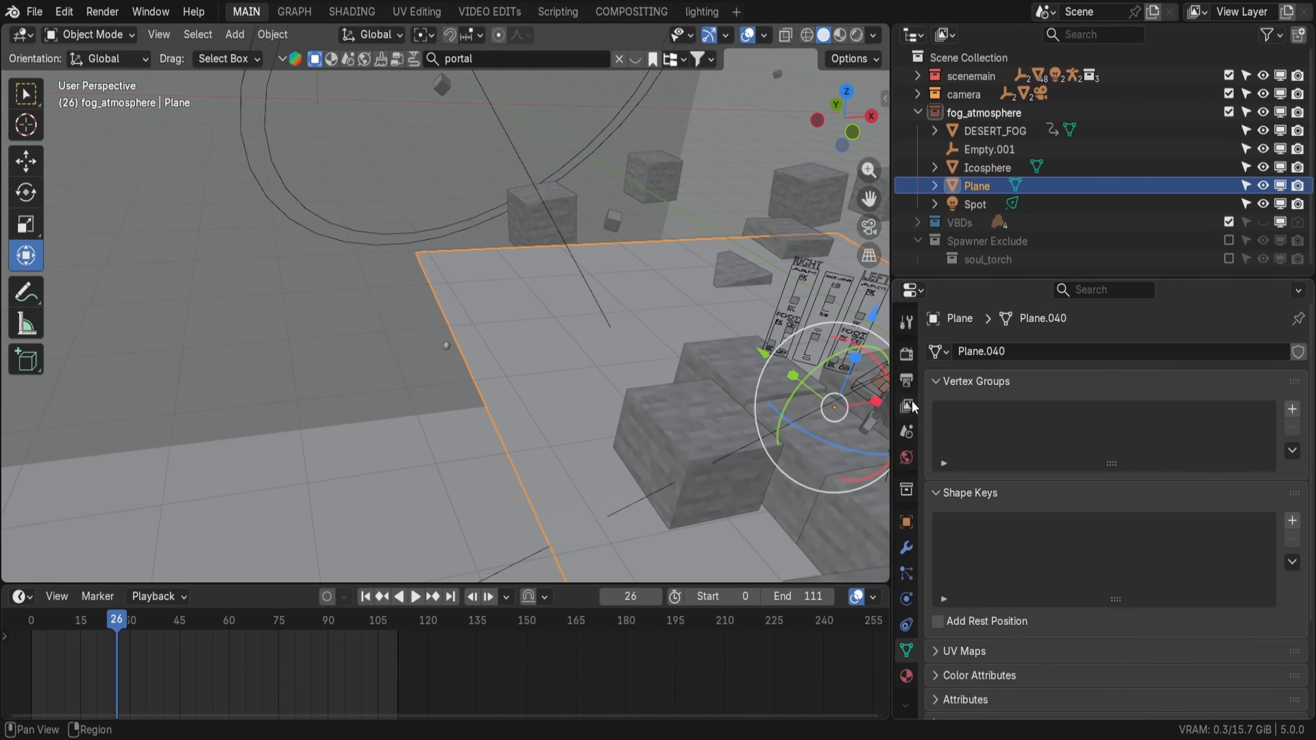
pyautogui.click(907, 573)
pyautogui.click(1299, 353)
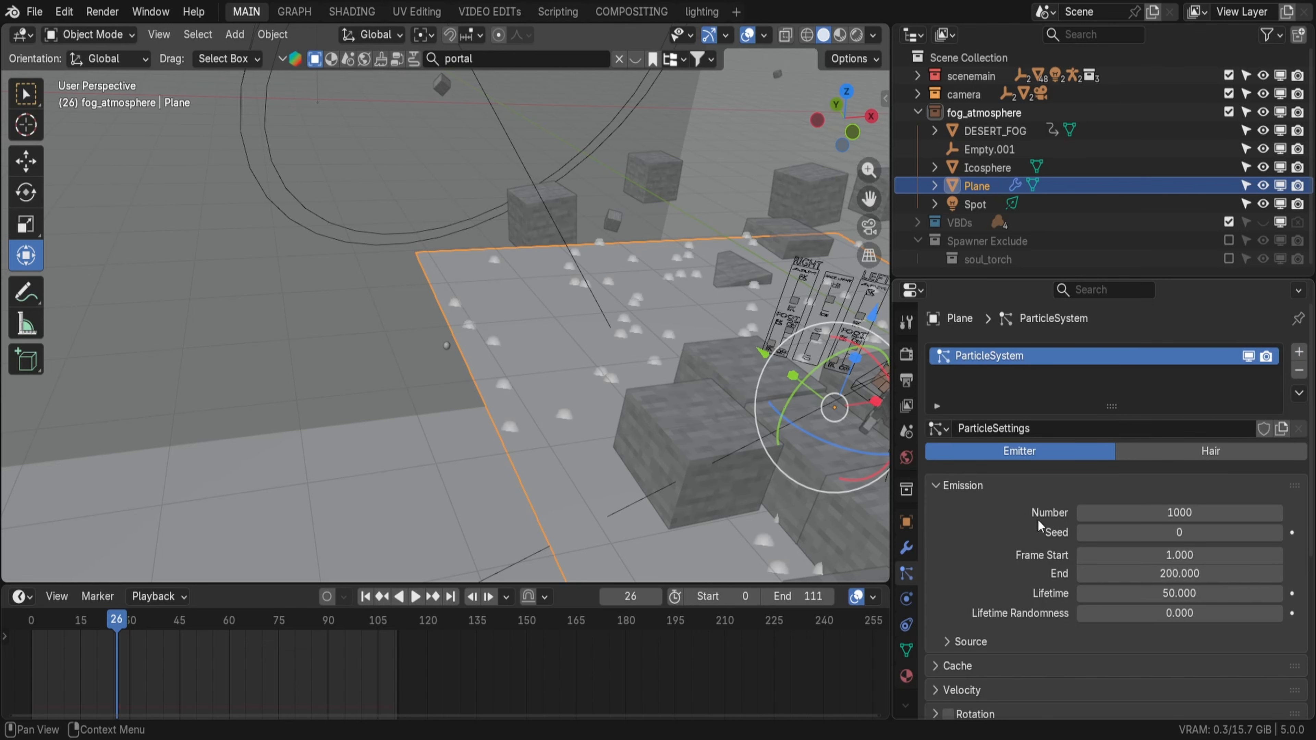
# Step: Set the plane's particle system to render its particles as Object instead of Halo
pyautogui.scroll(-8, 1078, 502)
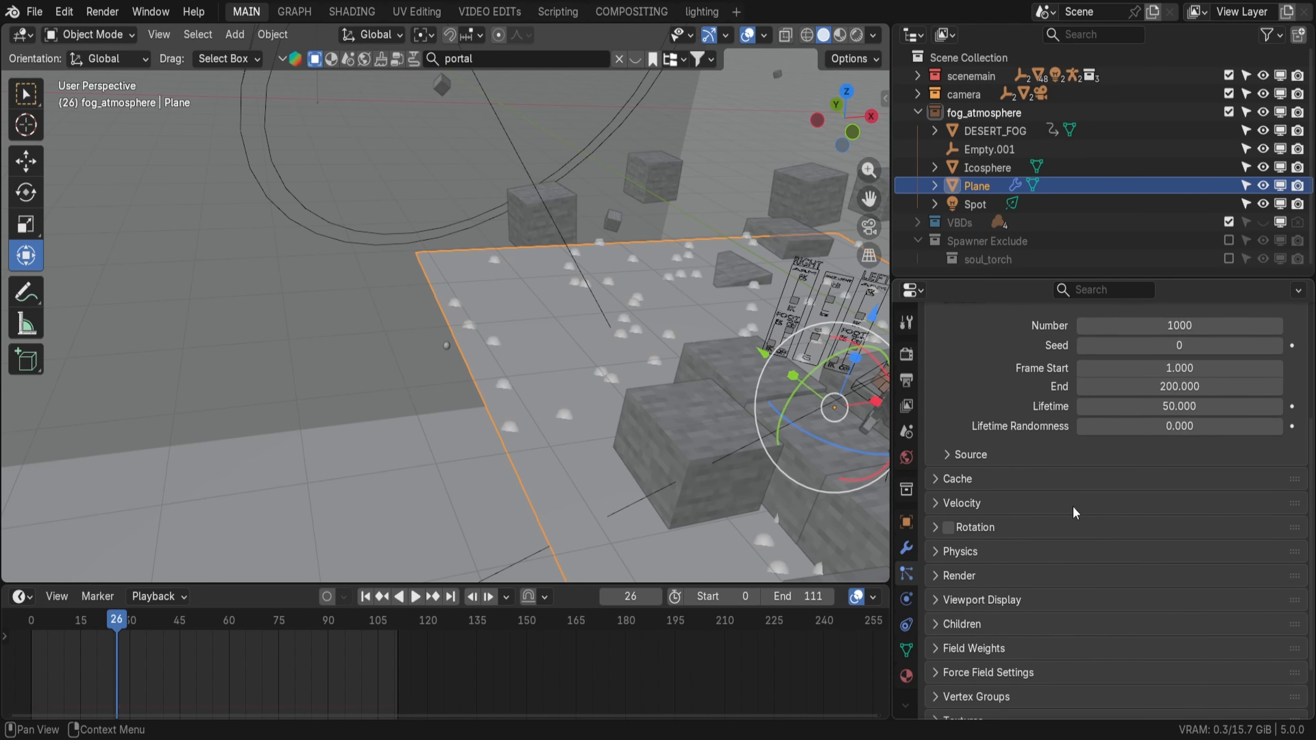
pyautogui.scroll(4, 1073, 506)
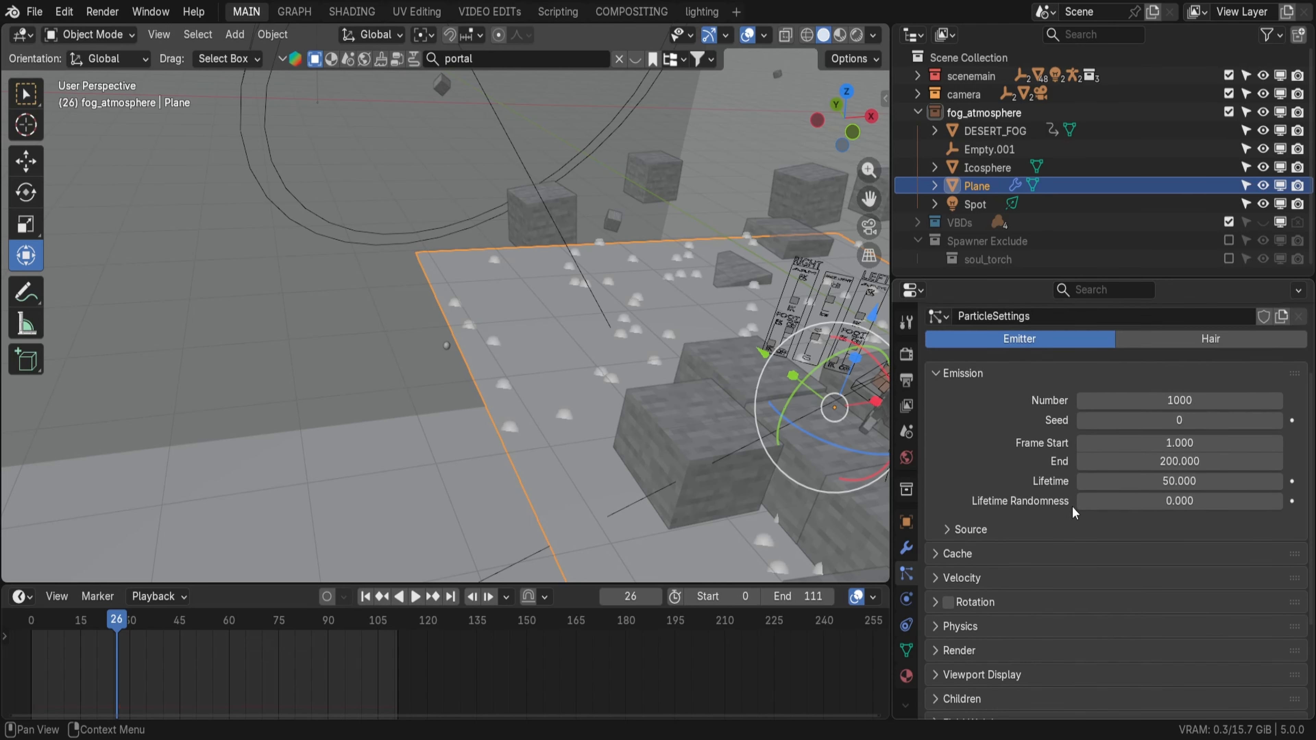
pyautogui.click(980, 527)
pyautogui.click(968, 553)
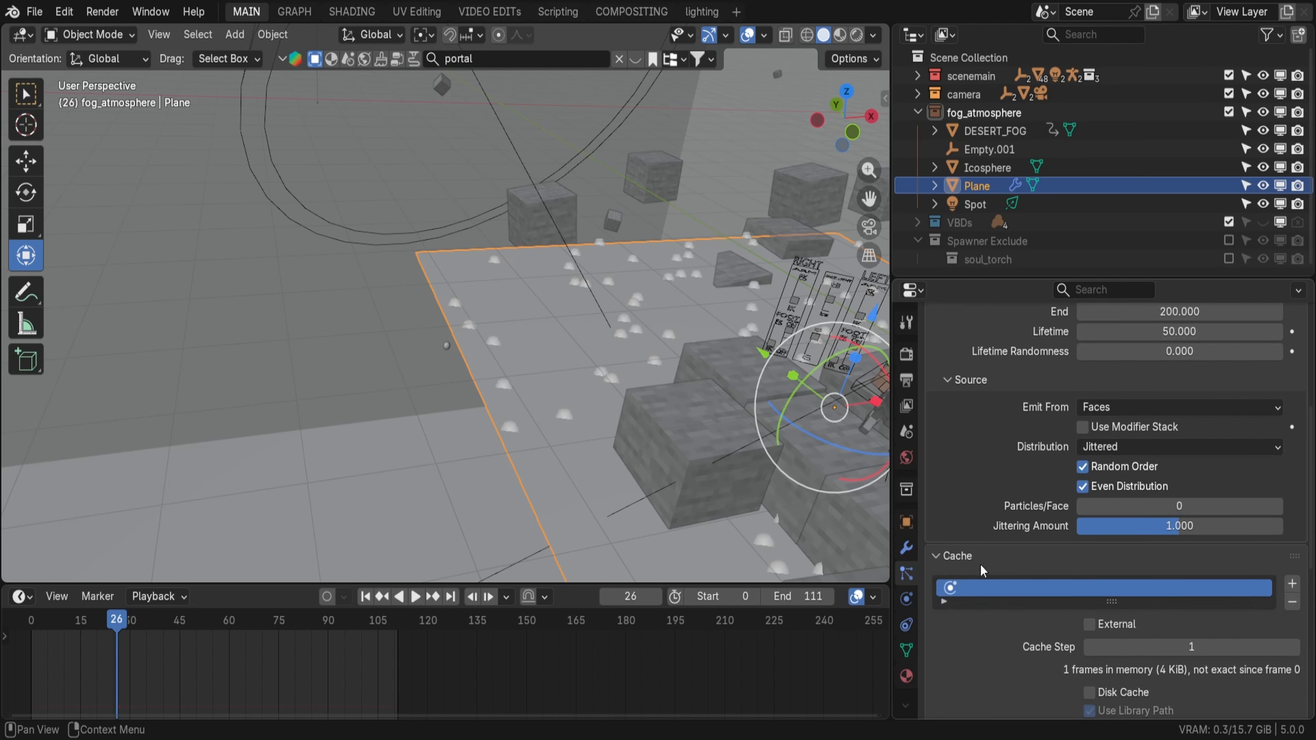
pyautogui.scroll(-5, 989, 568)
pyautogui.click(978, 627)
pyautogui.scroll(-8, 1009, 615)
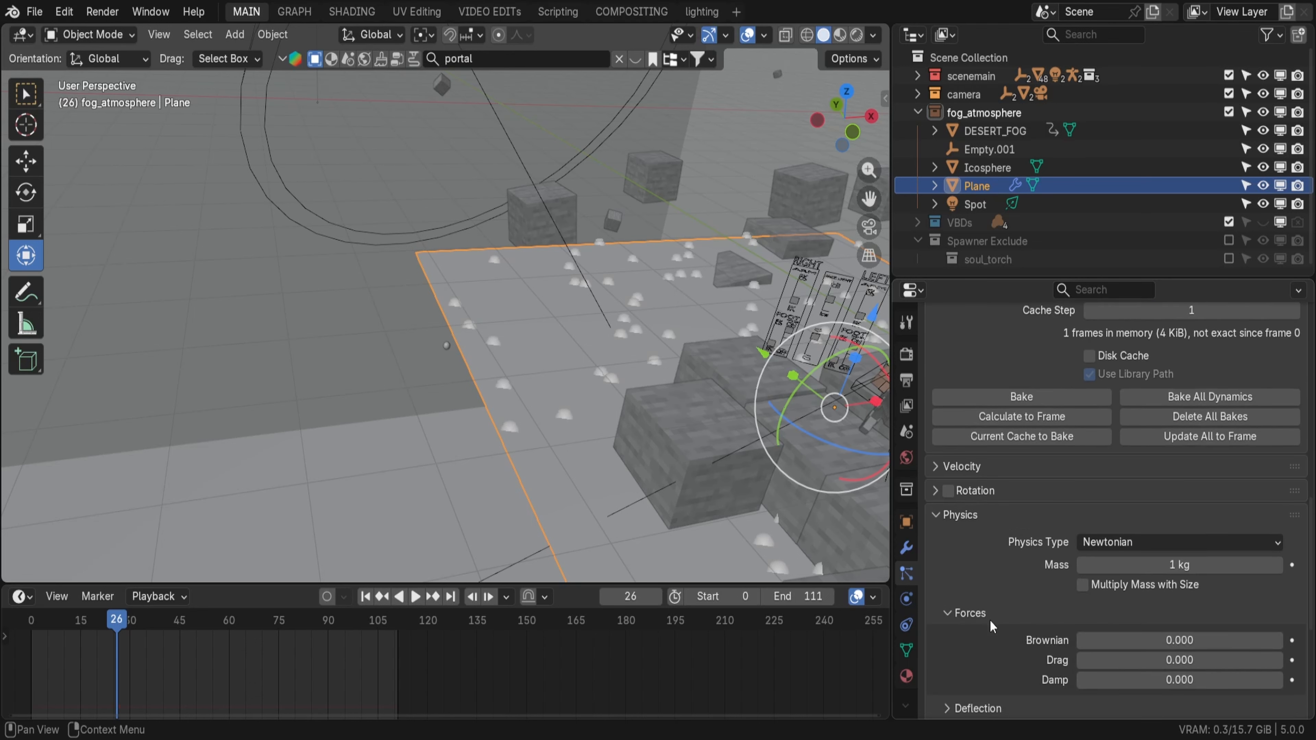
pyautogui.click(964, 567)
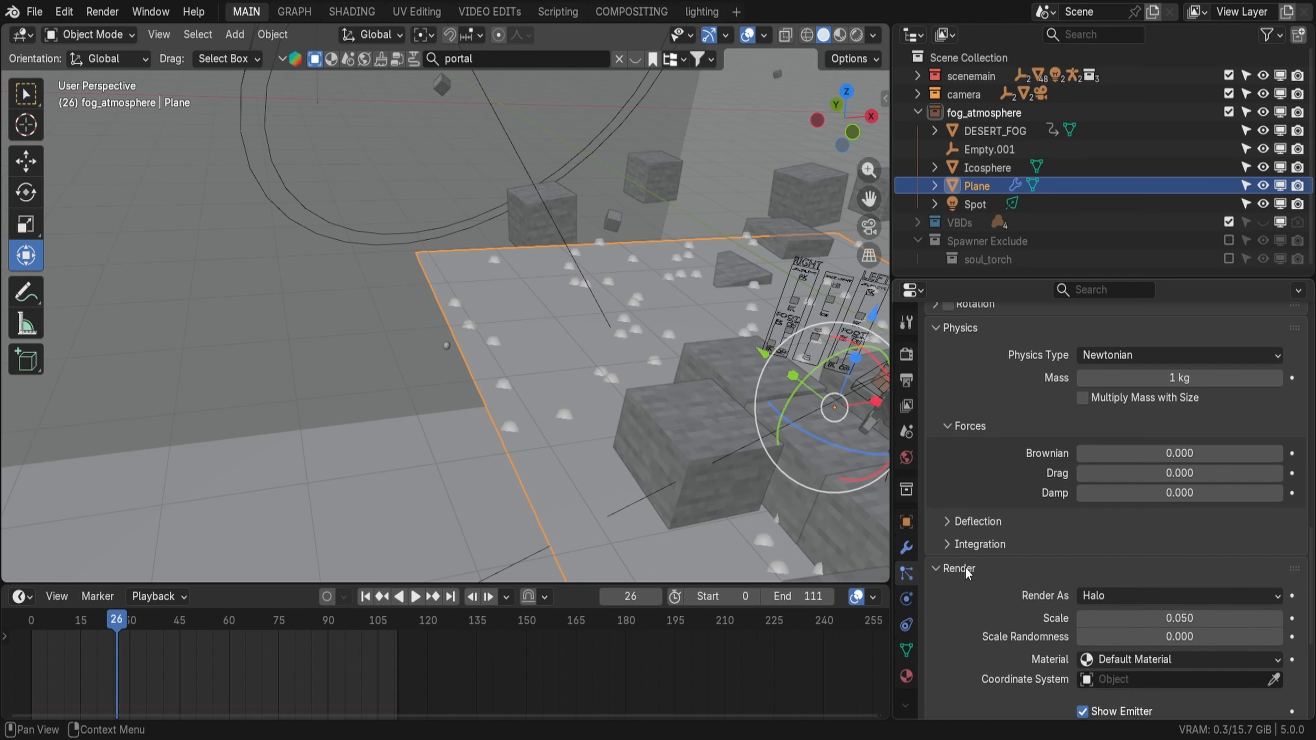
pyautogui.scroll(-4, 1140, 550)
pyautogui.click(1167, 484)
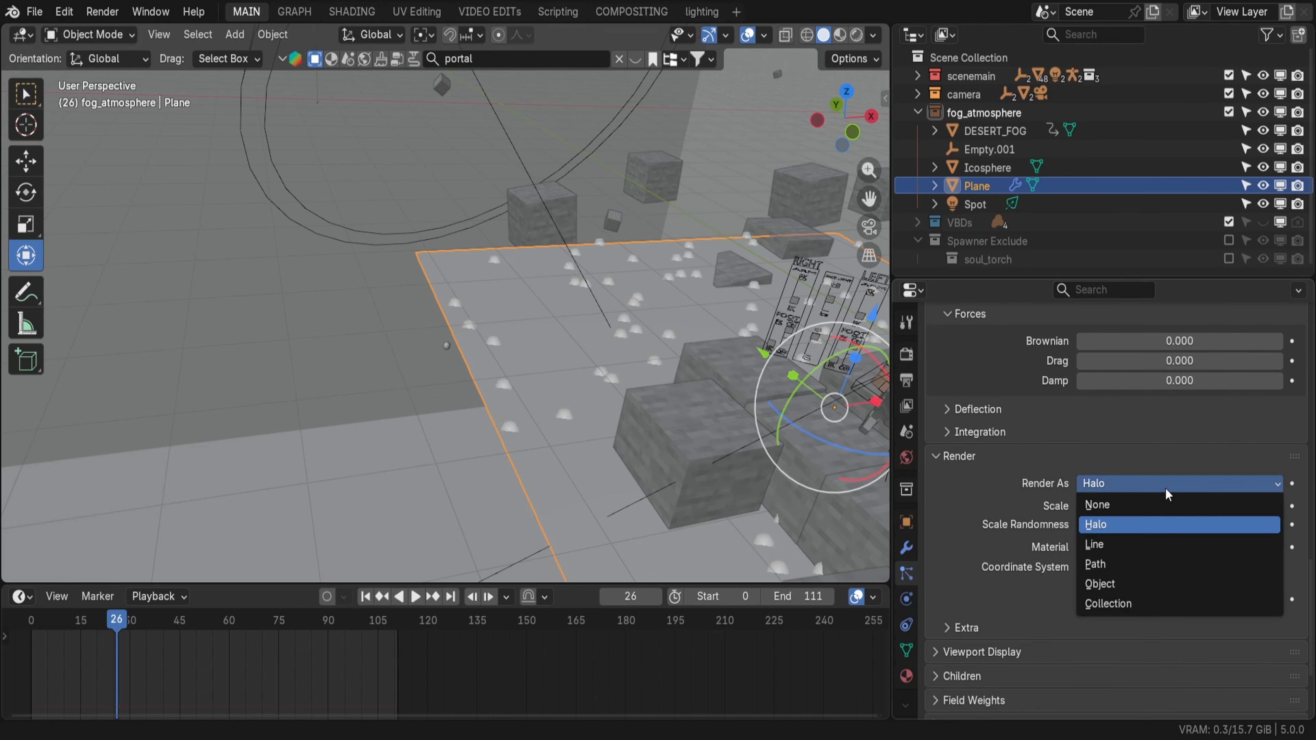
pyautogui.click(1111, 585)
# Step: Use the icosphere as the particles' instance object and set their scale randomness to 1.000
pyautogui.hotkey('shift', '`')
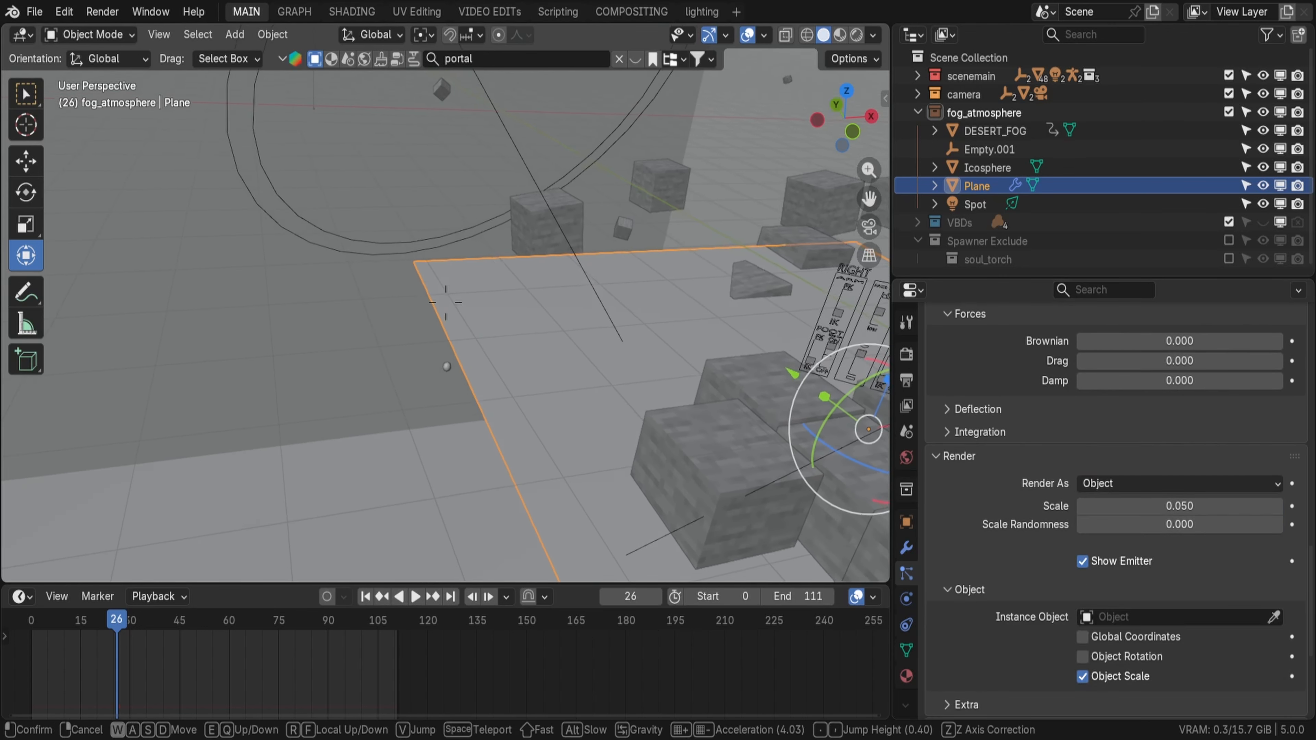
pyautogui.press('w')
pyautogui.click(624, 402)
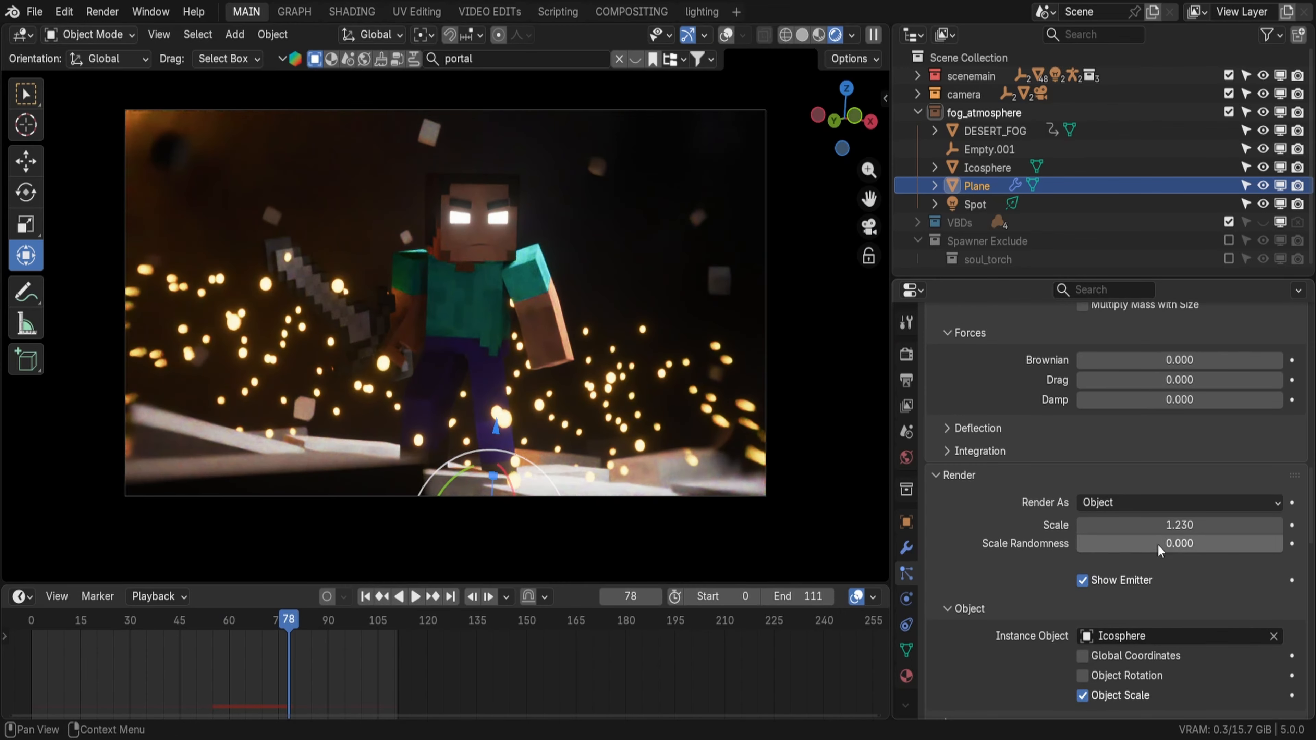
pyautogui.moveTo(1120, 543); pyautogui.dragTo(1116, 548)
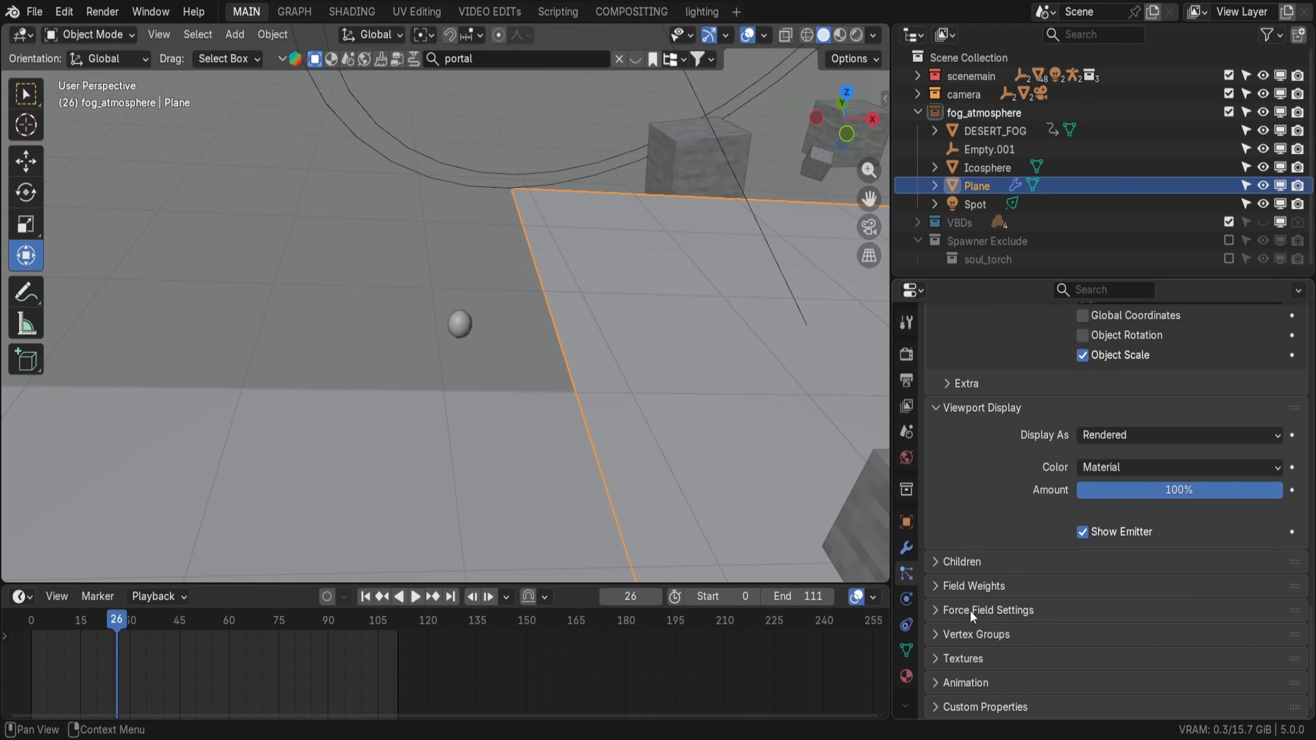
# Step: Lower the gravity influence in the plane's particle field weights
pyautogui.click(972, 617)
pyautogui.scroll(-4, 1079, 554)
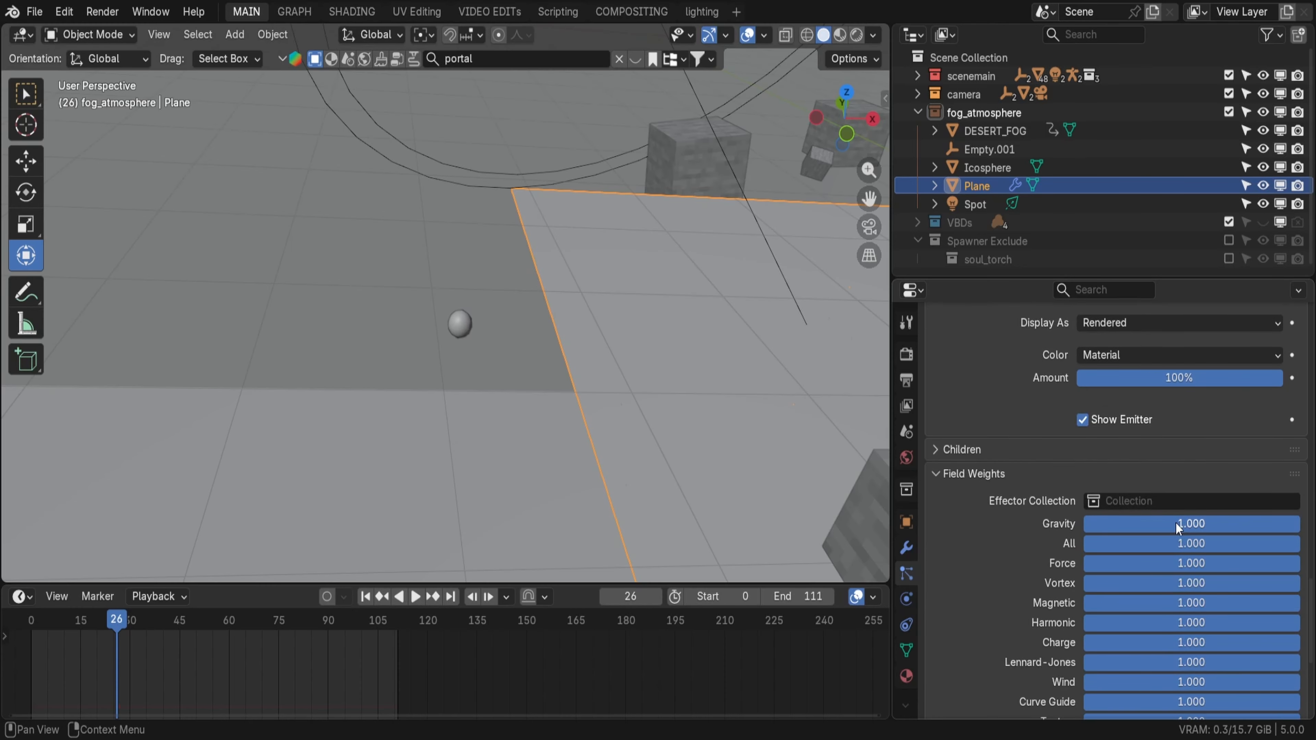
pyautogui.moveTo(1108, 524); pyautogui.dragTo(1089, 523)
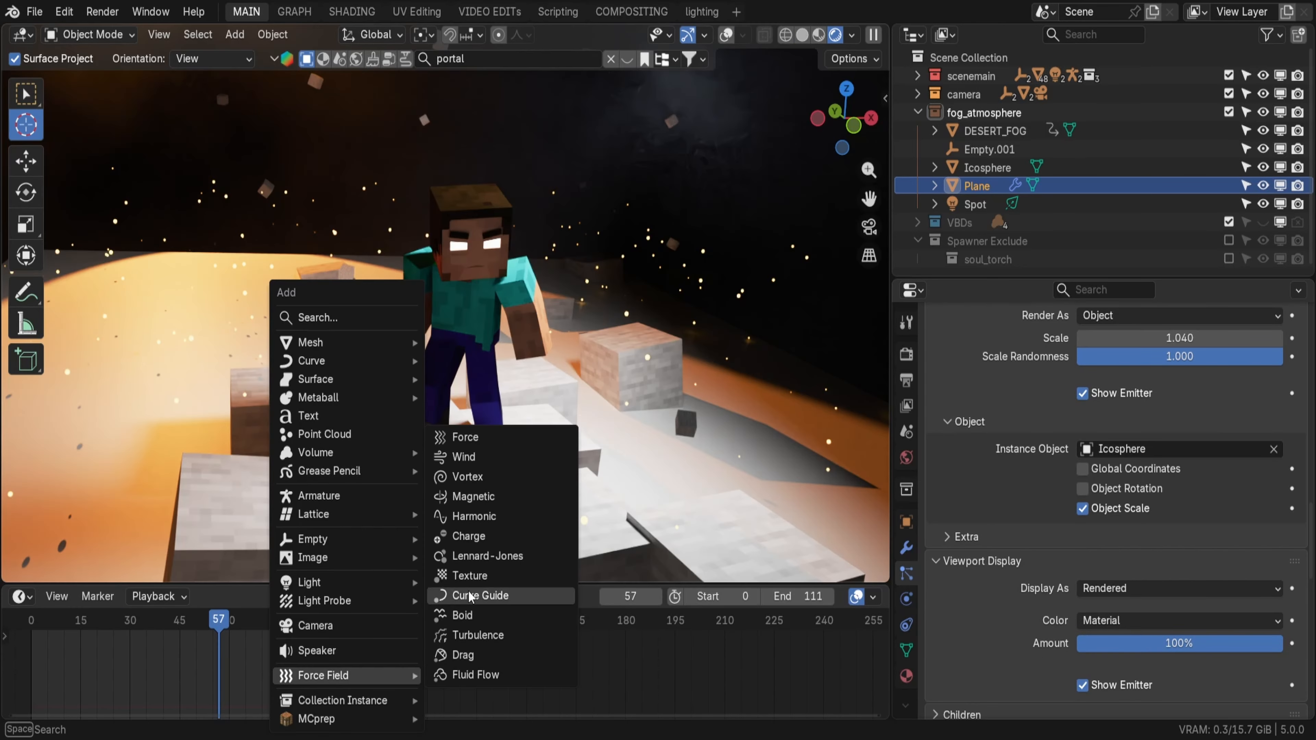
# Step: Add a Vortex and a Wind force field, positioning the wind beside the stone blocks
pyautogui.click(480, 472)
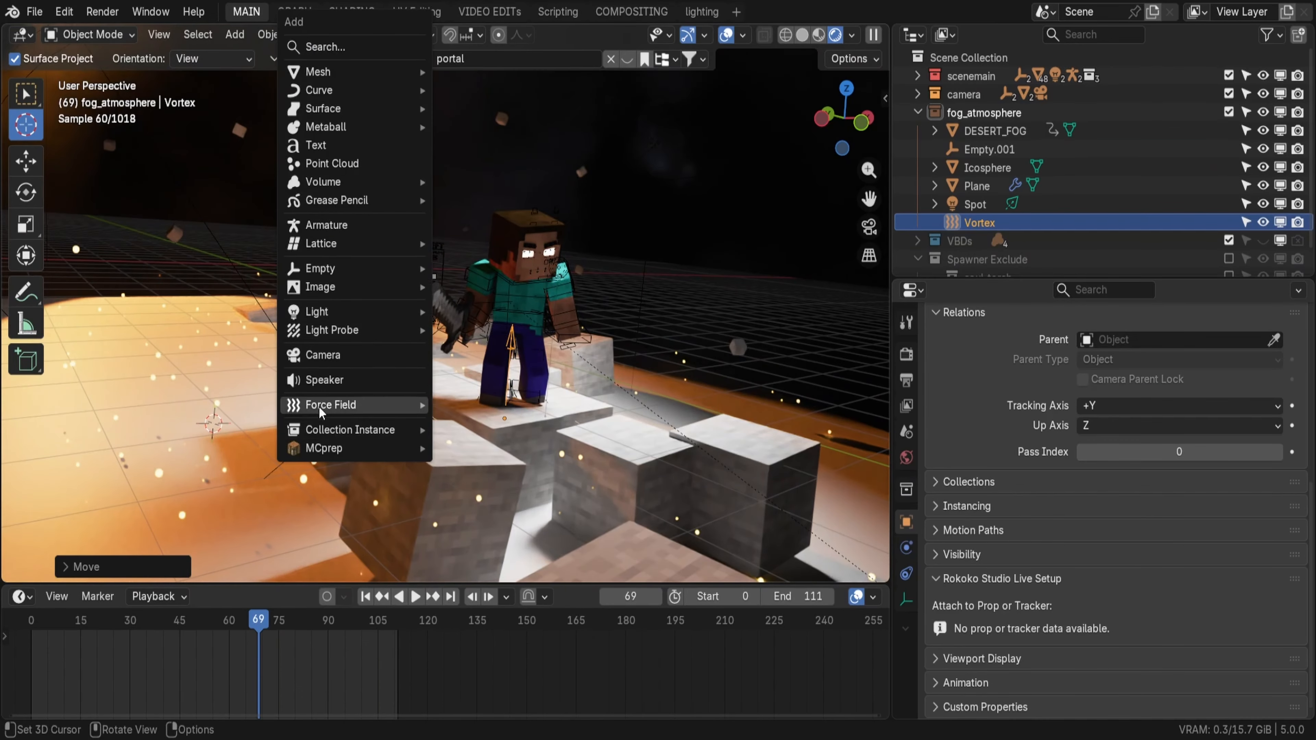
pyautogui.moveTo(321, 412)
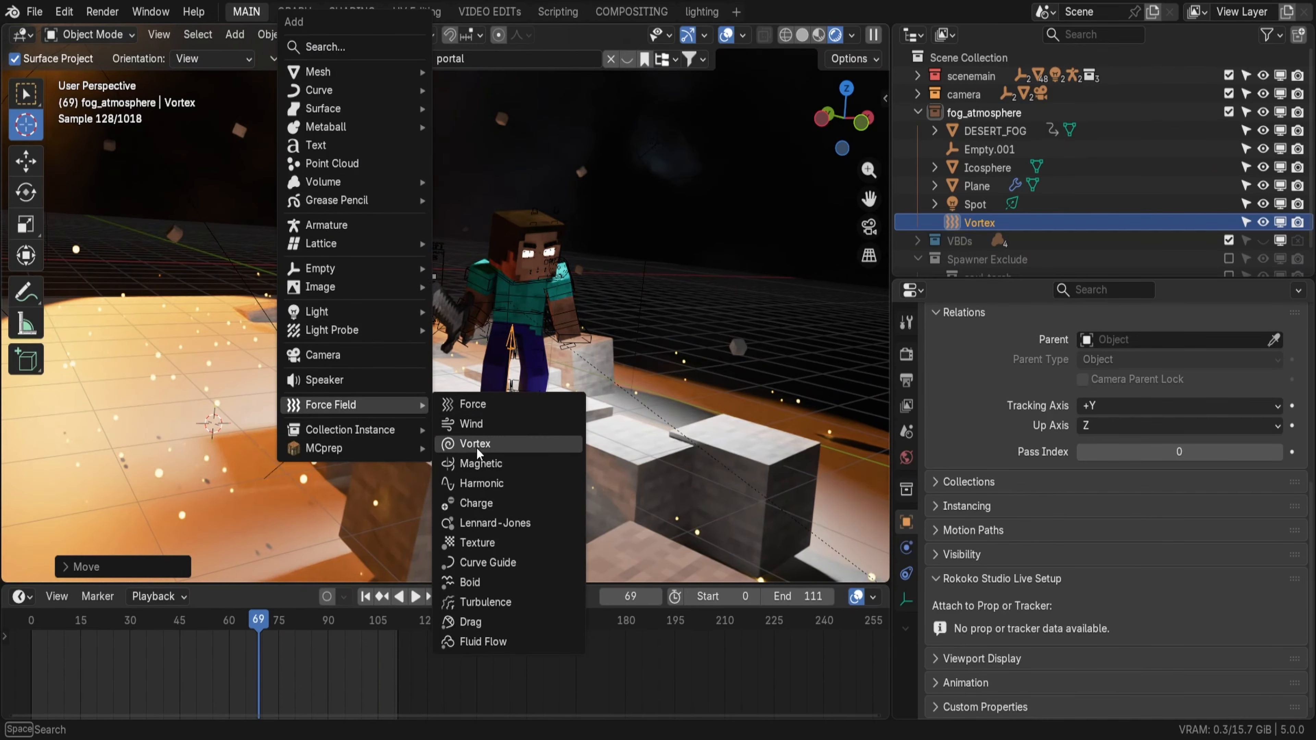
pyautogui.click(482, 427)
pyautogui.press('g')
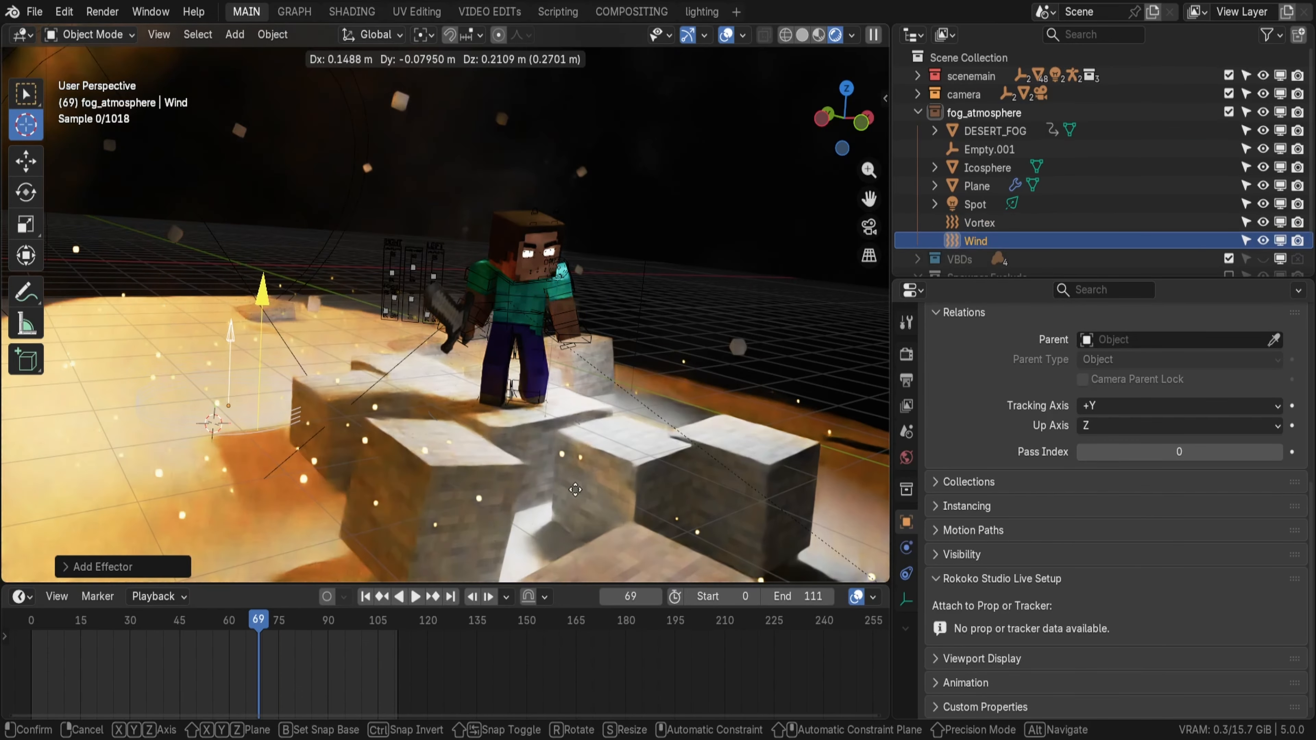
pyautogui.click(579, 497)
# Step: Set the wind force field's flow to 3.5 and play the animation to preview the particle motion
pyautogui.press('space')
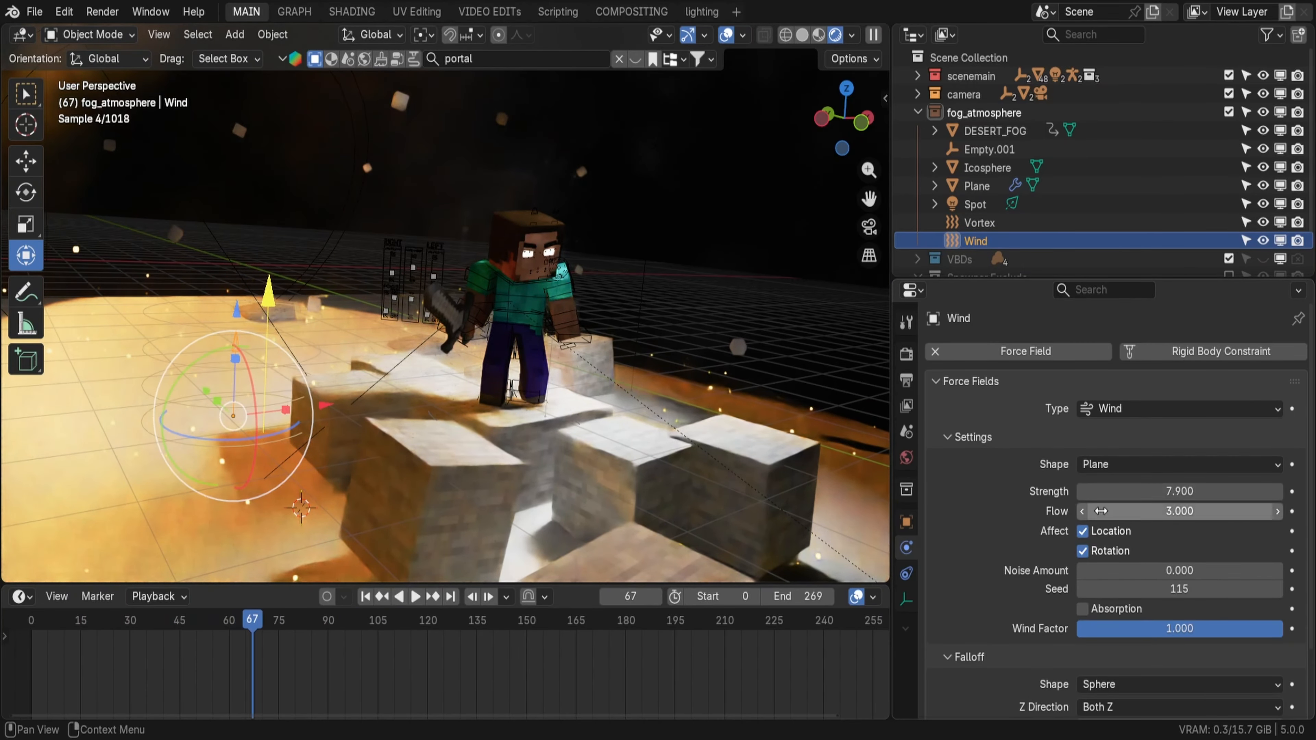
pyautogui.press('space')
pyautogui.press('space')
pyautogui.moveTo(1087, 512); pyautogui.dragTo(1102, 513)
pyautogui.press('space')
pyautogui.click(81, 625)
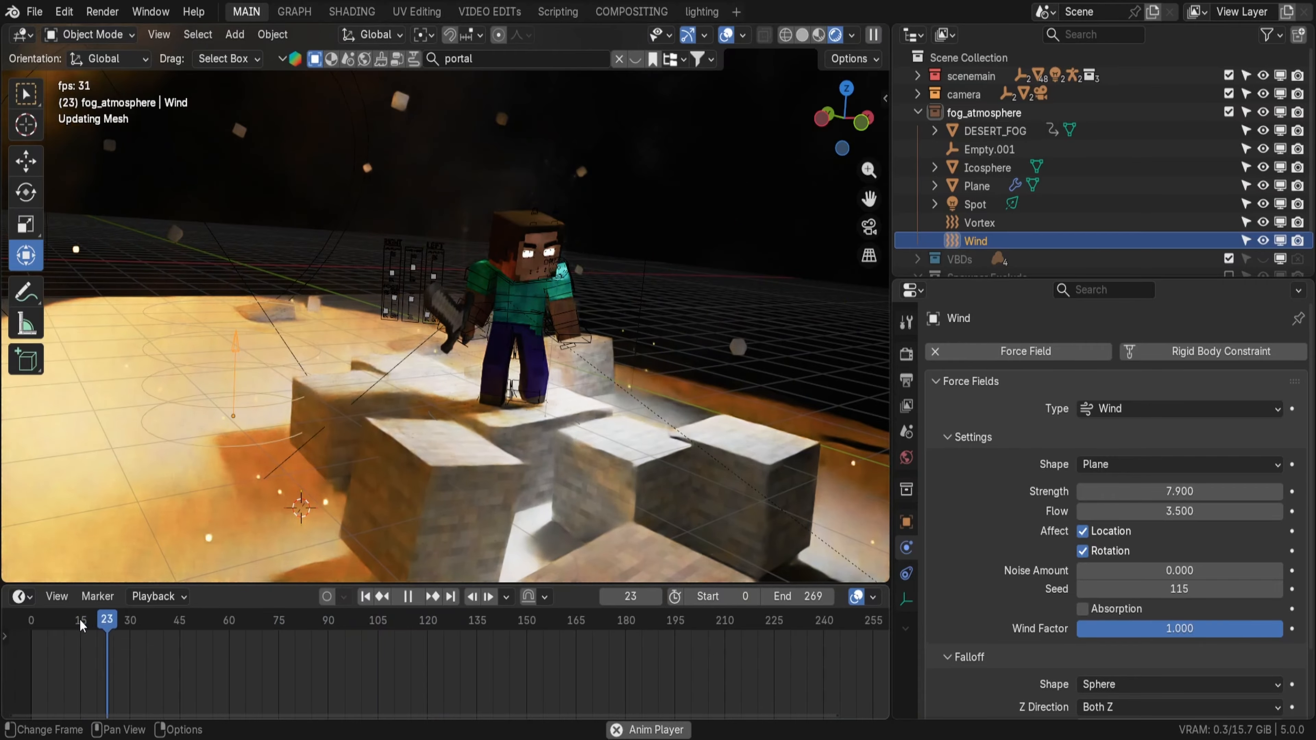
# Step: Move the swamp terrain so its trees and buildings fill the background behind the character in the camera view
pyautogui.press('KP_0')
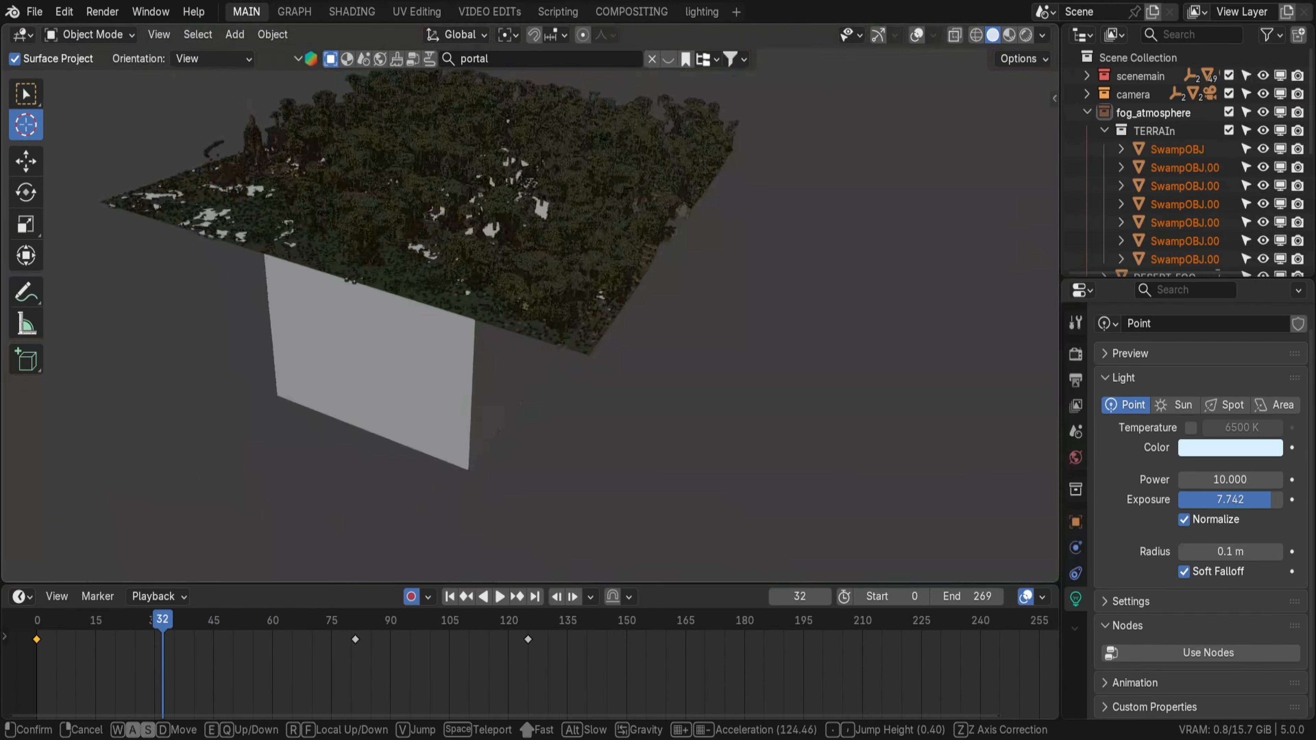
pyautogui.press('g')
pyautogui.click(476, 275)
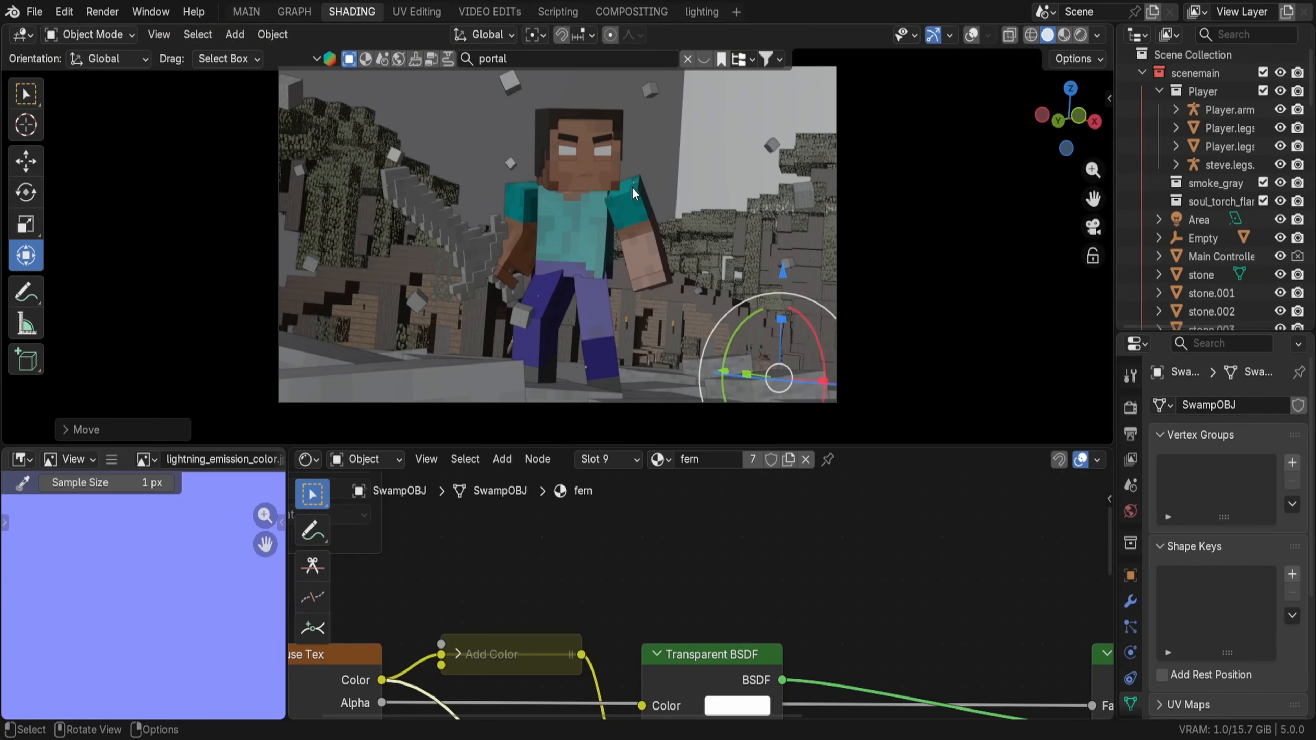
pyautogui.press('g')
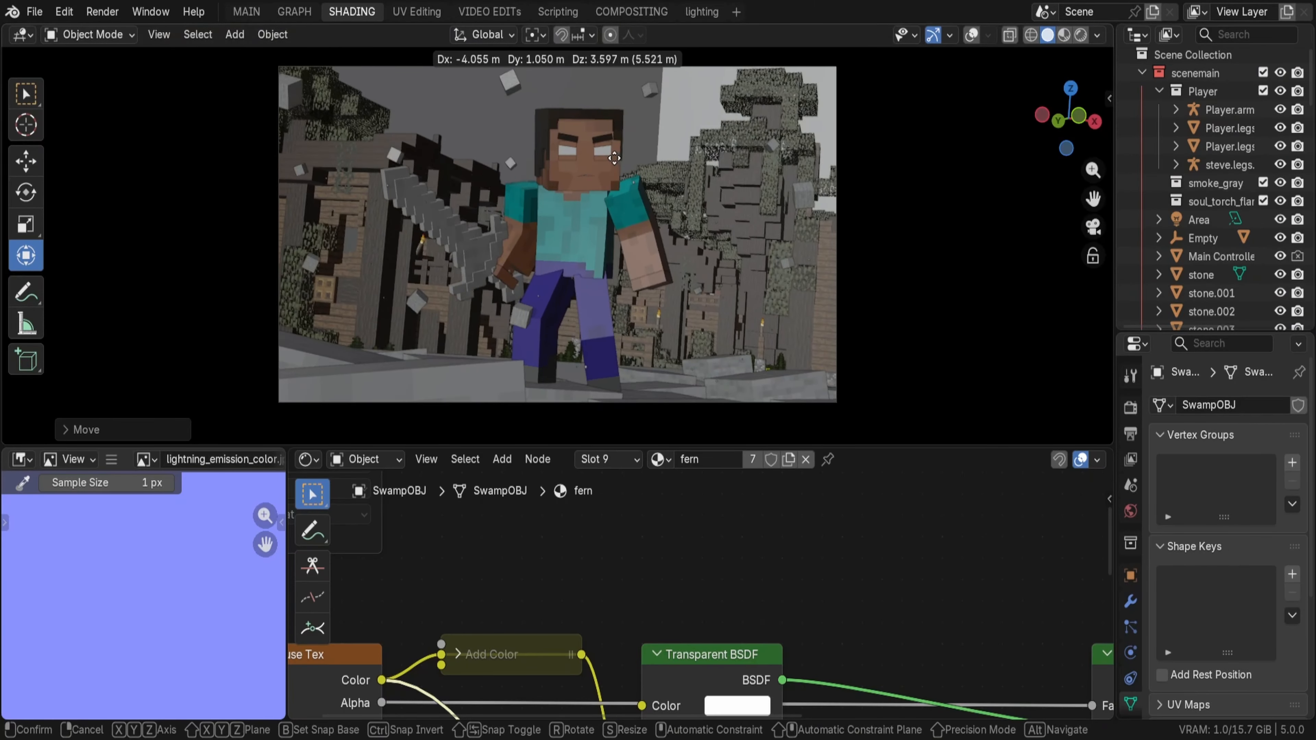
pyautogui.click(612, 163)
pyautogui.press('g')
pyautogui.click(605, 158)
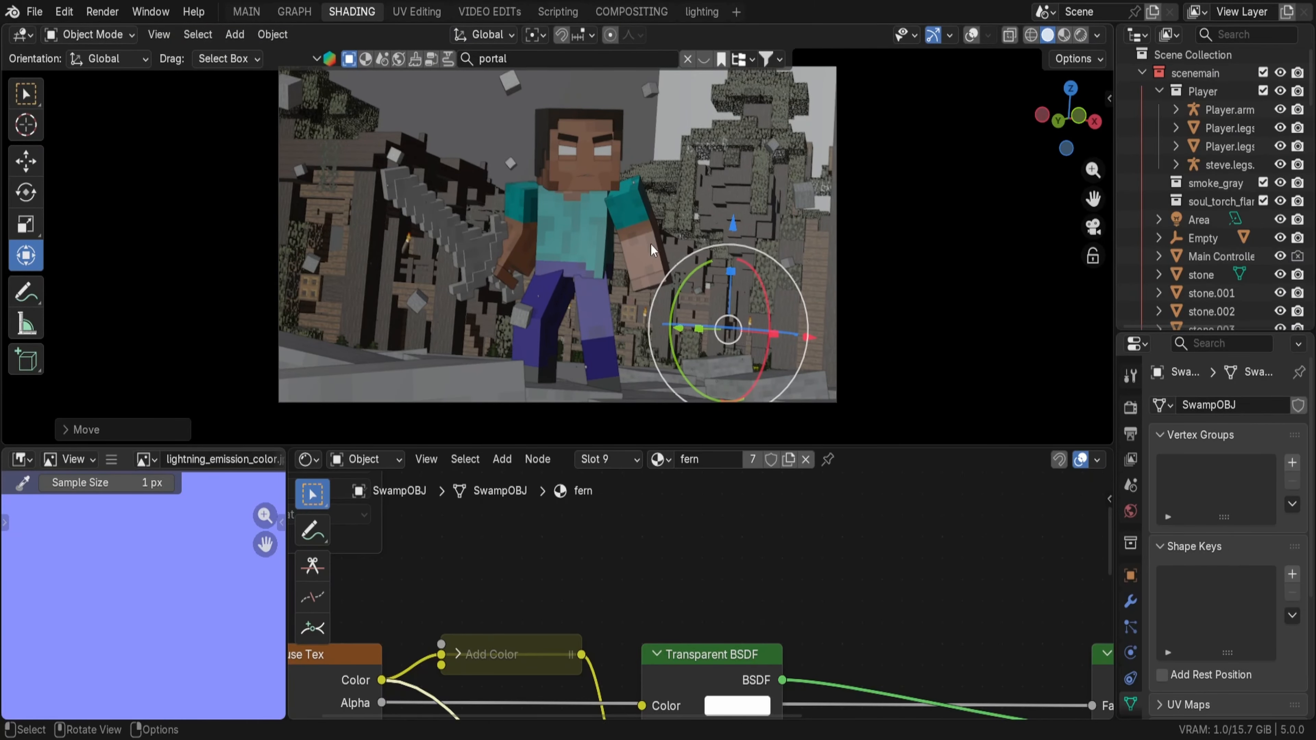
# Step: Examine the swamp terrain and its separate pieces around the stone blocks from several viewpoints
pyautogui.moveTo(732, 314); pyautogui.dragTo(600, 221, button='middle')
pyautogui.hotkey('shift', '`')
pyautogui.press('s')
pyautogui.click(444, 260)
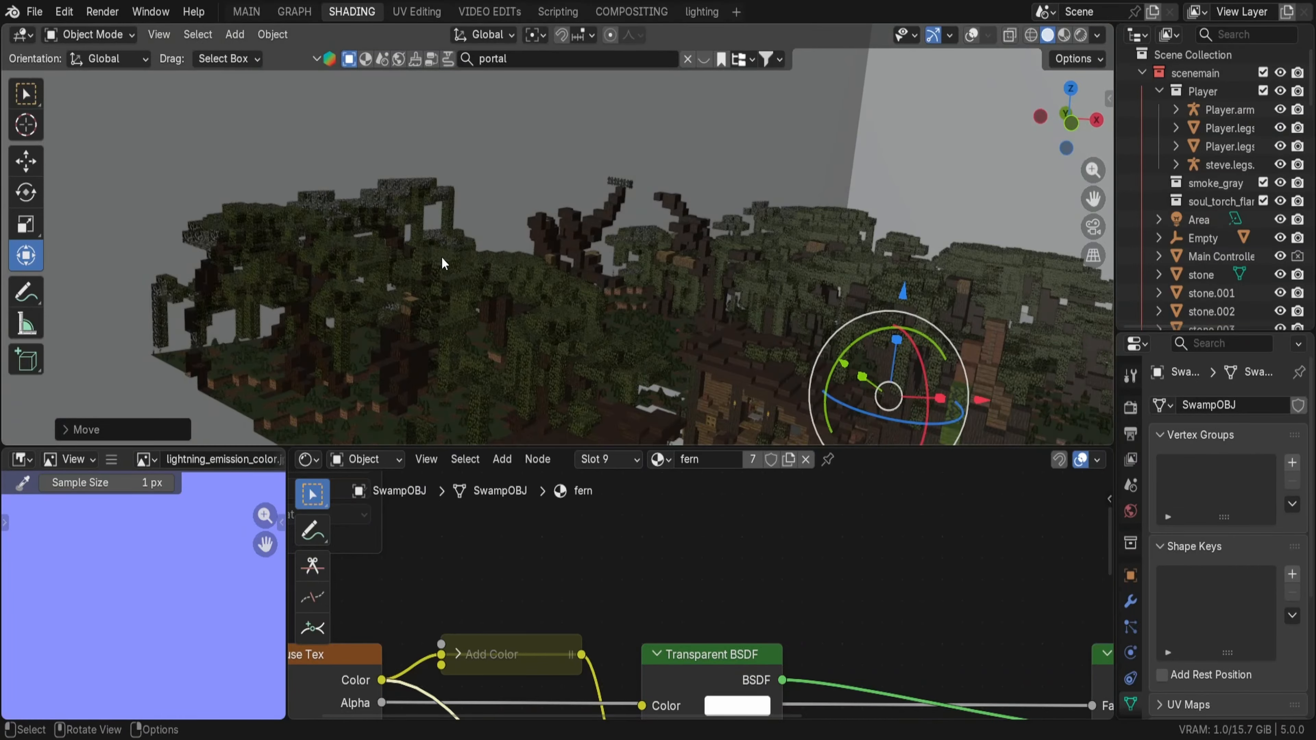
pyautogui.click(475, 298)
pyautogui.hotkey('shift', '`')
pyautogui.press('w')
pyautogui.click(461, 295)
pyautogui.hotkey('shift', '`')
pyautogui.press('s')
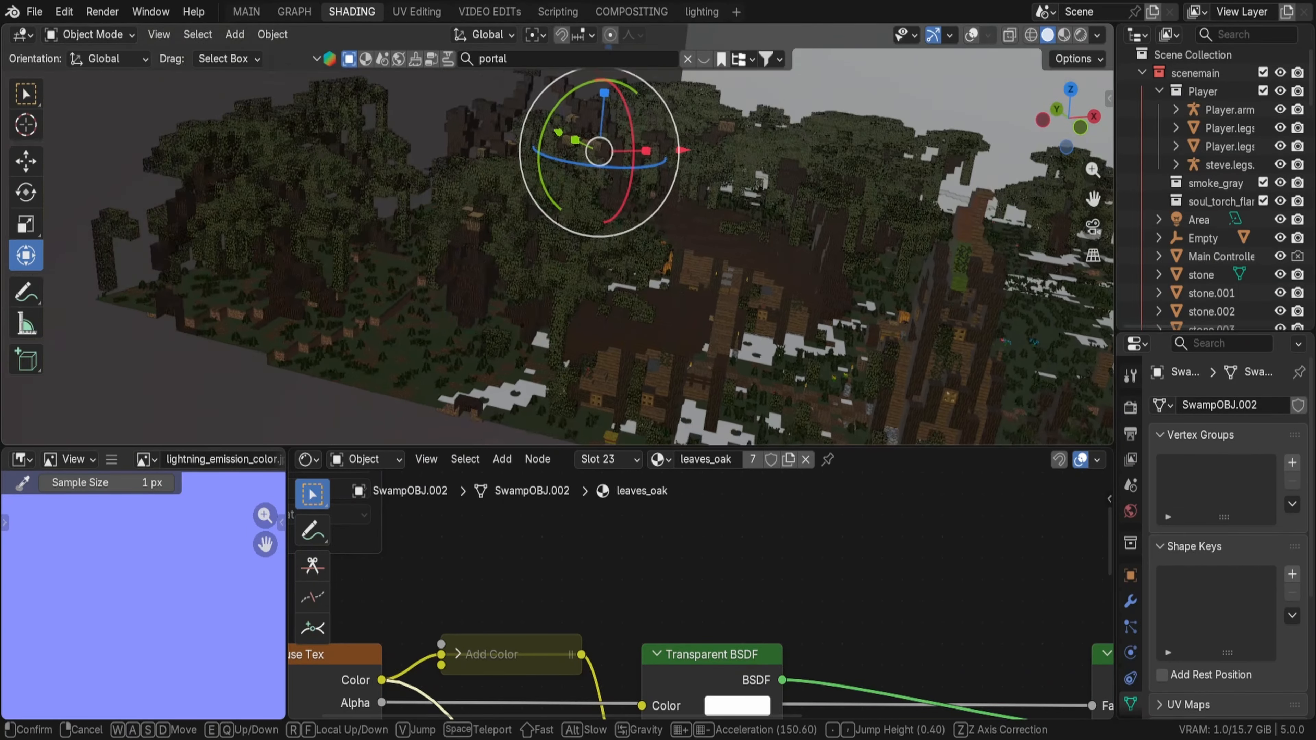
pyautogui.click(460, 293)
pyautogui.click(460, 293)
pyautogui.press('g')
pyautogui.click(456, 288)
pyautogui.hotkey('shift', '`')
pyautogui.press('d')
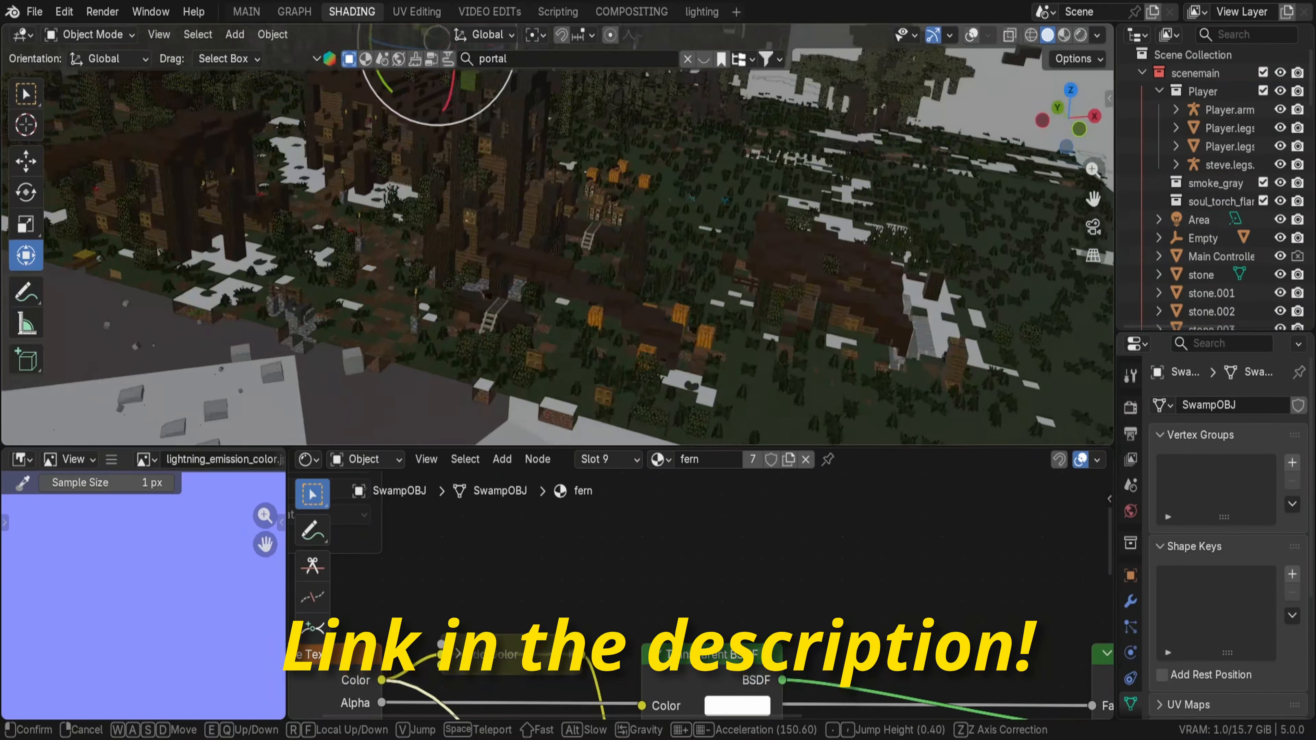
pyautogui.click(522, 272)
pyautogui.press('KP_0')
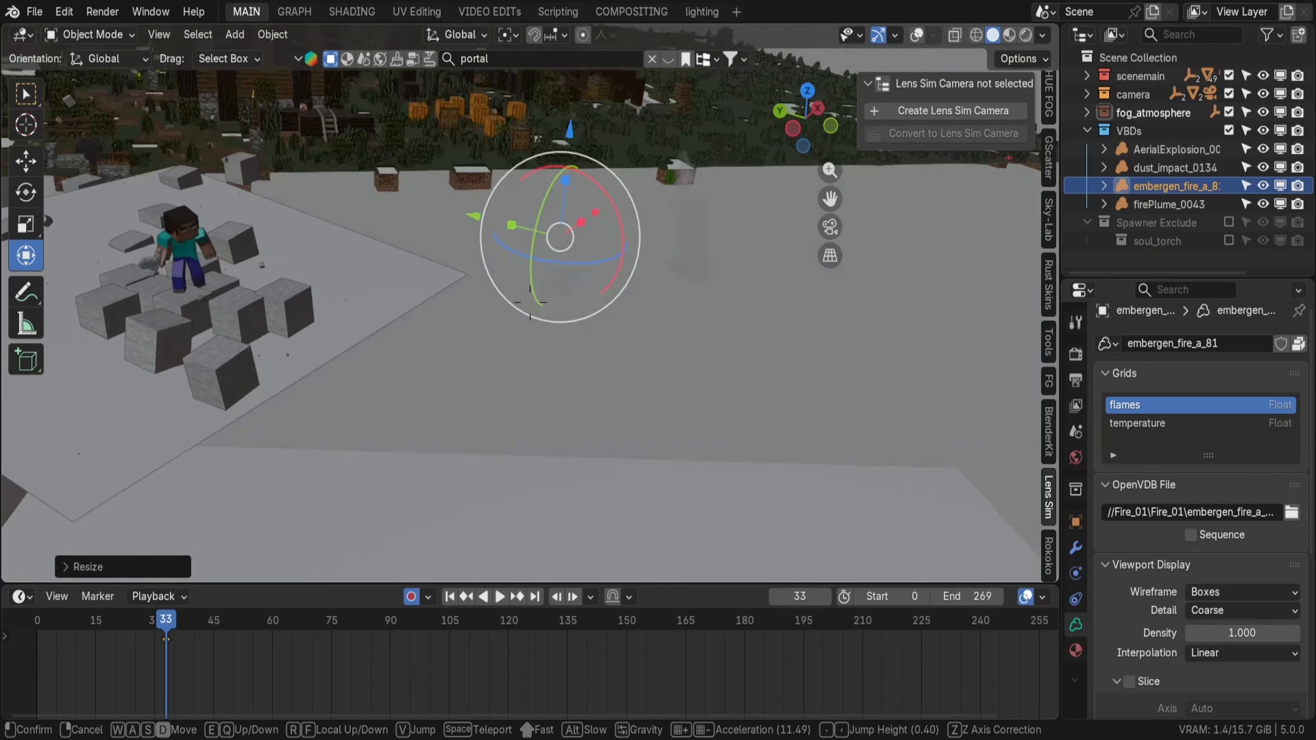
# Step: Move the embergen_fire_a_81 volume to the character's stone blocks and scale it up about 2.46 times
pyautogui.press('g')
pyautogui.click(204, 280)
pyautogui.press('s')
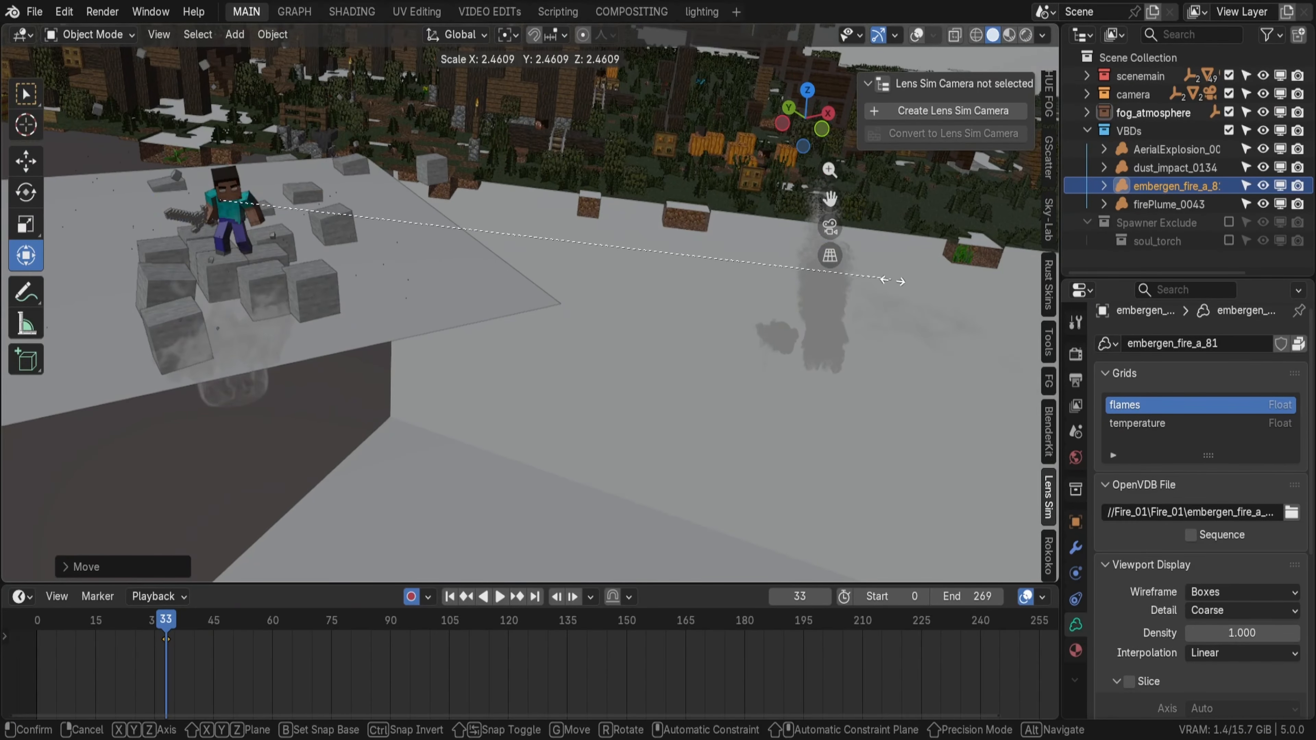
pyautogui.click(892, 281)
# Step: Rotate the fire volume, place it on the sword side of the character and preview it in rendered shading
pyautogui.press('r')
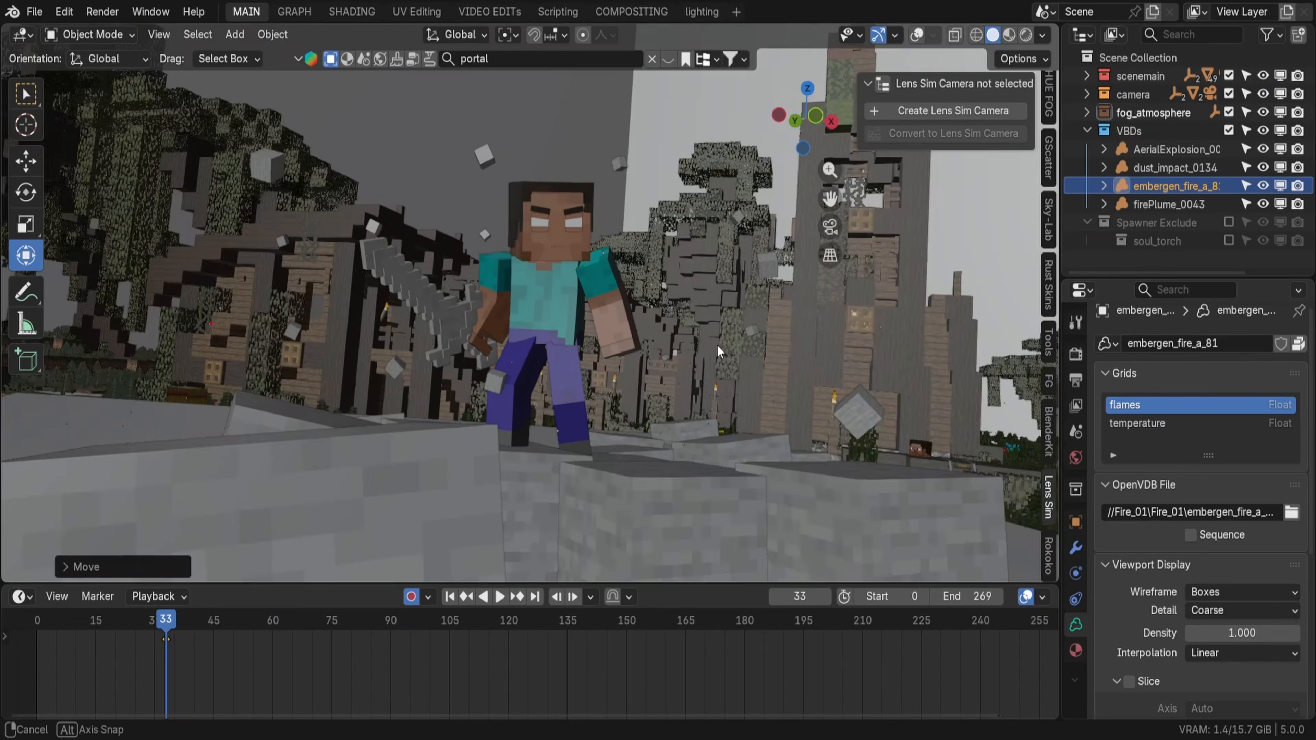
pyautogui.press('r')
pyautogui.click(657, 285)
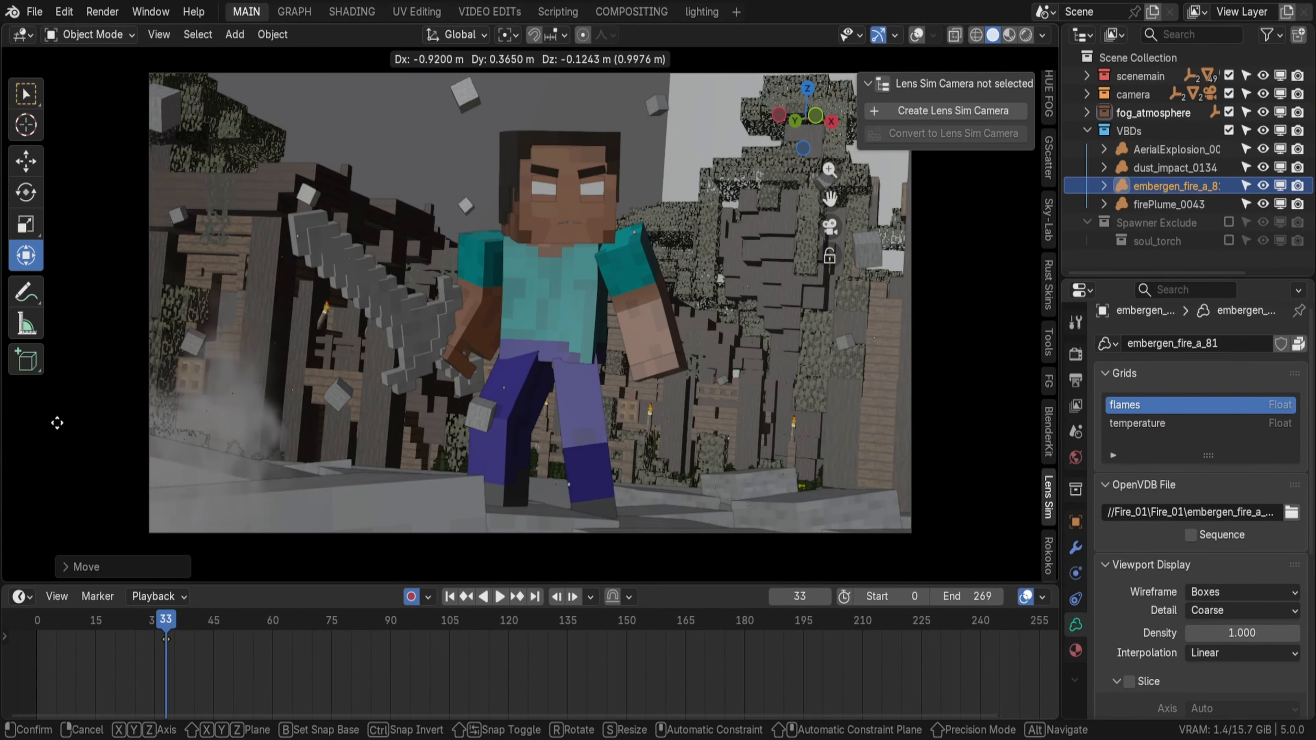
pyautogui.click(50, 421)
pyautogui.press('z')
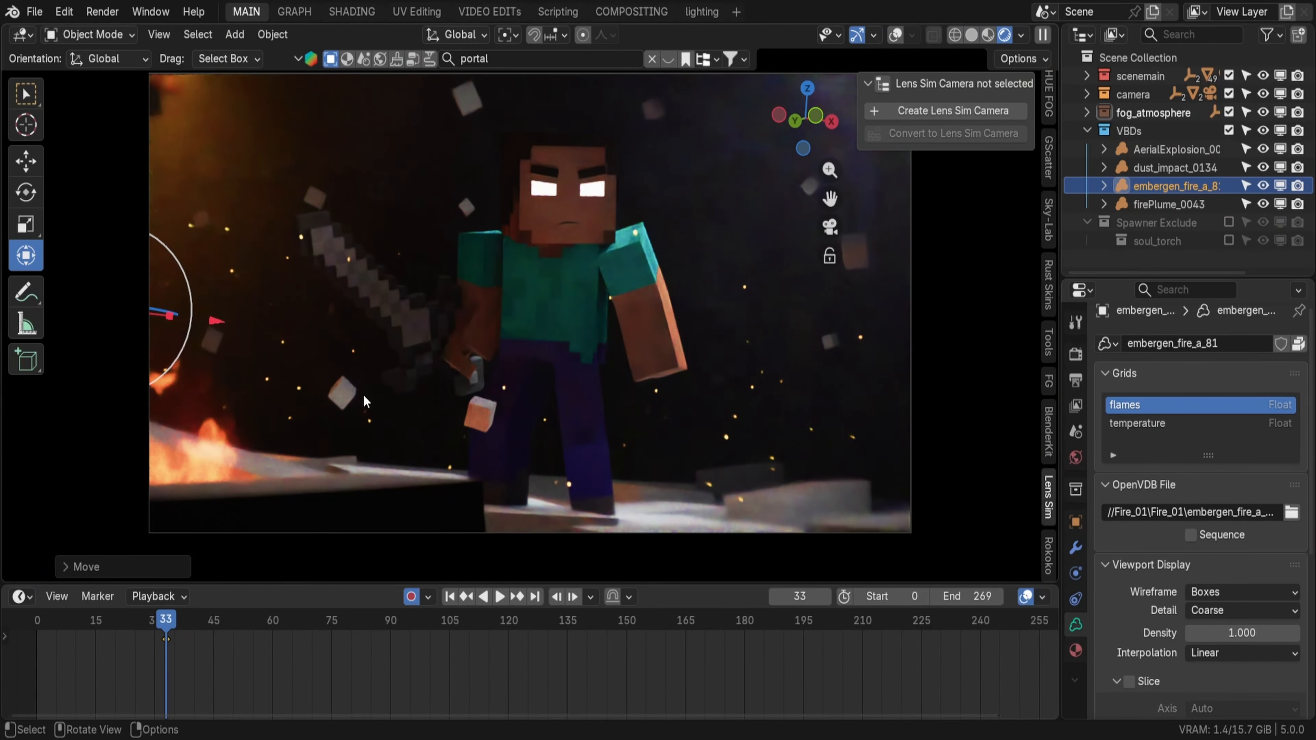
# Step: Duplicate the fire volume to the character's other side and rotate a copy about -8.9 degrees
pyautogui.hotkey('shift', 'd')
pyautogui.click(896, 35)
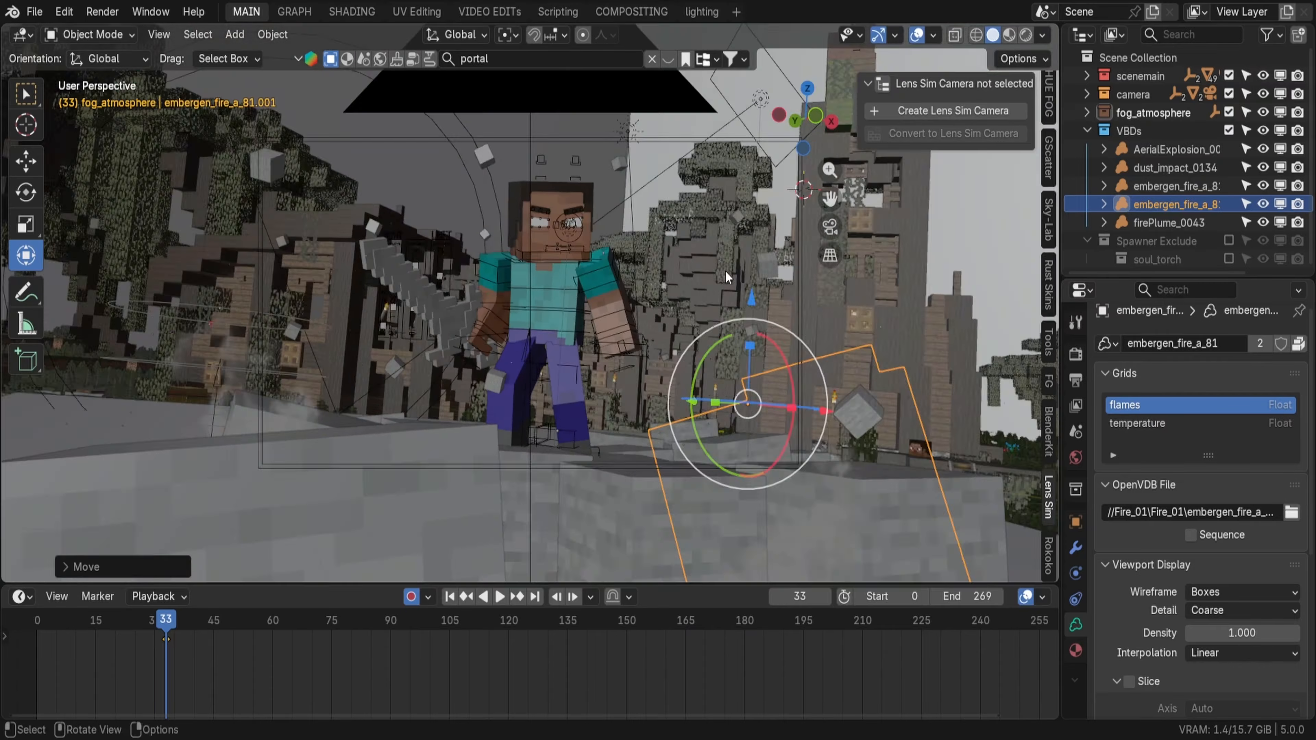
pyautogui.moveTo(725, 271); pyautogui.dragTo(629, 258, button='middle')
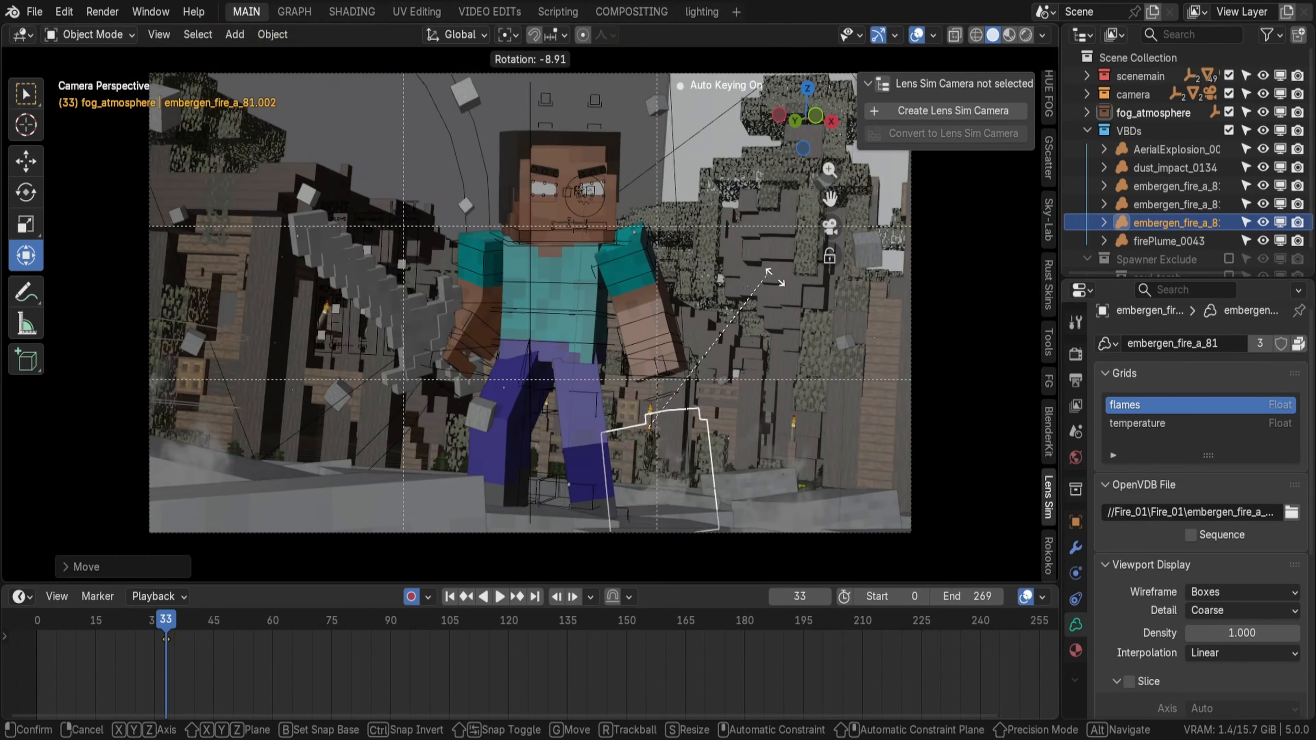
pyautogui.press('Return')
# Step: Duplicate the fire volume again for the swamp background and rescale the copy near the buildings
pyautogui.hotkey('shift', 'd')
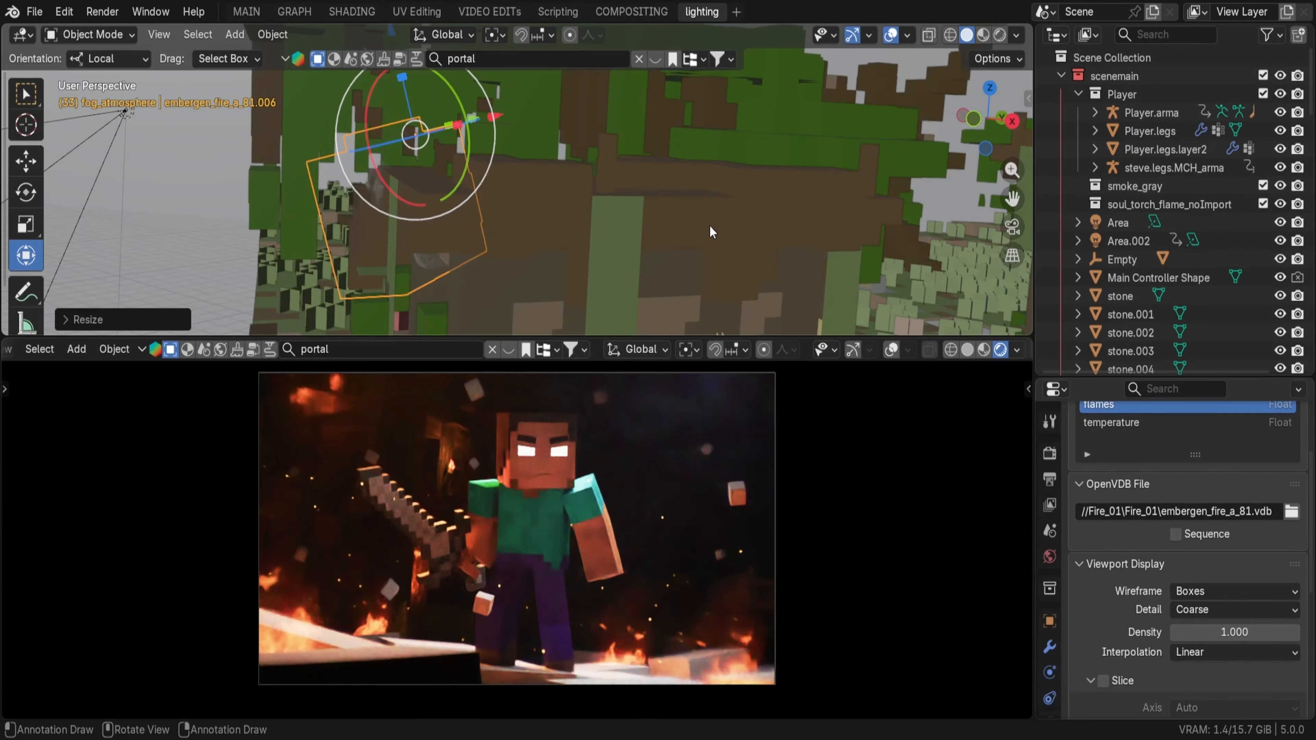
pyautogui.press('s')
pyautogui.click(781, 213)
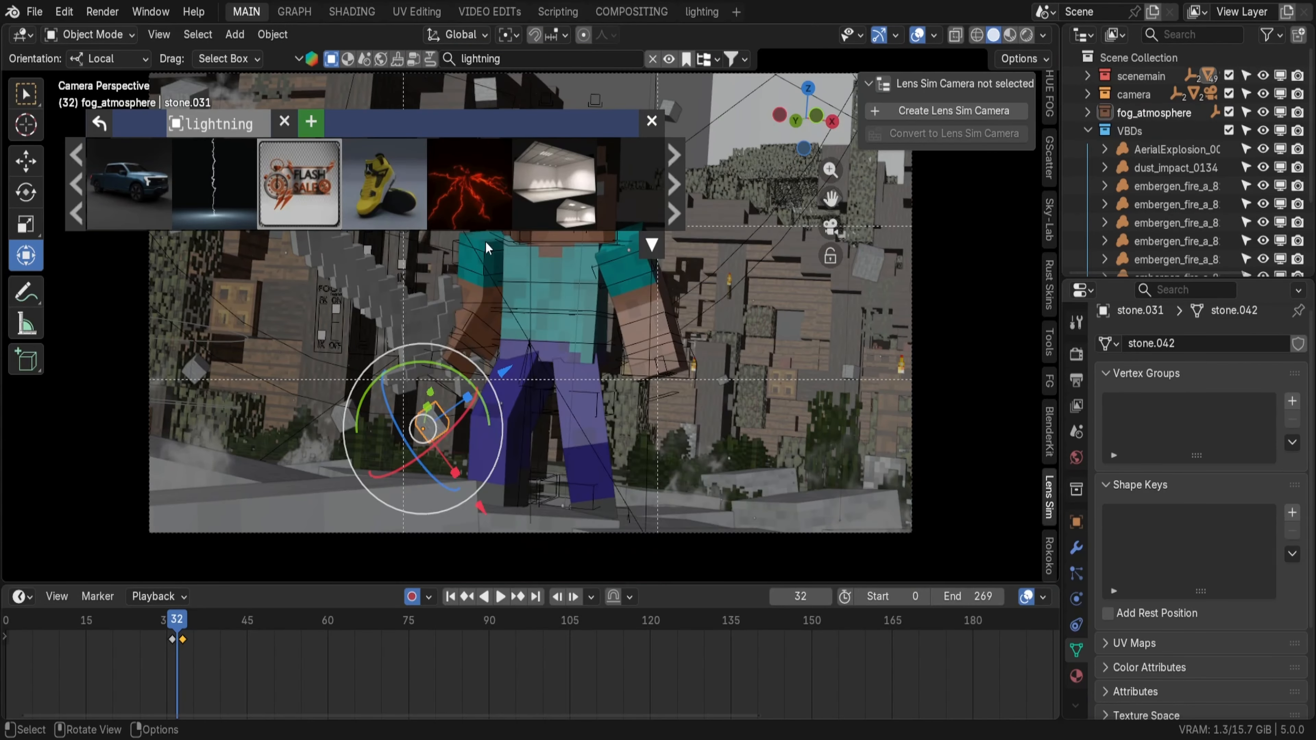
# Step: Add the red lightning simulation asset to the scene and preview it through the camera with viewport overlays hidden
pyautogui.moveTo(475, 184)
pyautogui.moveTo(475, 184); pyautogui.dragTo(803, 245)
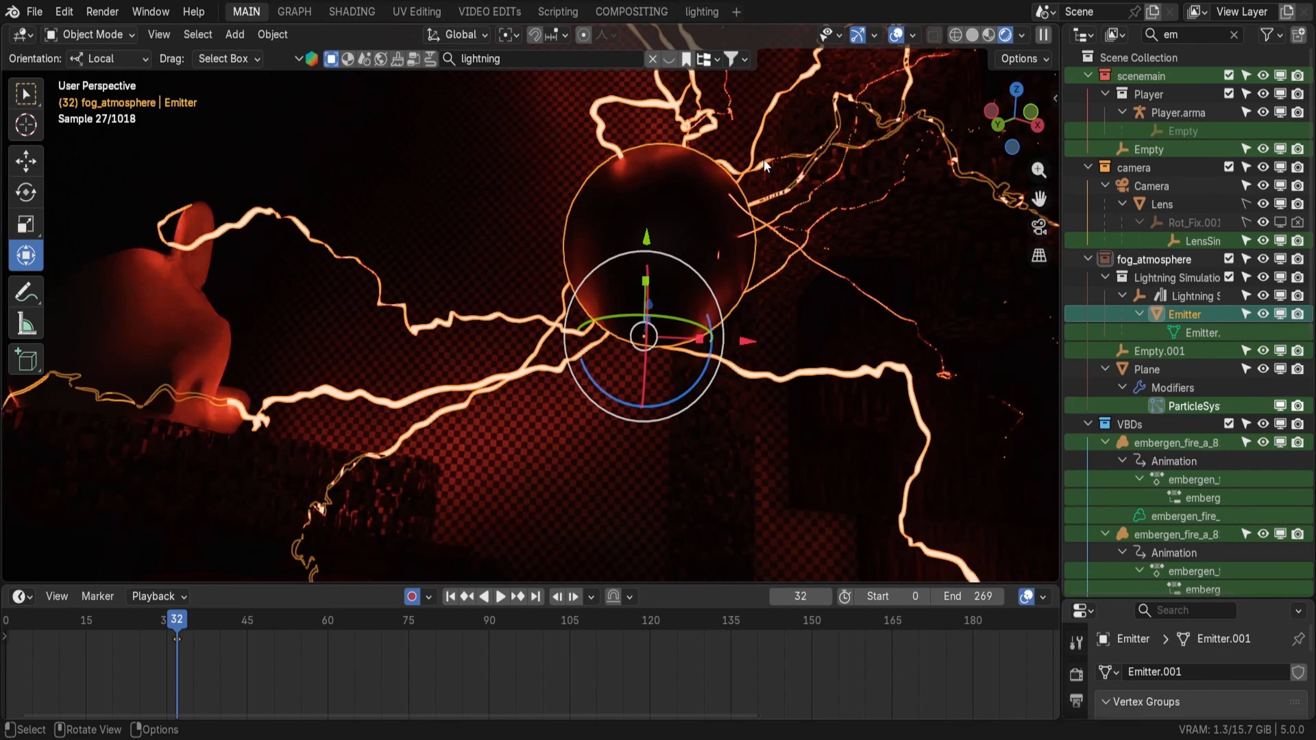
pyautogui.press('KP_0')
pyautogui.click(897, 36)
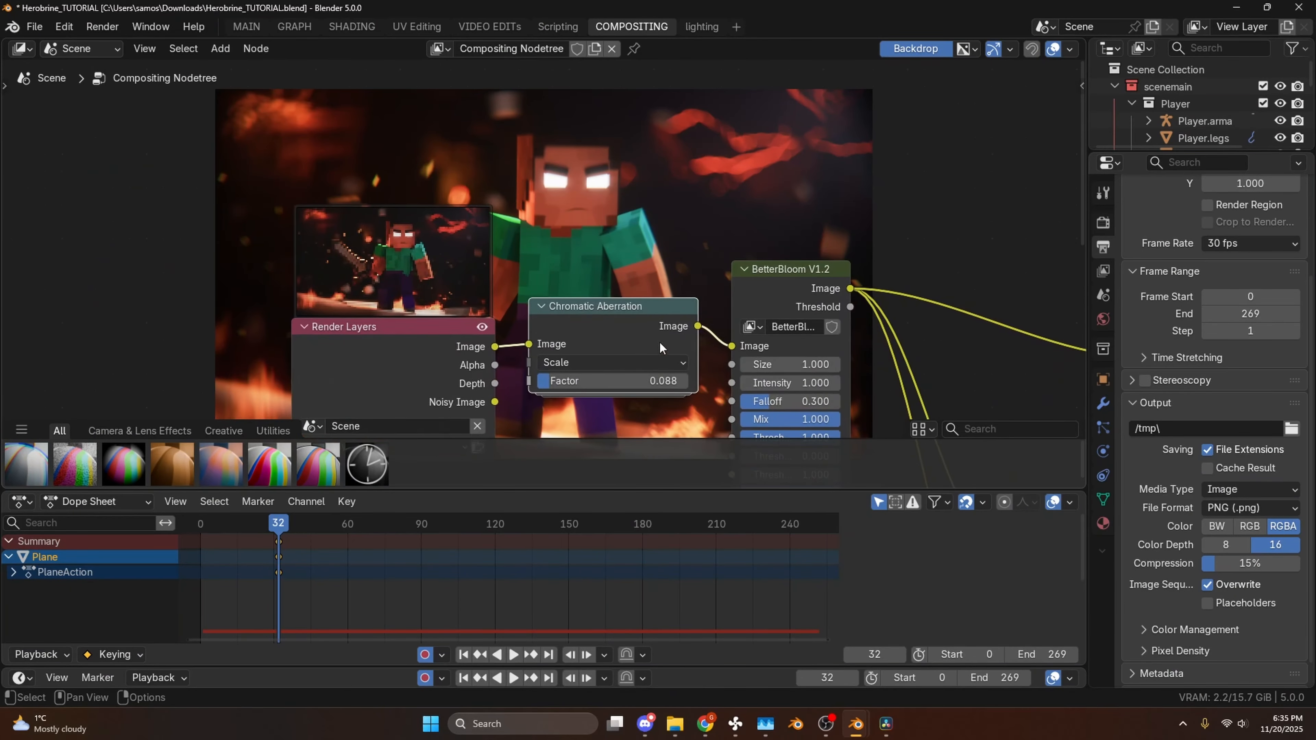
# Step: Raise the Chromatic Aberration factor in the compositor and fine-tune the BetterBloom node's gain to about 0.94
pyautogui.moveTo(659, 381); pyautogui.dragTo(668, 381)
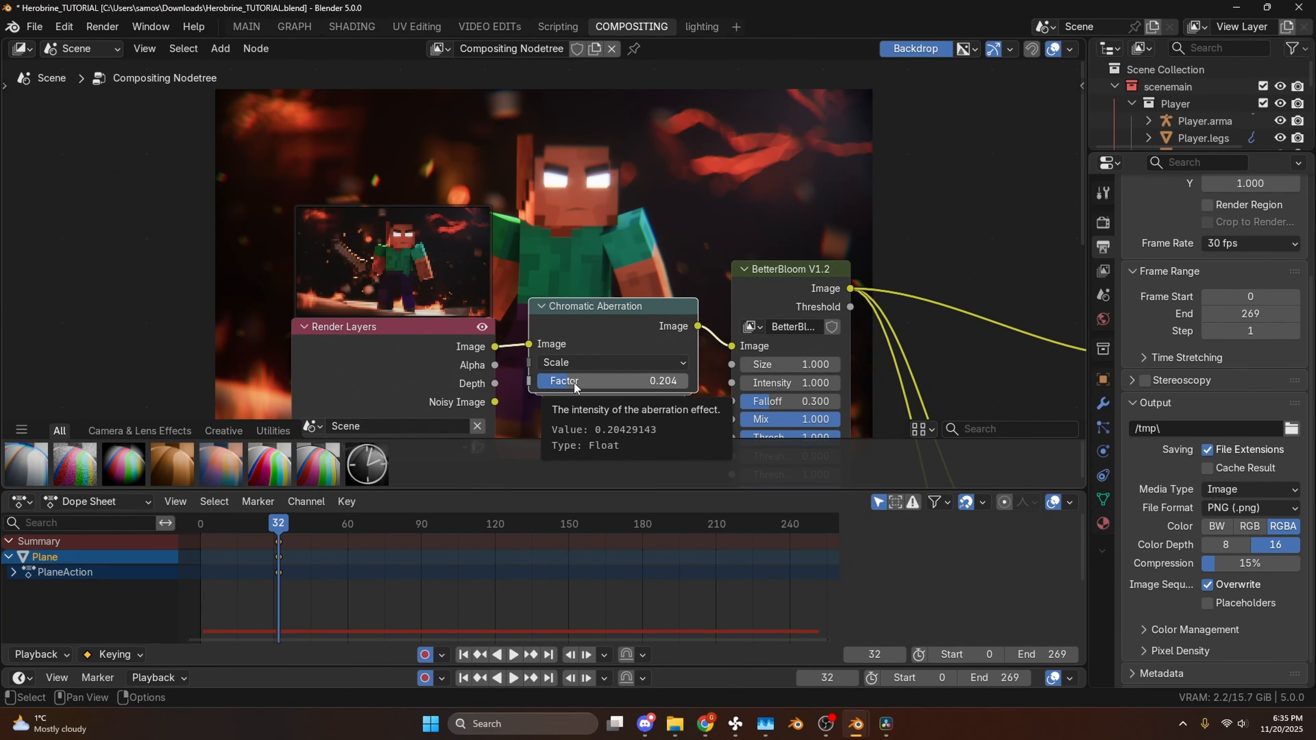
pyautogui.moveTo(574, 388); pyautogui.dragTo(620, 387)
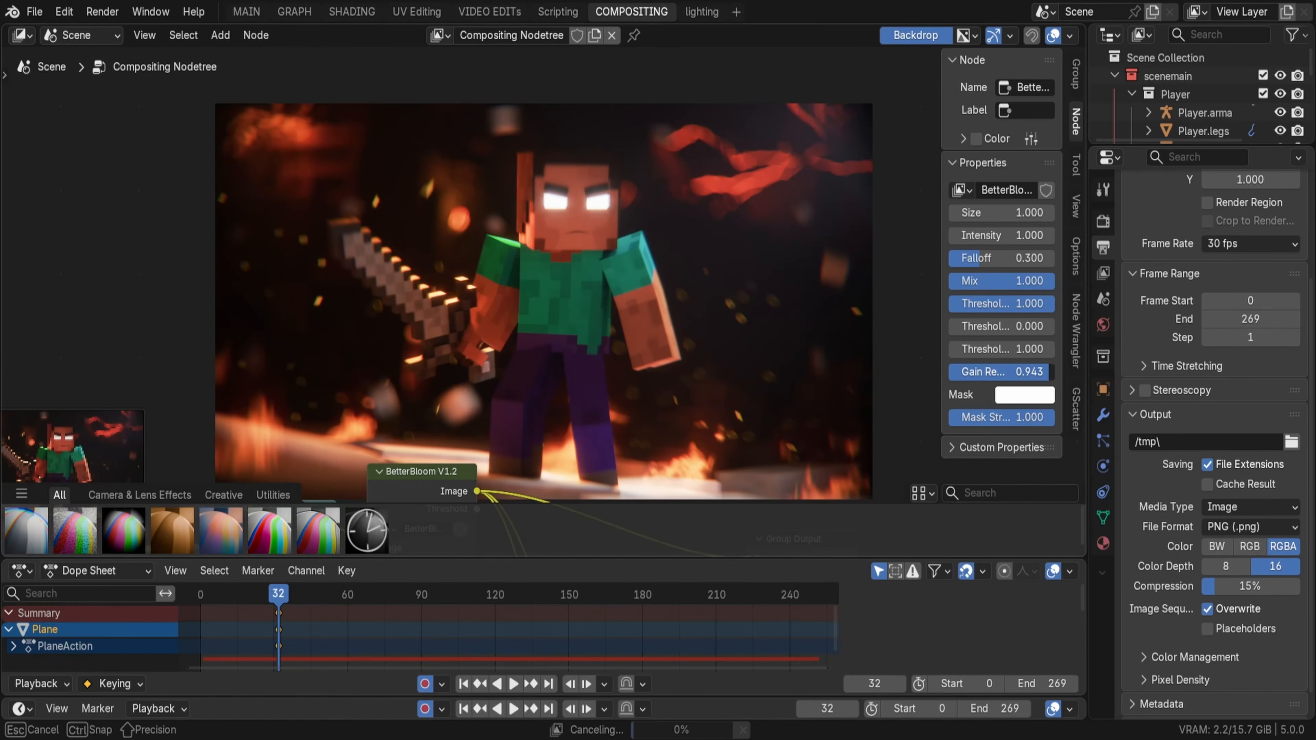
pyautogui.moveTo(1000, 372); pyautogui.dragTo(1003, 372)
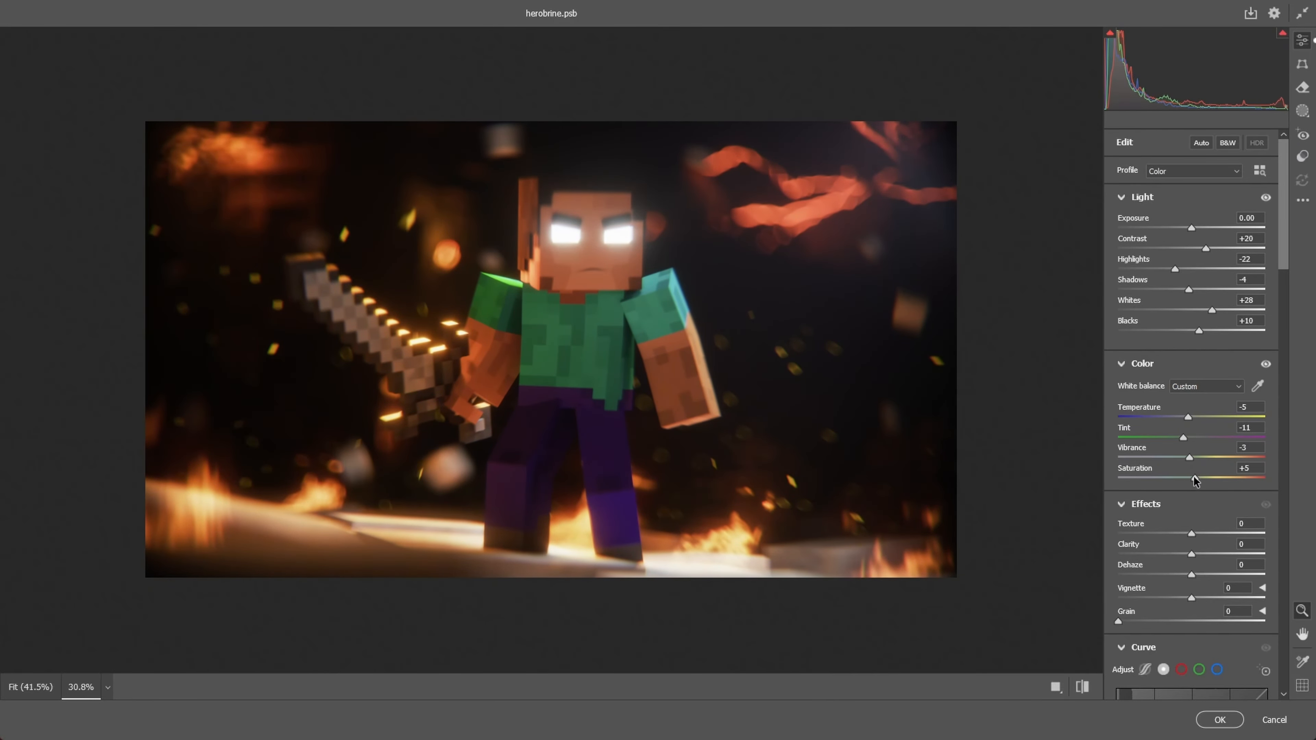
# Step: In Photoshop's Camera Raw filter, bring up the Color Mixer saturation settings for herobrine.psb
pyautogui.scroll(-10, 1210, 537)
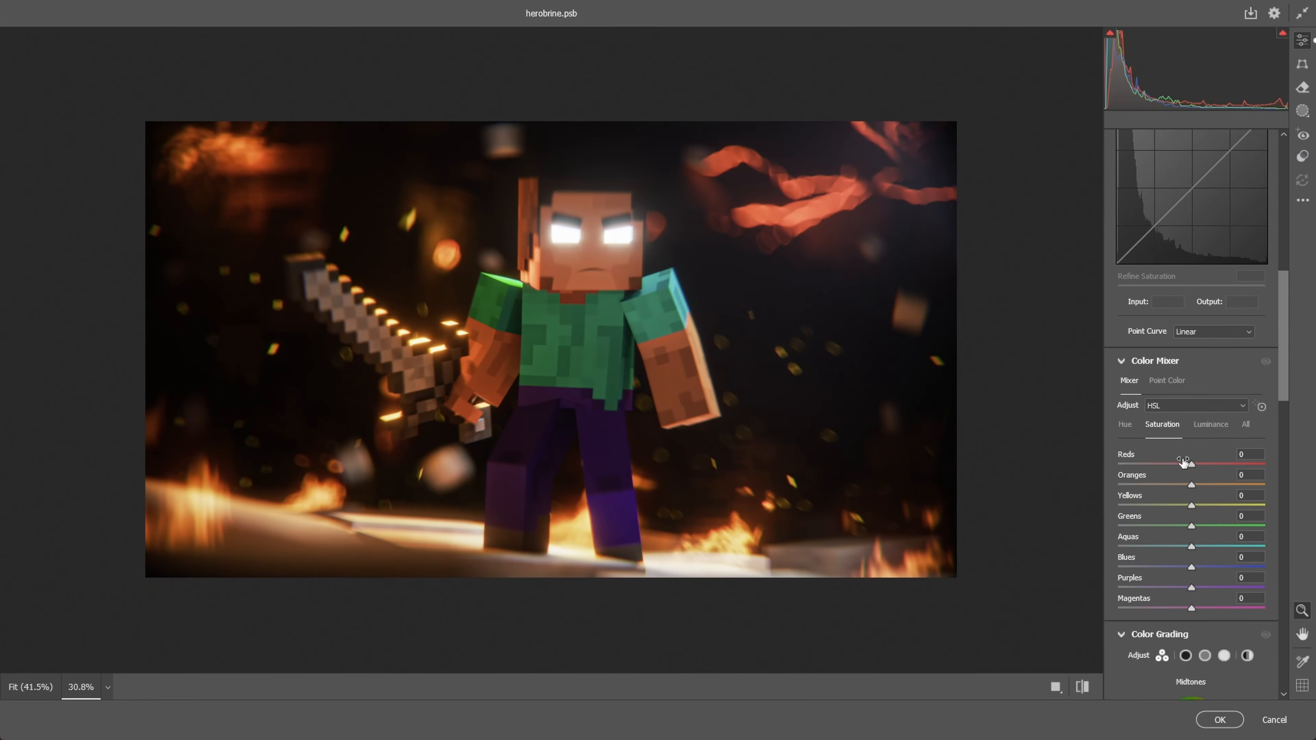